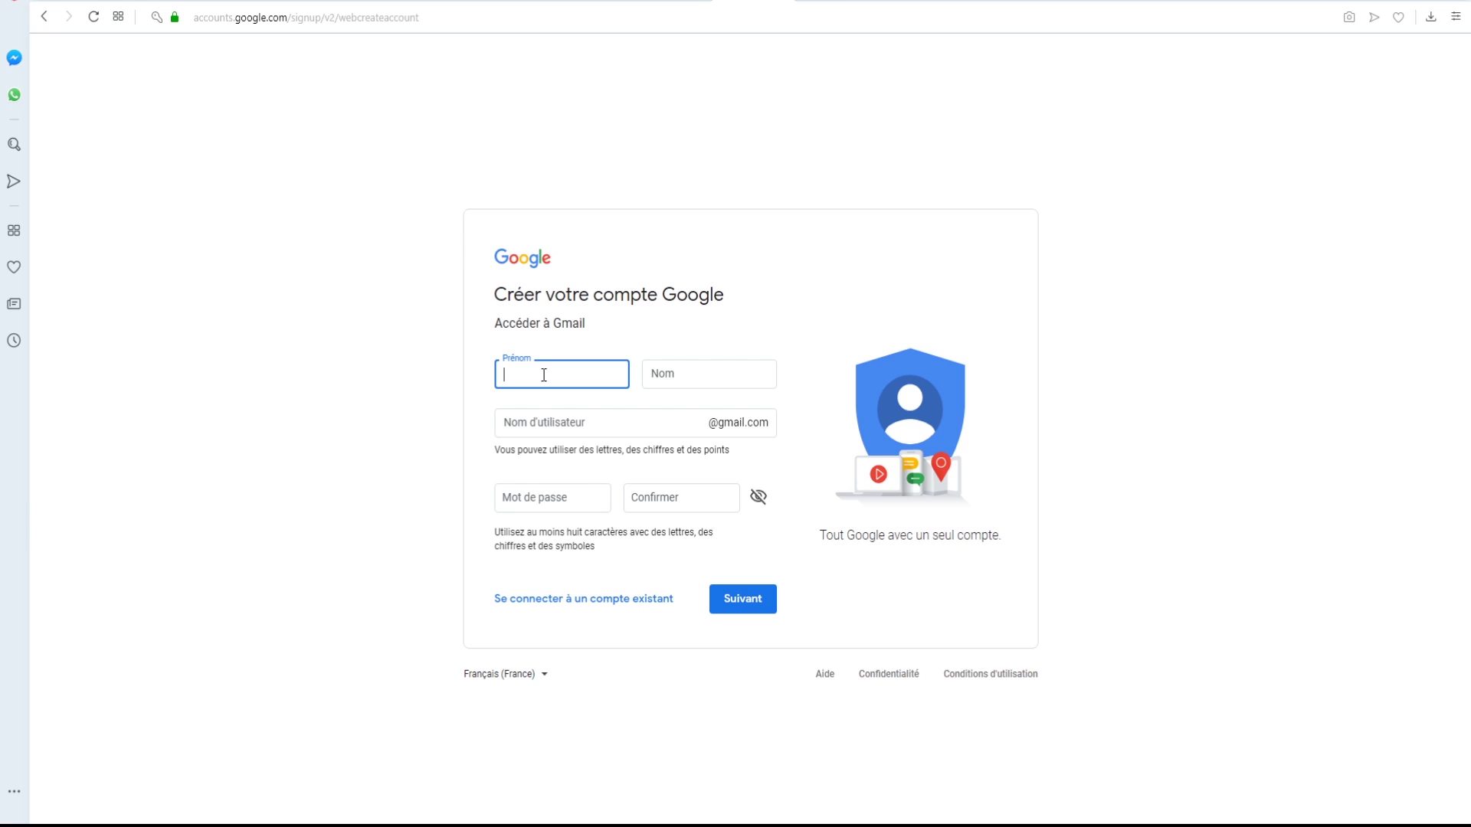
- Fill in the first name, last name, Gmail username and a password, then submit the signup form
key("Tab")
key("Tab")
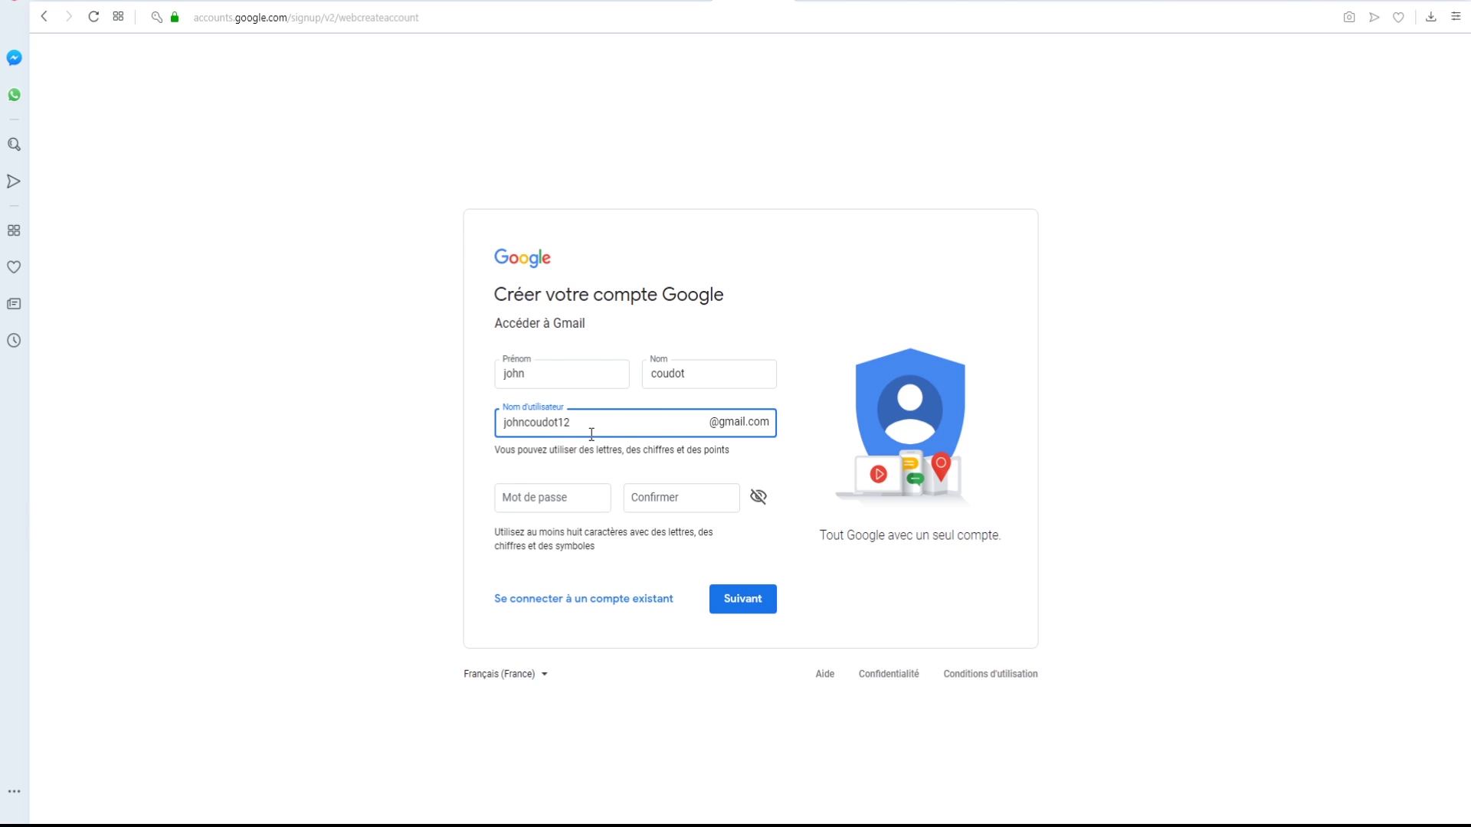
left_click_drag(593, 425, 455, 427)
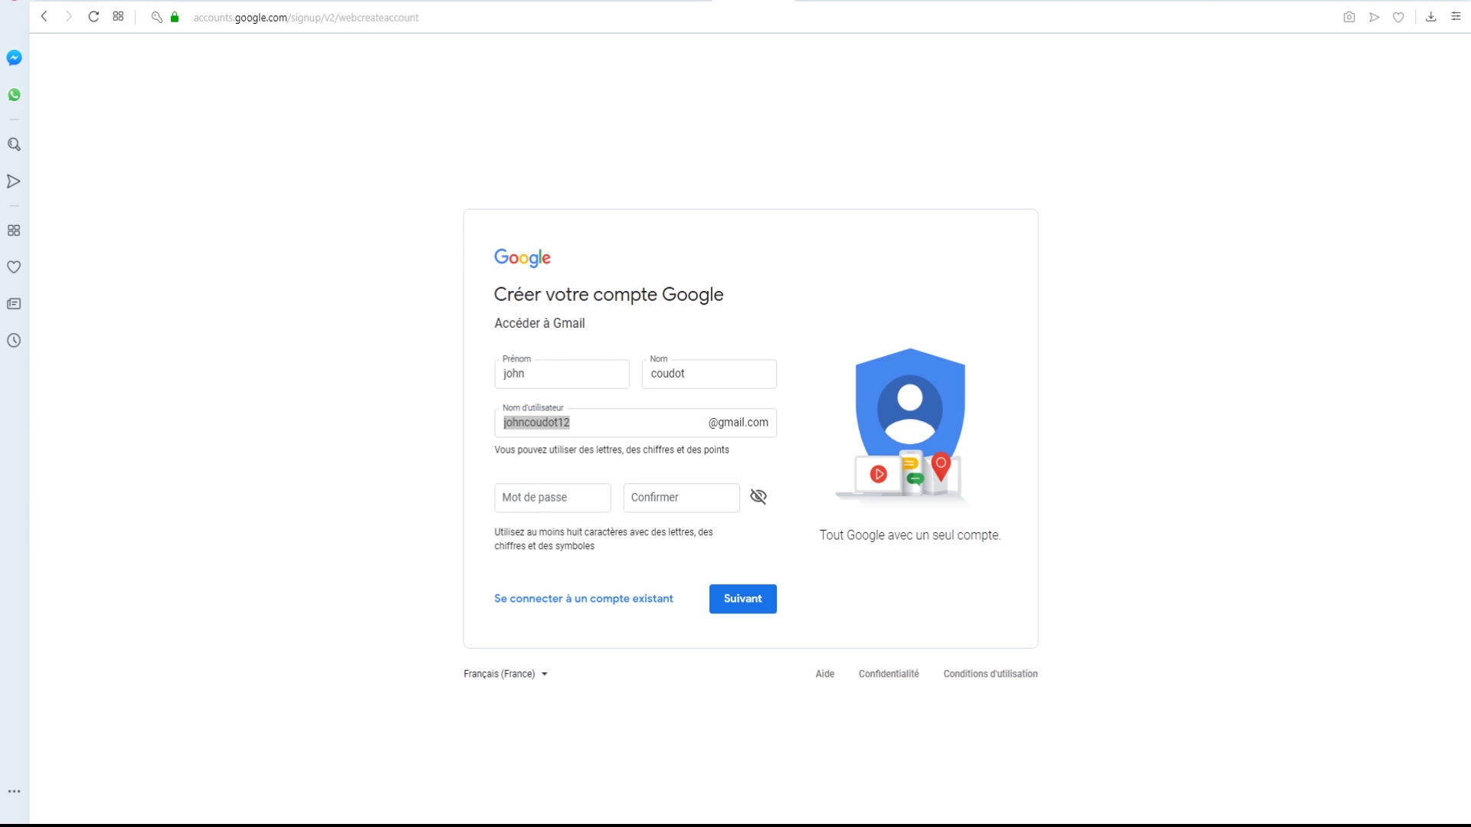
left_click(542, 504)
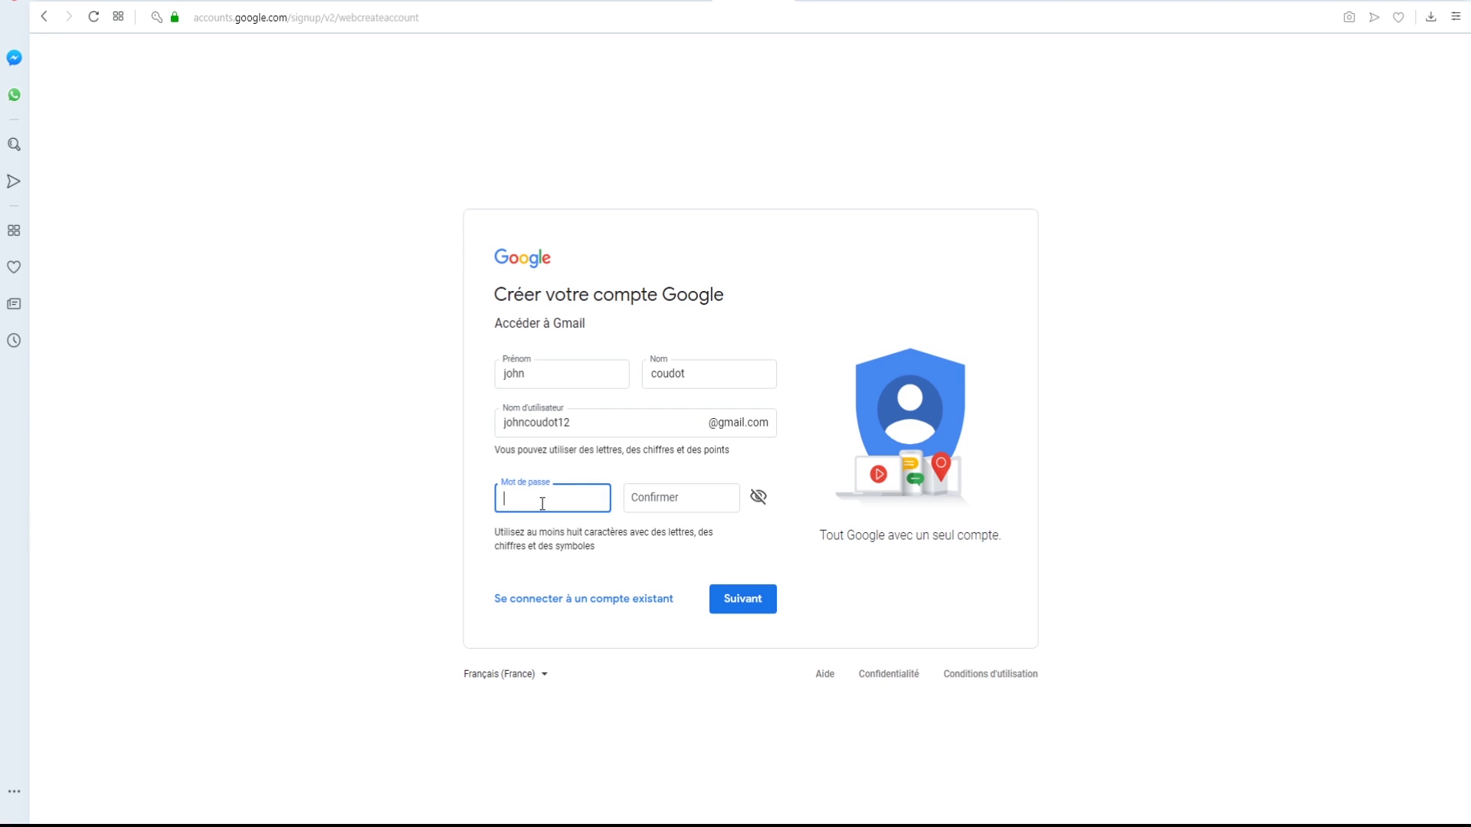
type("•••••••••")
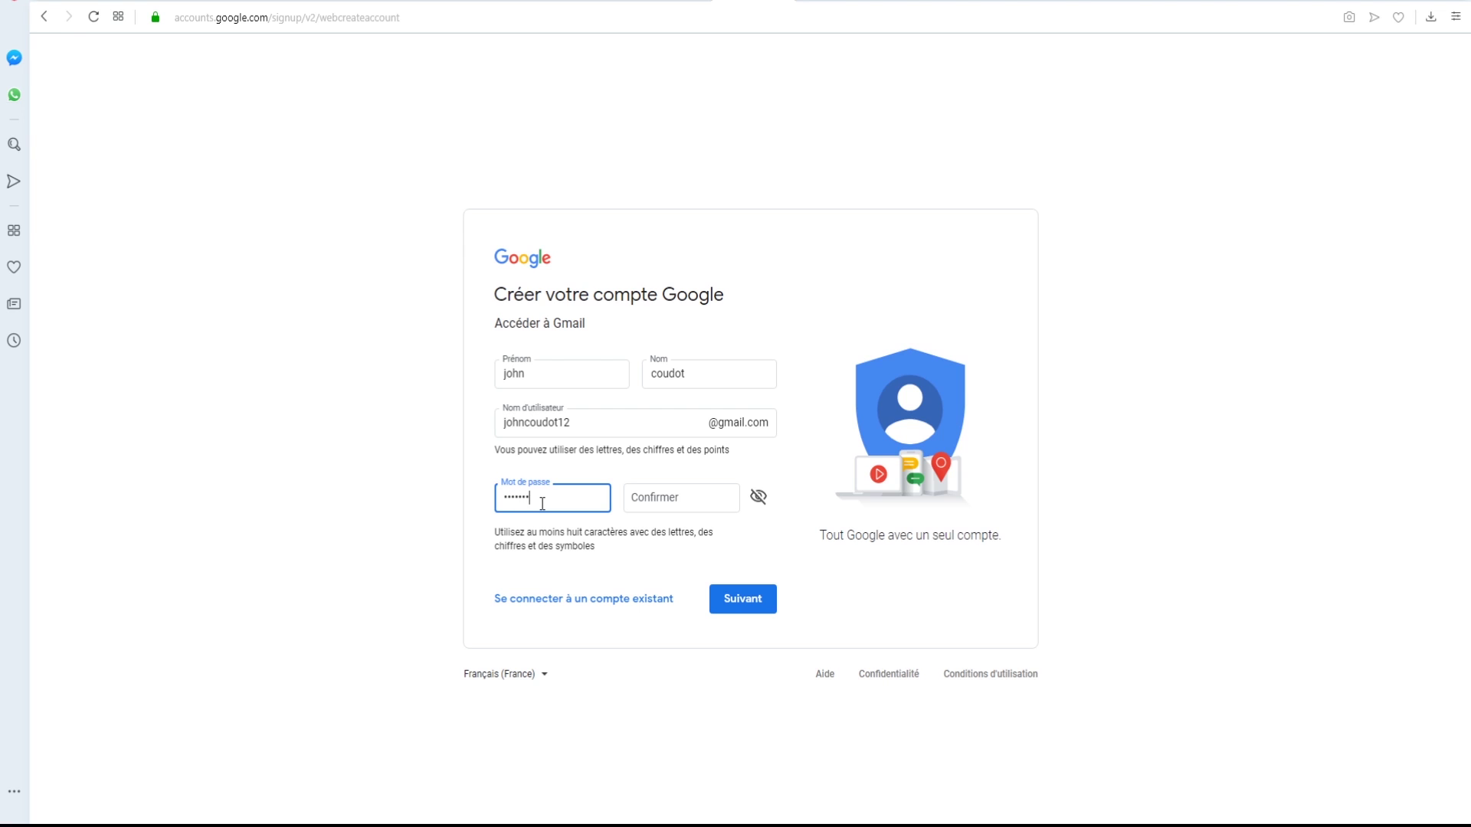
type("•")
key("Tab")
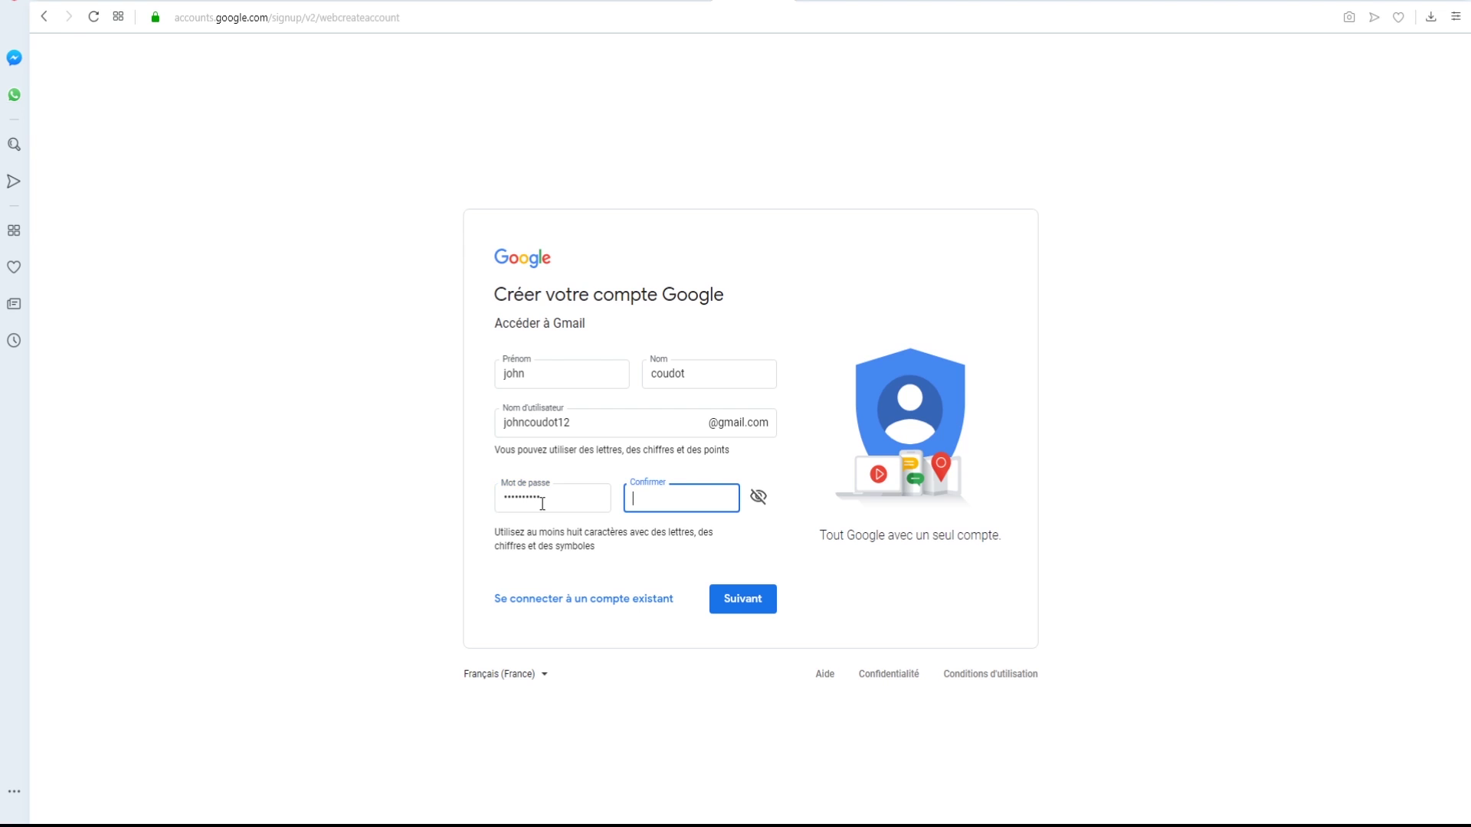
type("••••••••••")
left_click(743, 599)
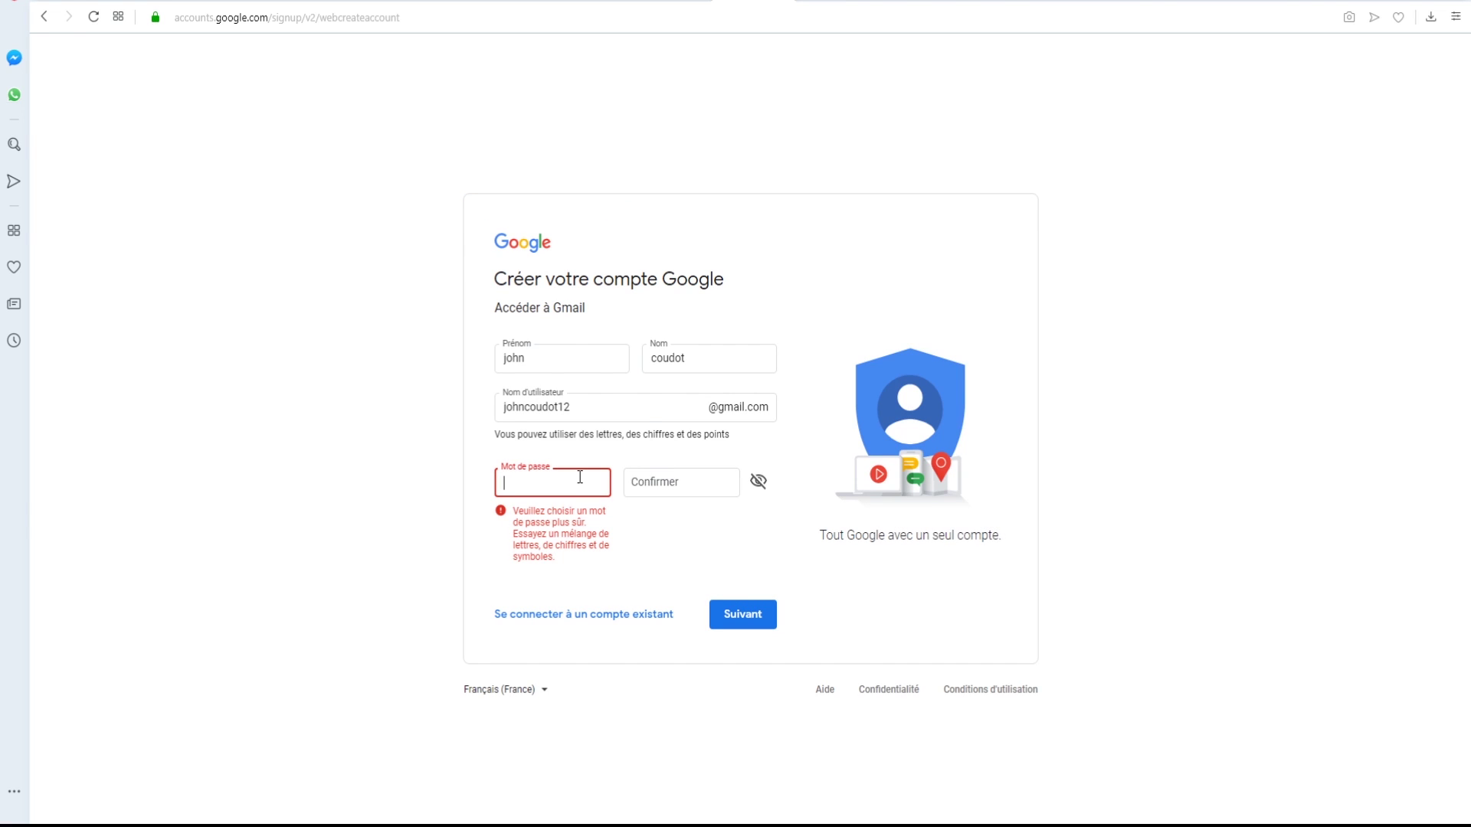
- Replace the rejected password with a stronger one, confirm it and resubmit the form
type("••••••••••")
key("Tab")
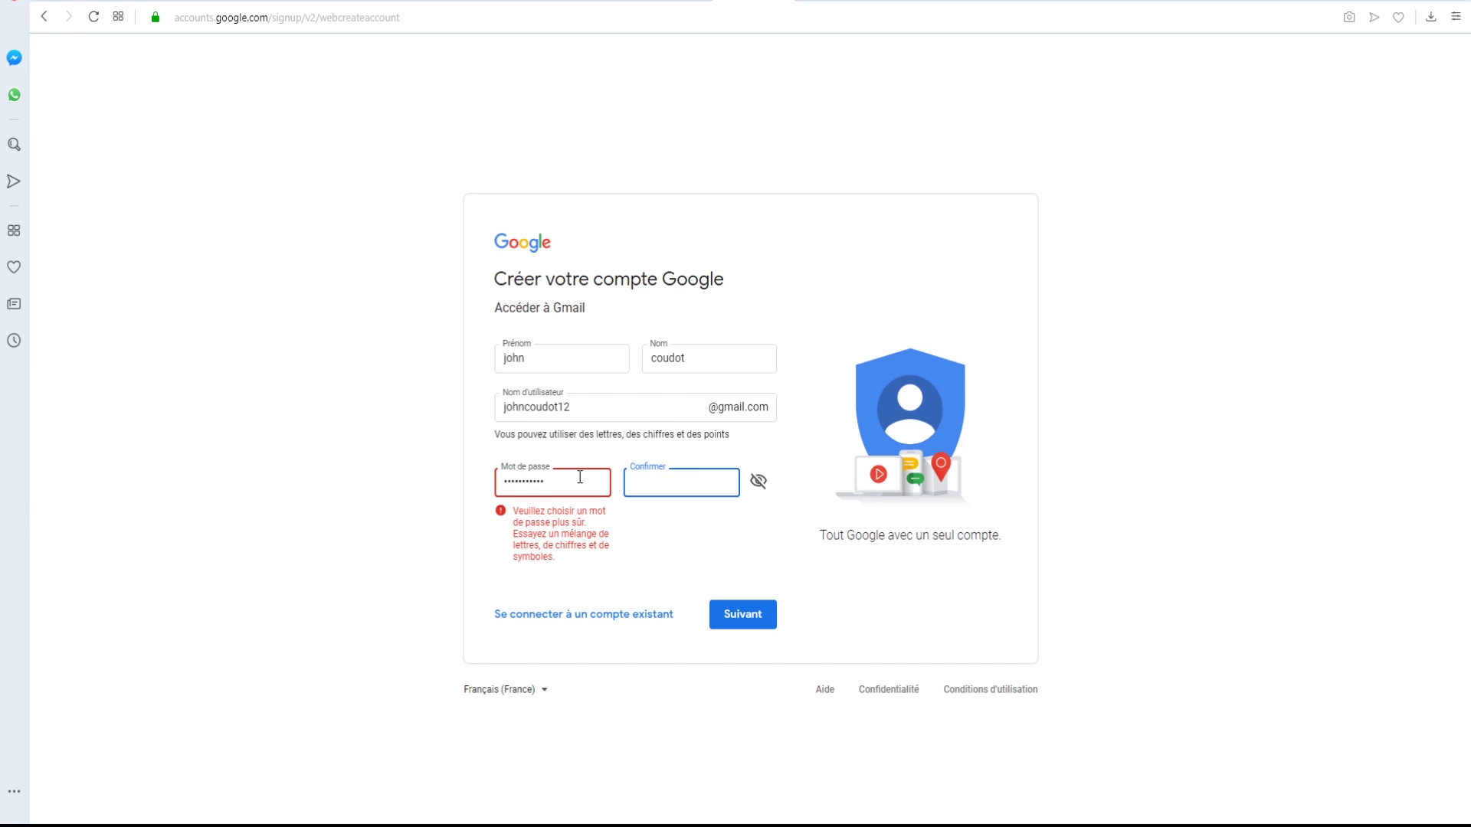
type("••••••••••")
left_click(746, 610)
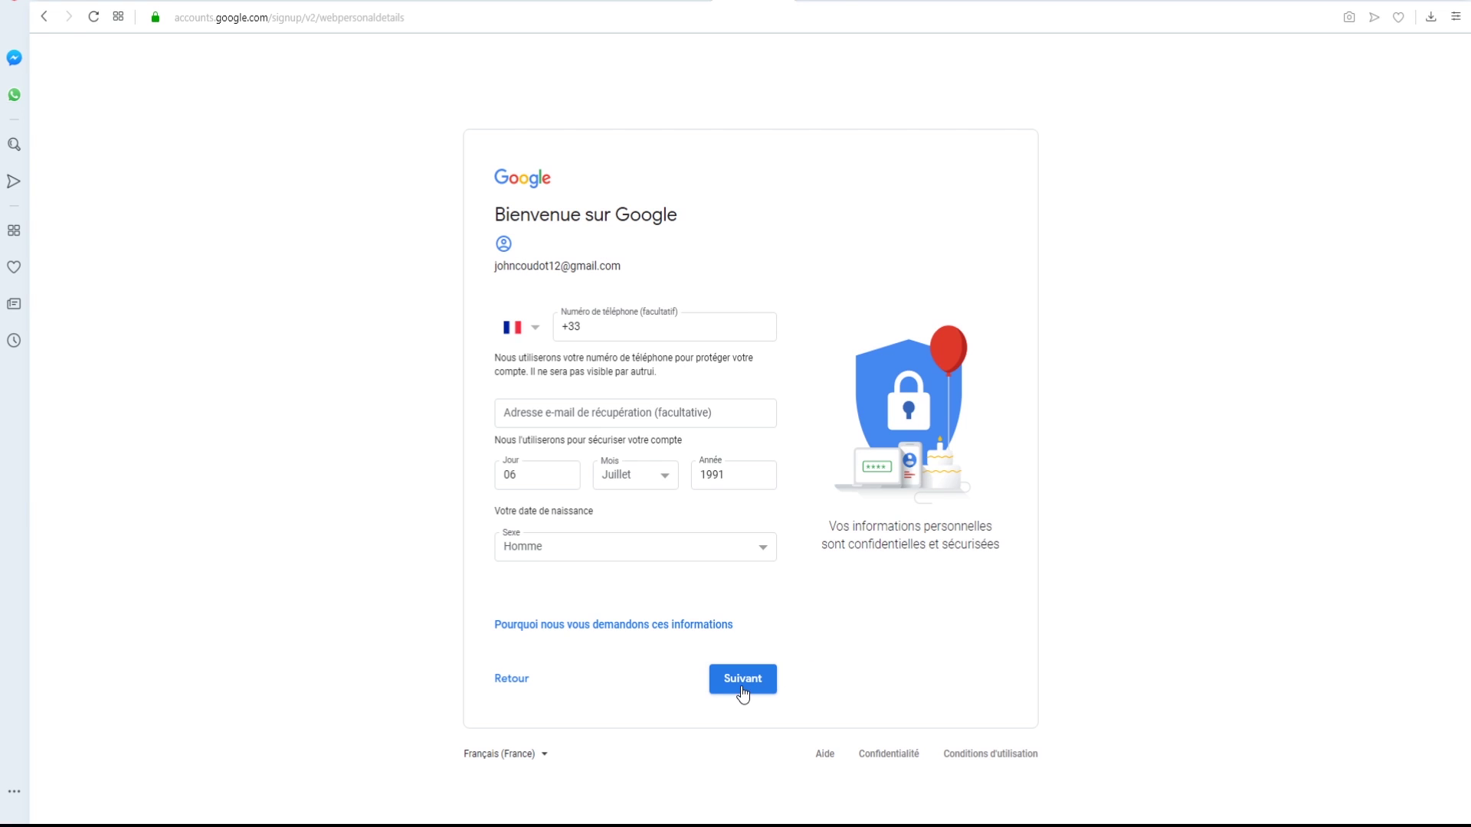
left_click(738, 692)
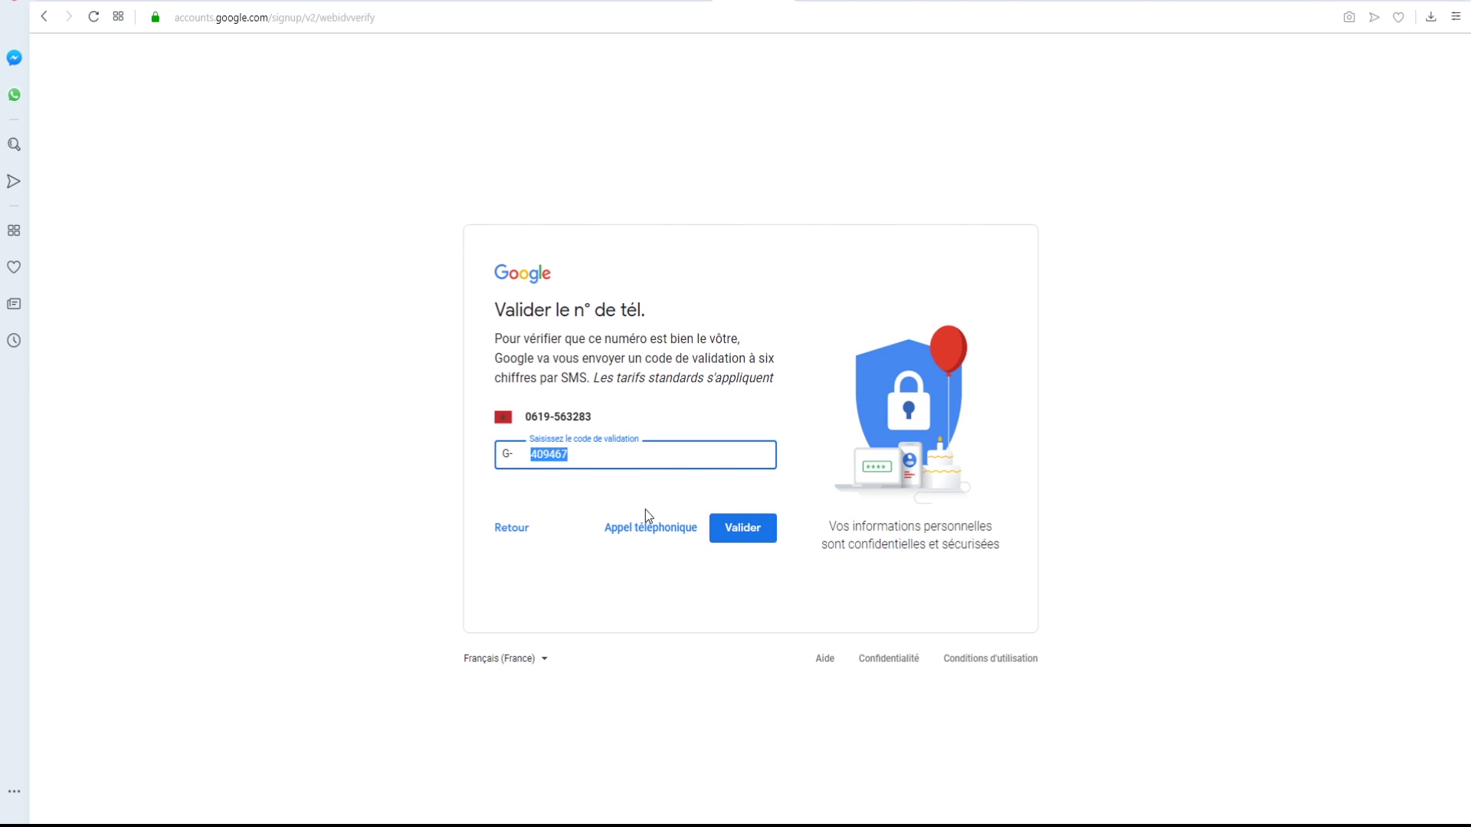
left_click(750, 535)
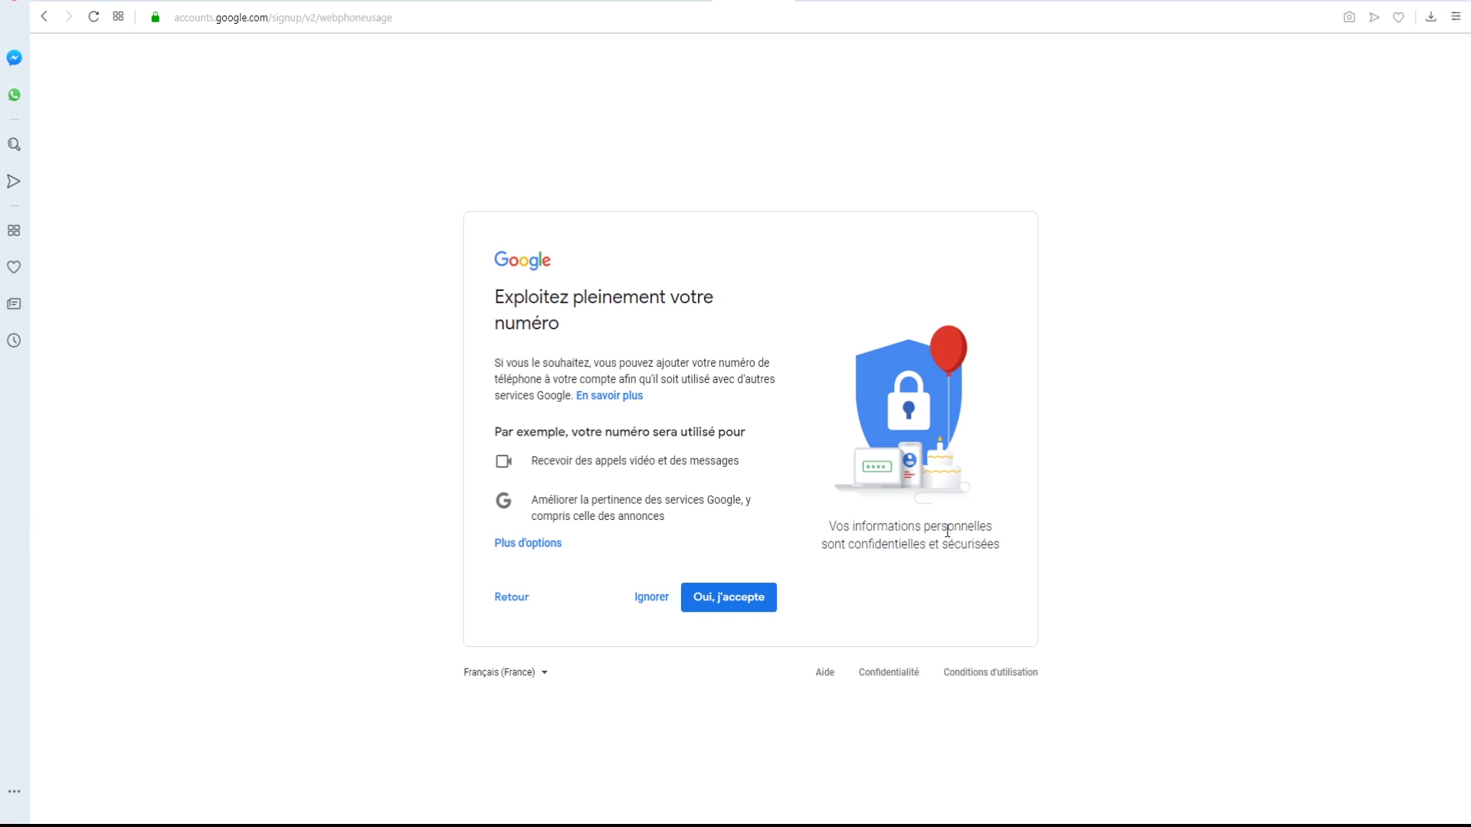
- Accept phone-number use with Google services, then accept the privacy rules and terms of use
left_click(741, 601)
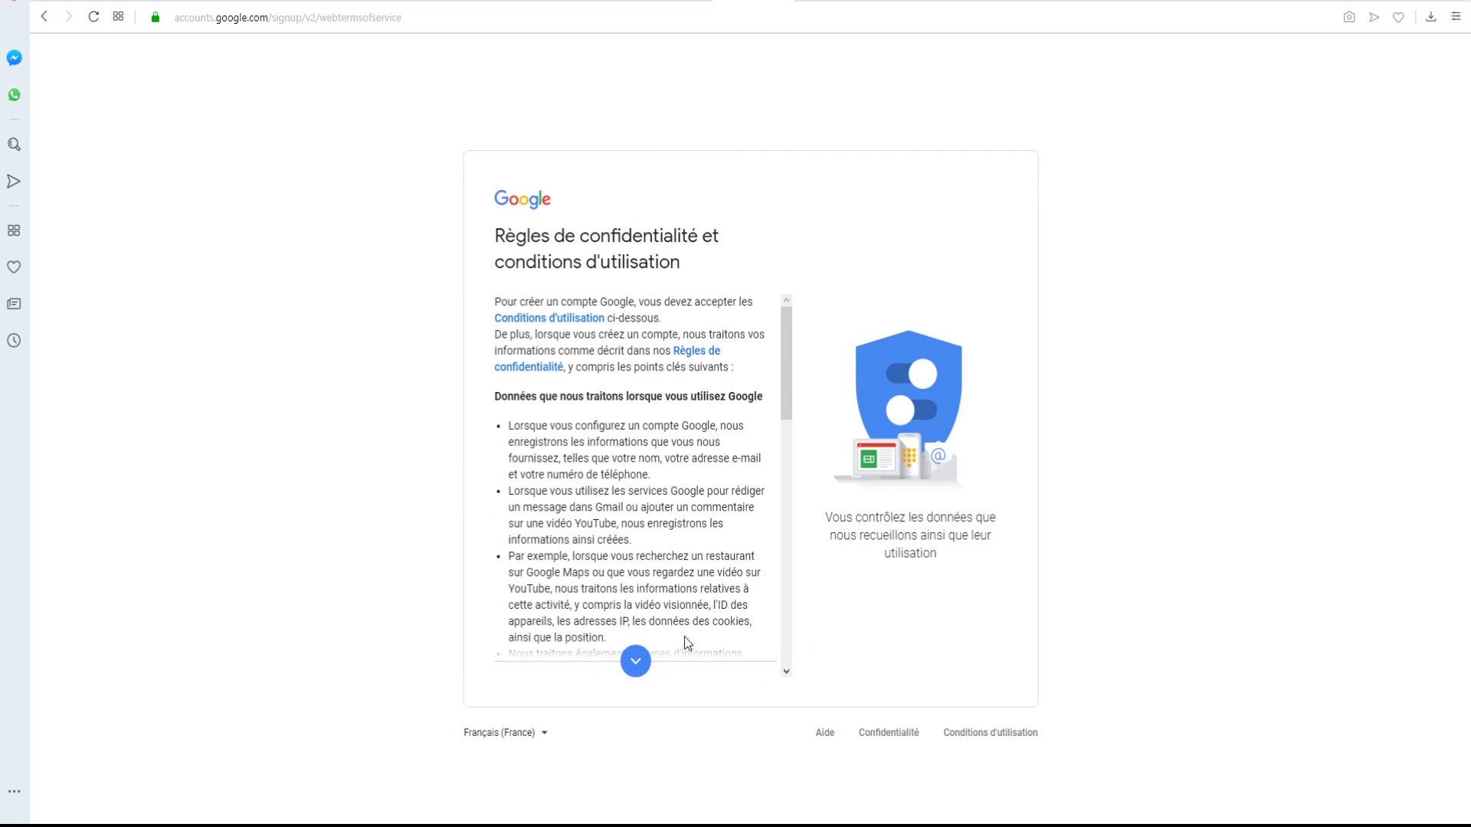
left_click(634, 666)
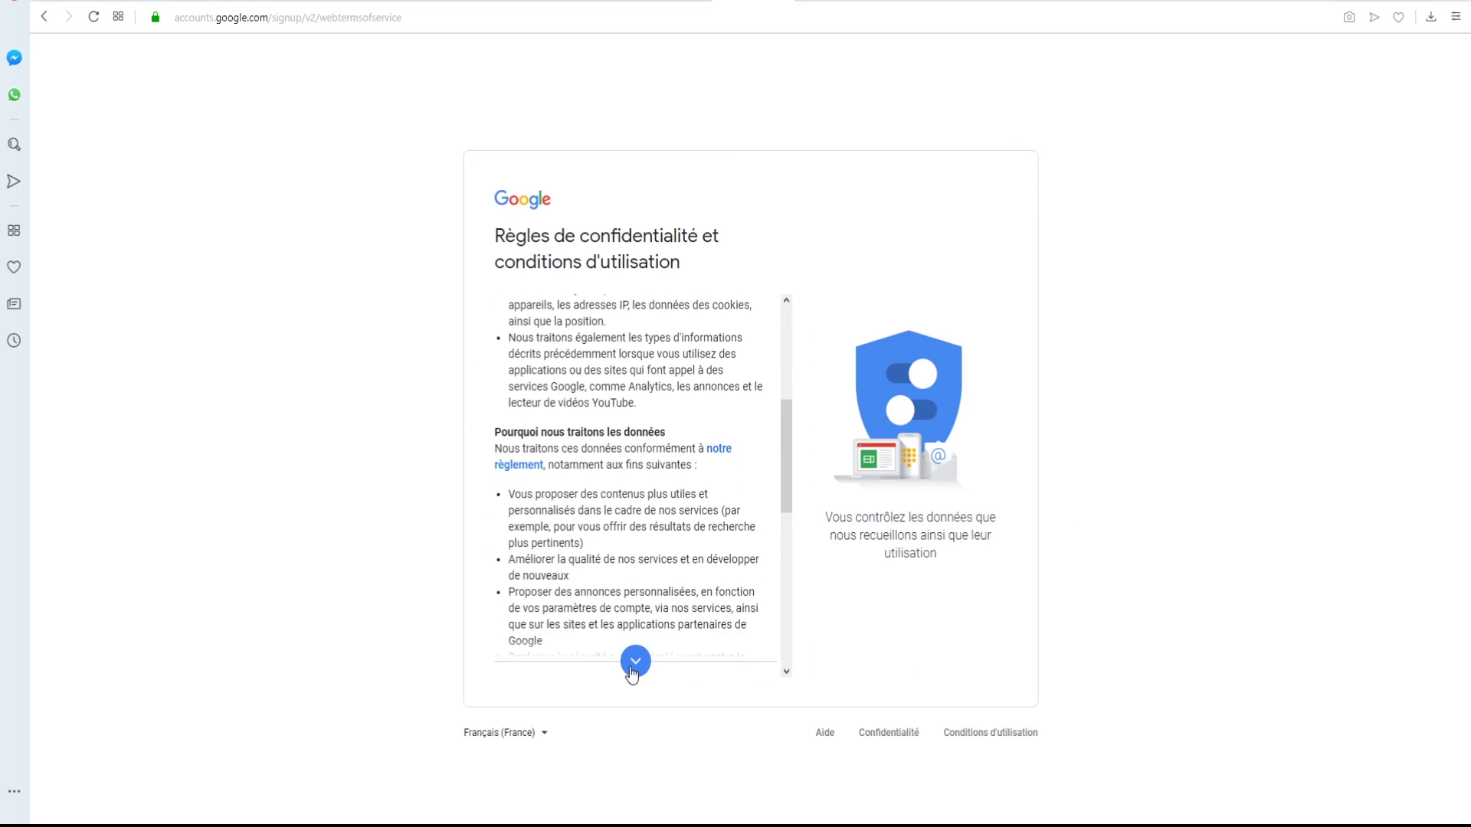
left_click(635, 663)
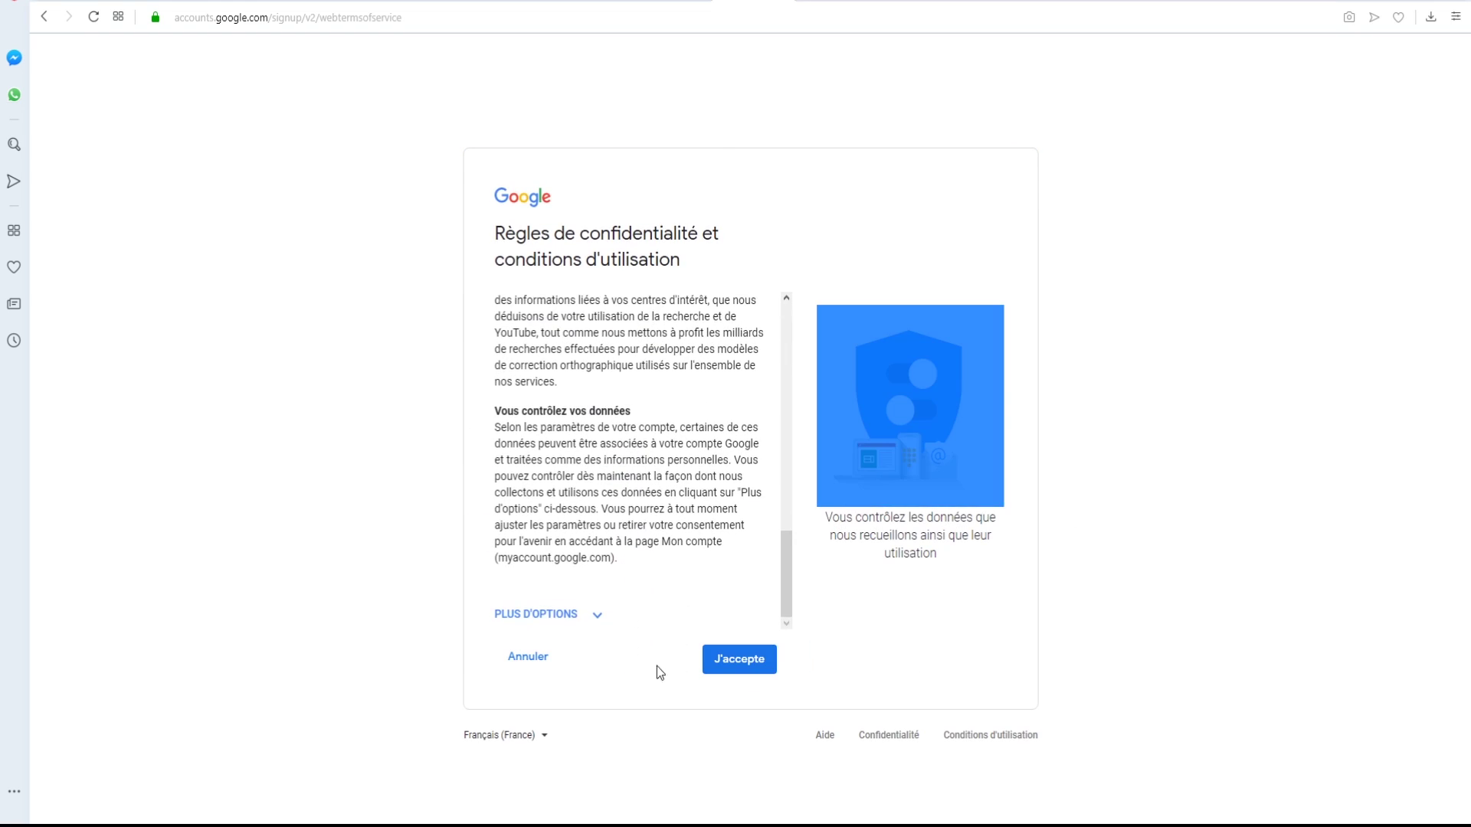
left_click(747, 667)
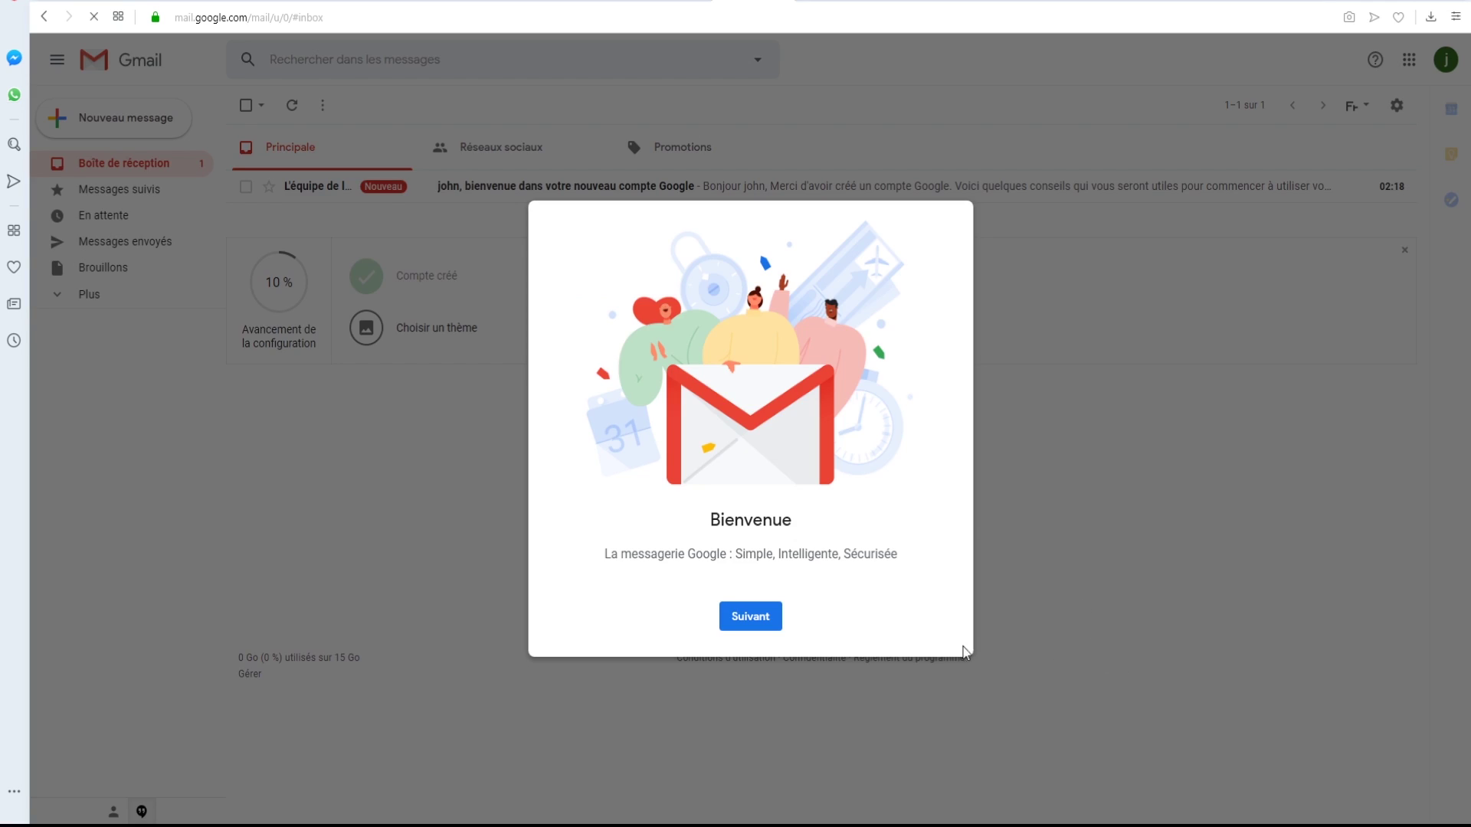
- Pass the Gmail welcome screen and keep the Par défaut display density after previewing Normal and Compact
left_click(751, 616)
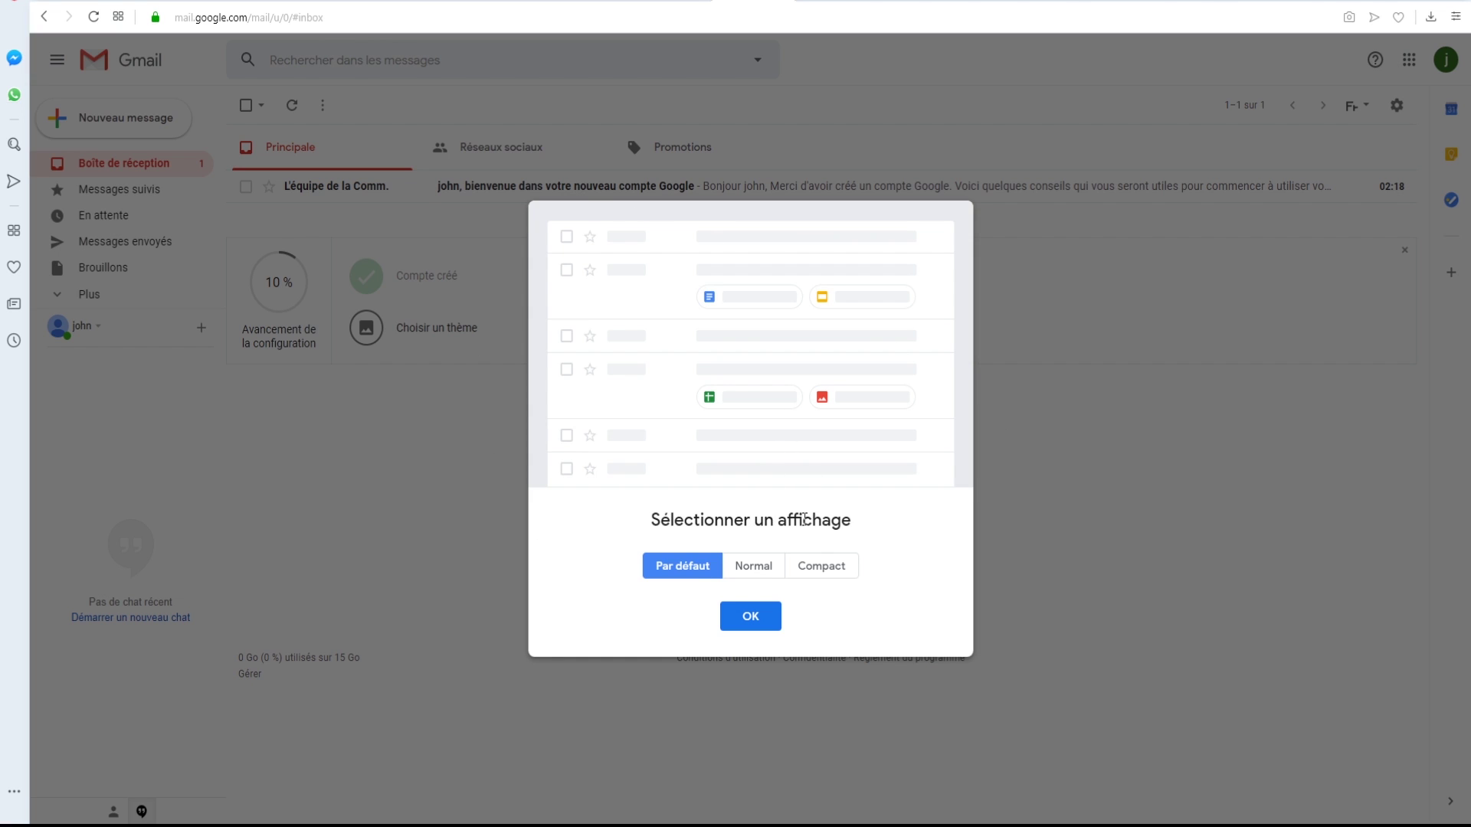
left_click(757, 569)
left_click(804, 575)
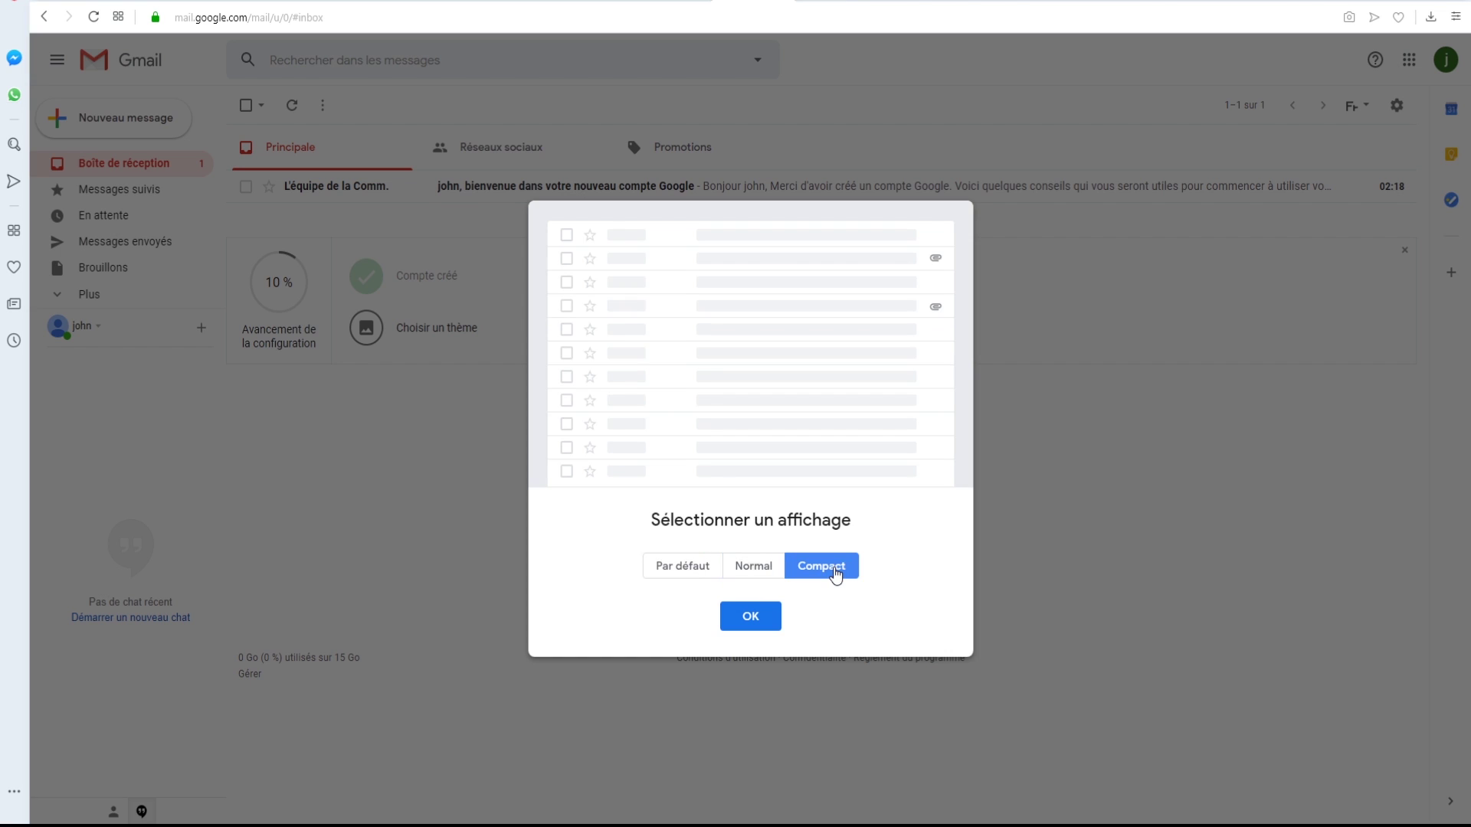
left_click(680, 576)
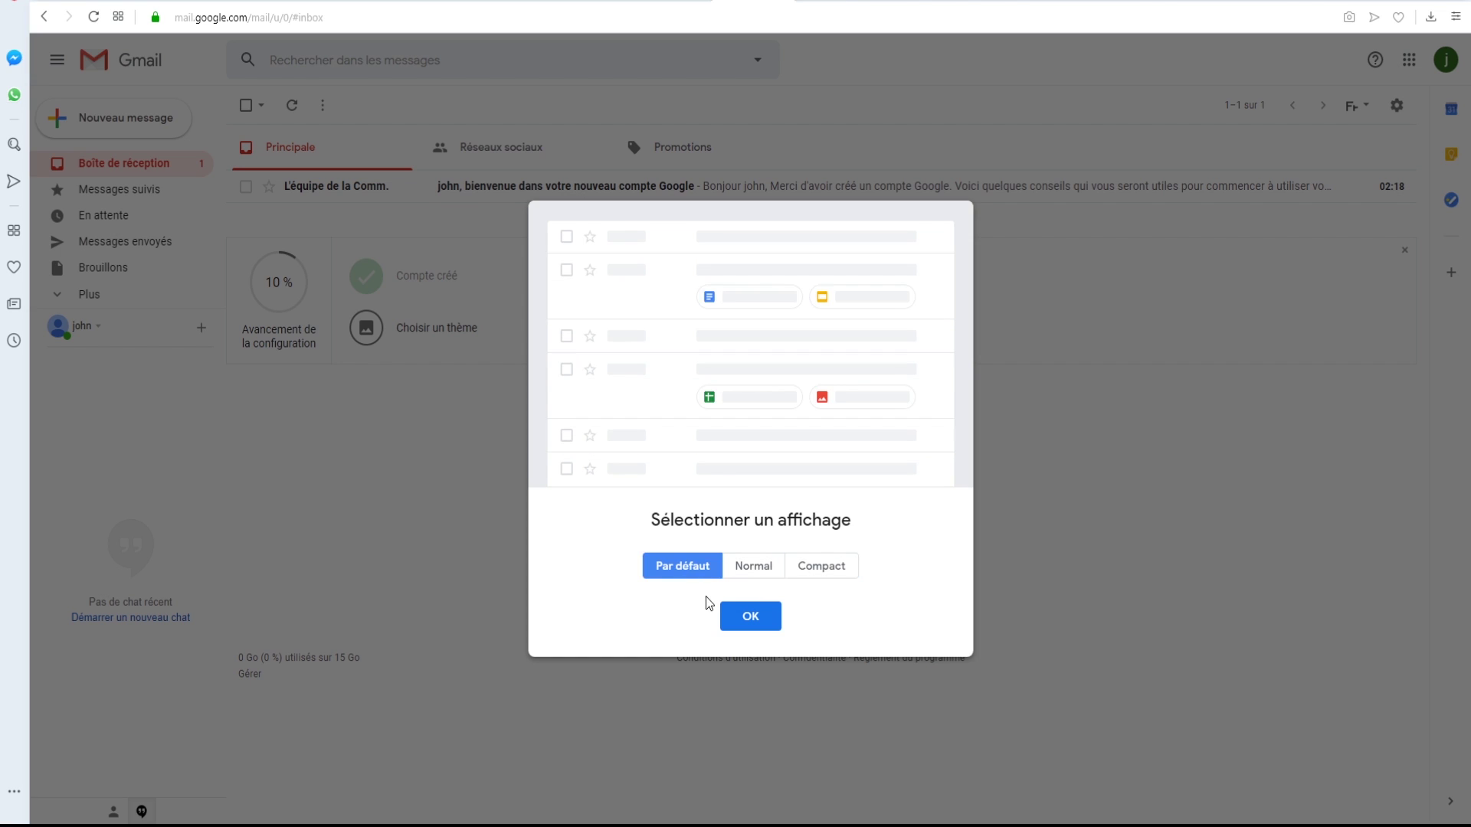
left_click(759, 617)
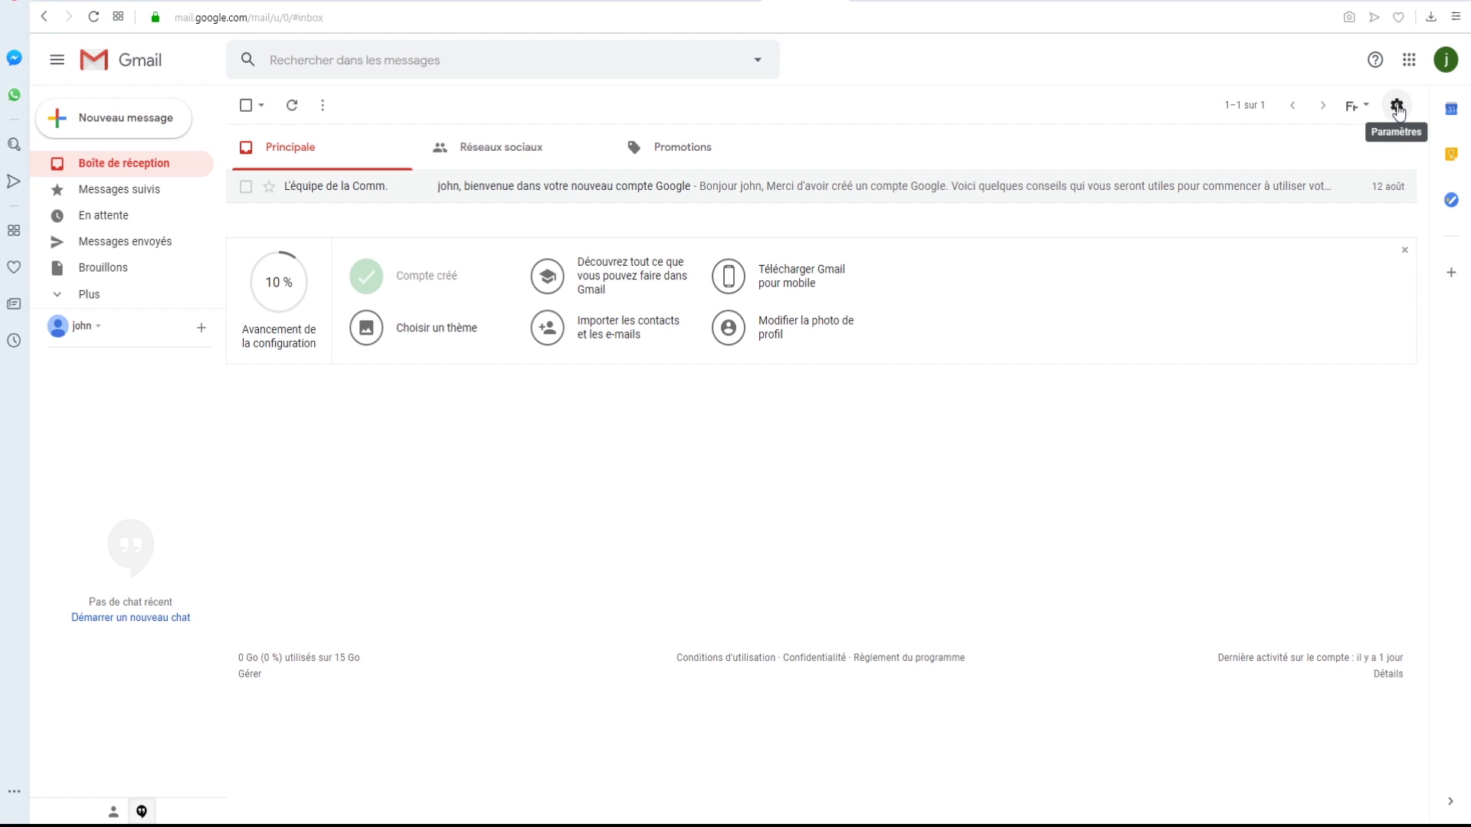
- Open Gmail's full Paramètres page from the gear menu
left_click(1396, 108)
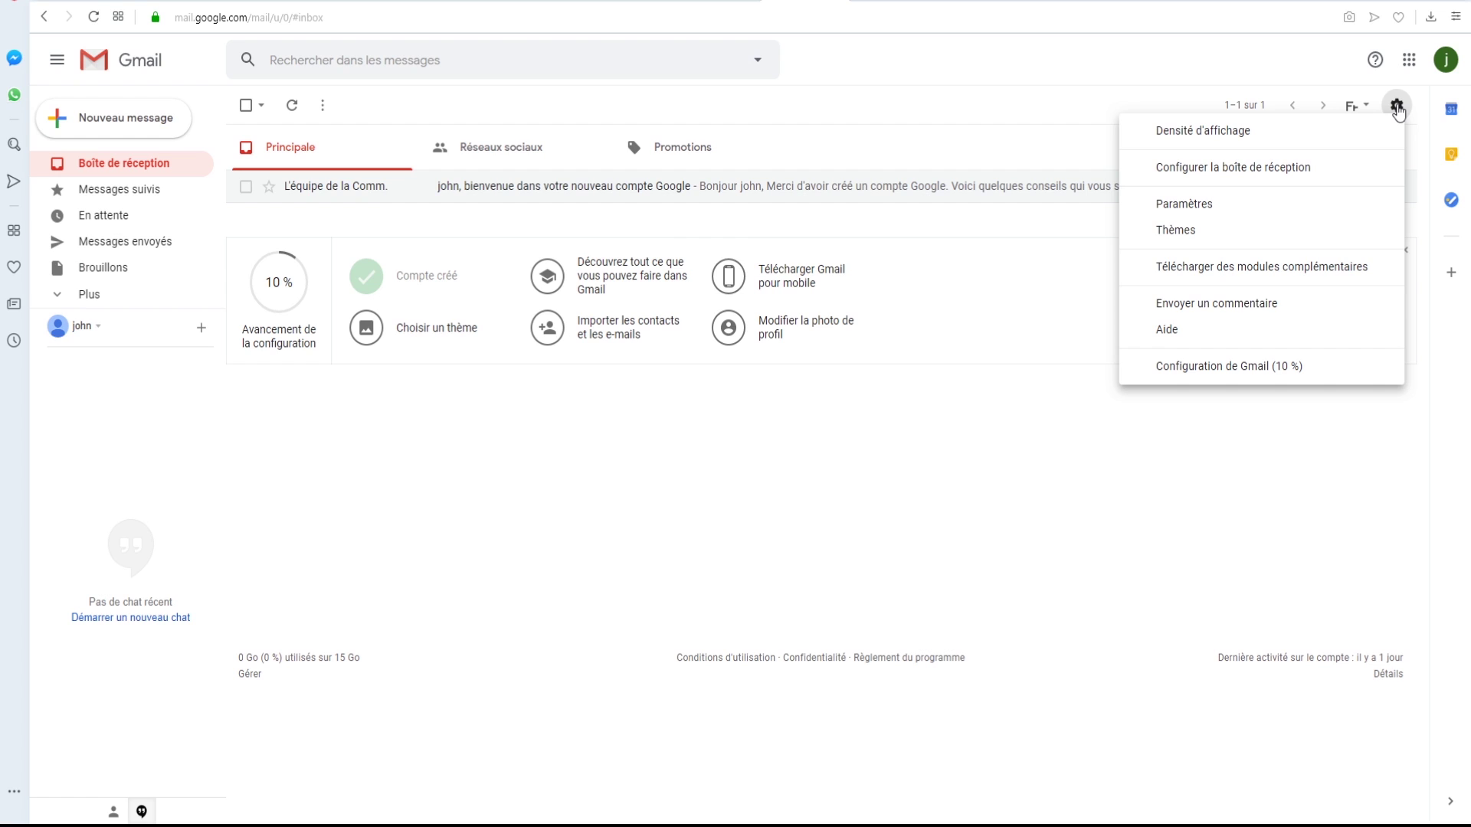
left_click(1210, 212)
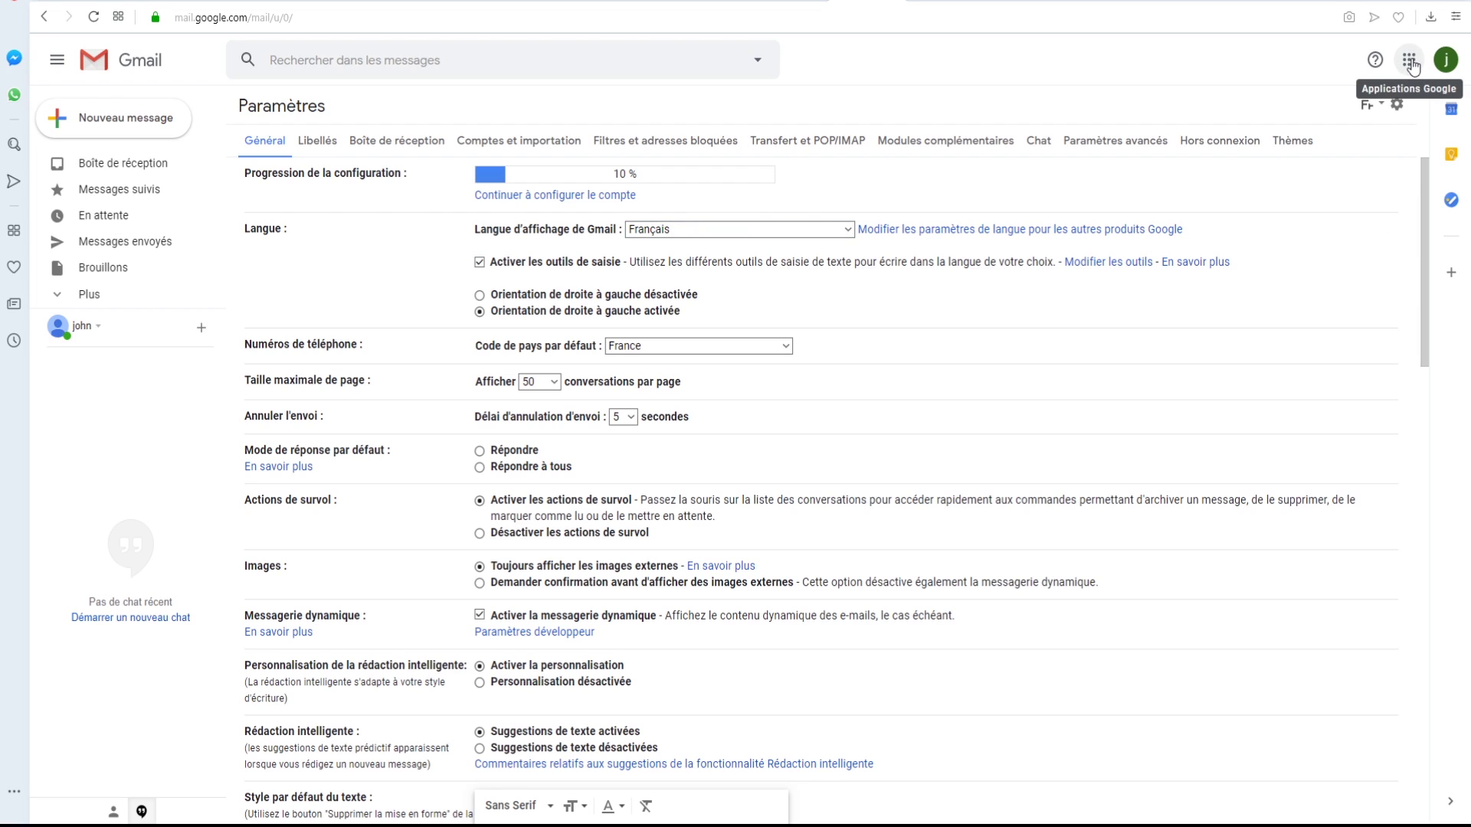
- Switch to Google Contacts and start a new contact with its first and last name
left_click(1411, 63)
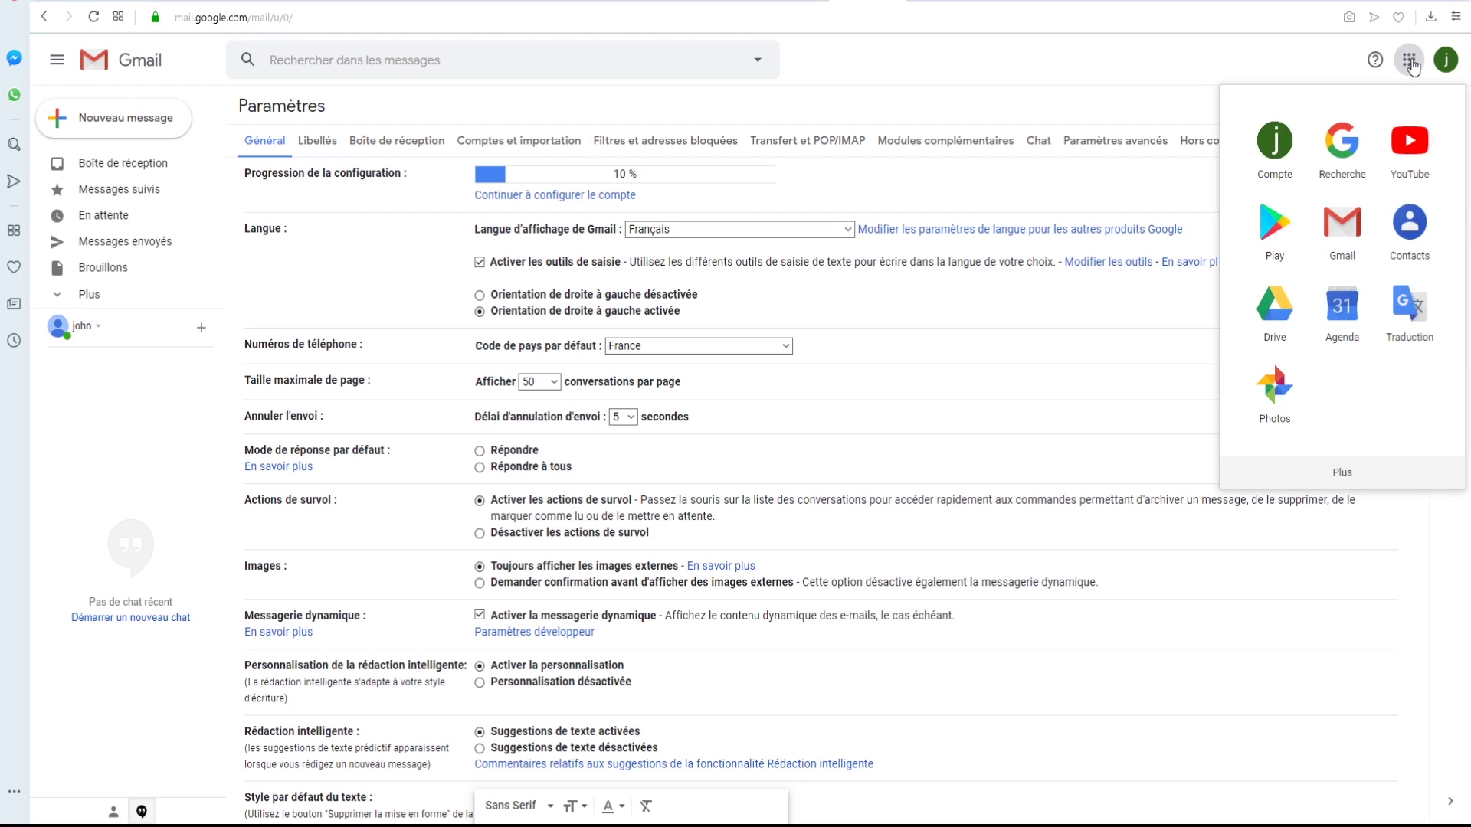
left_click(1420, 247)
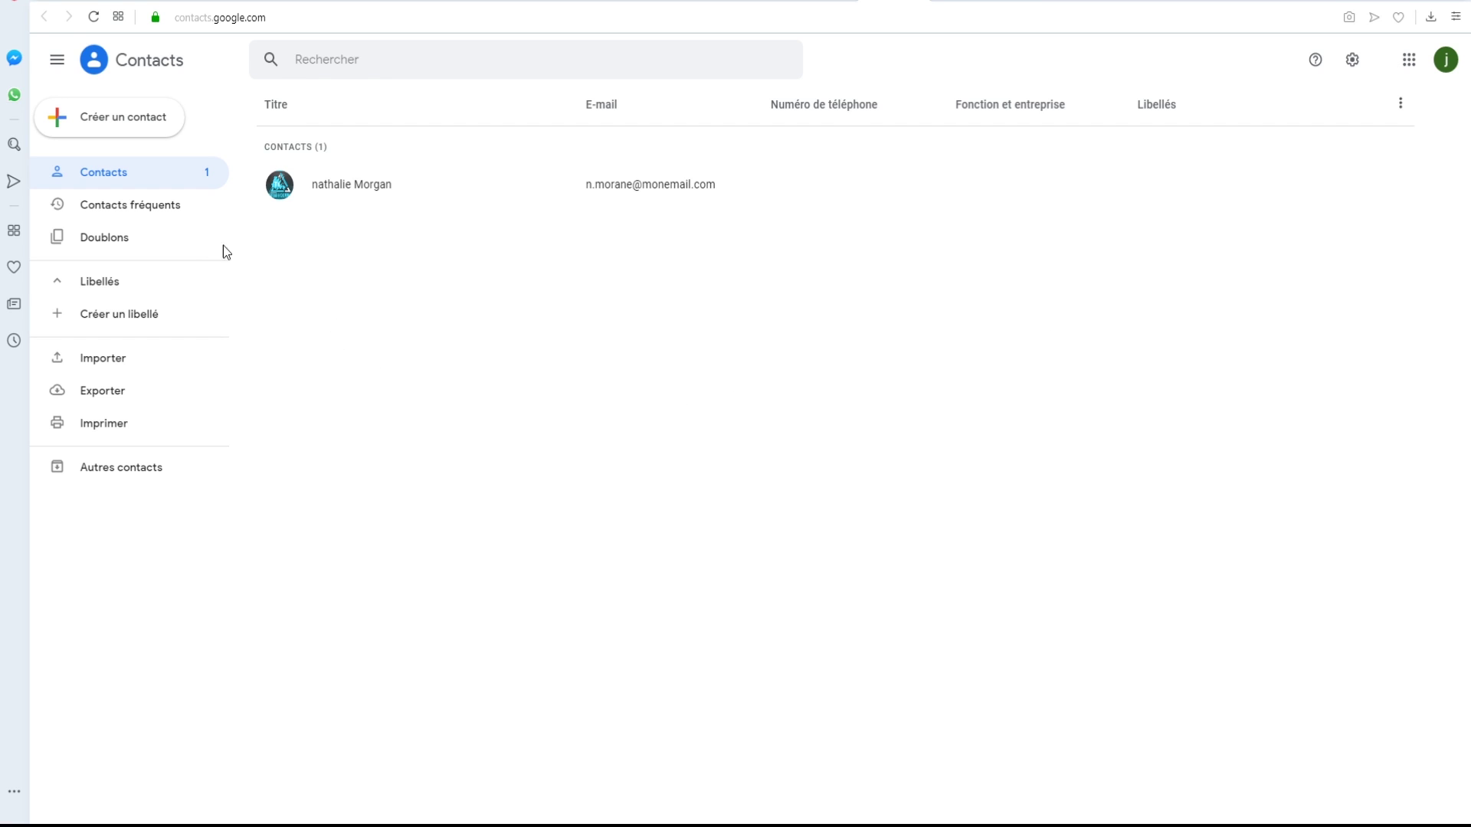
left_click(111, 126)
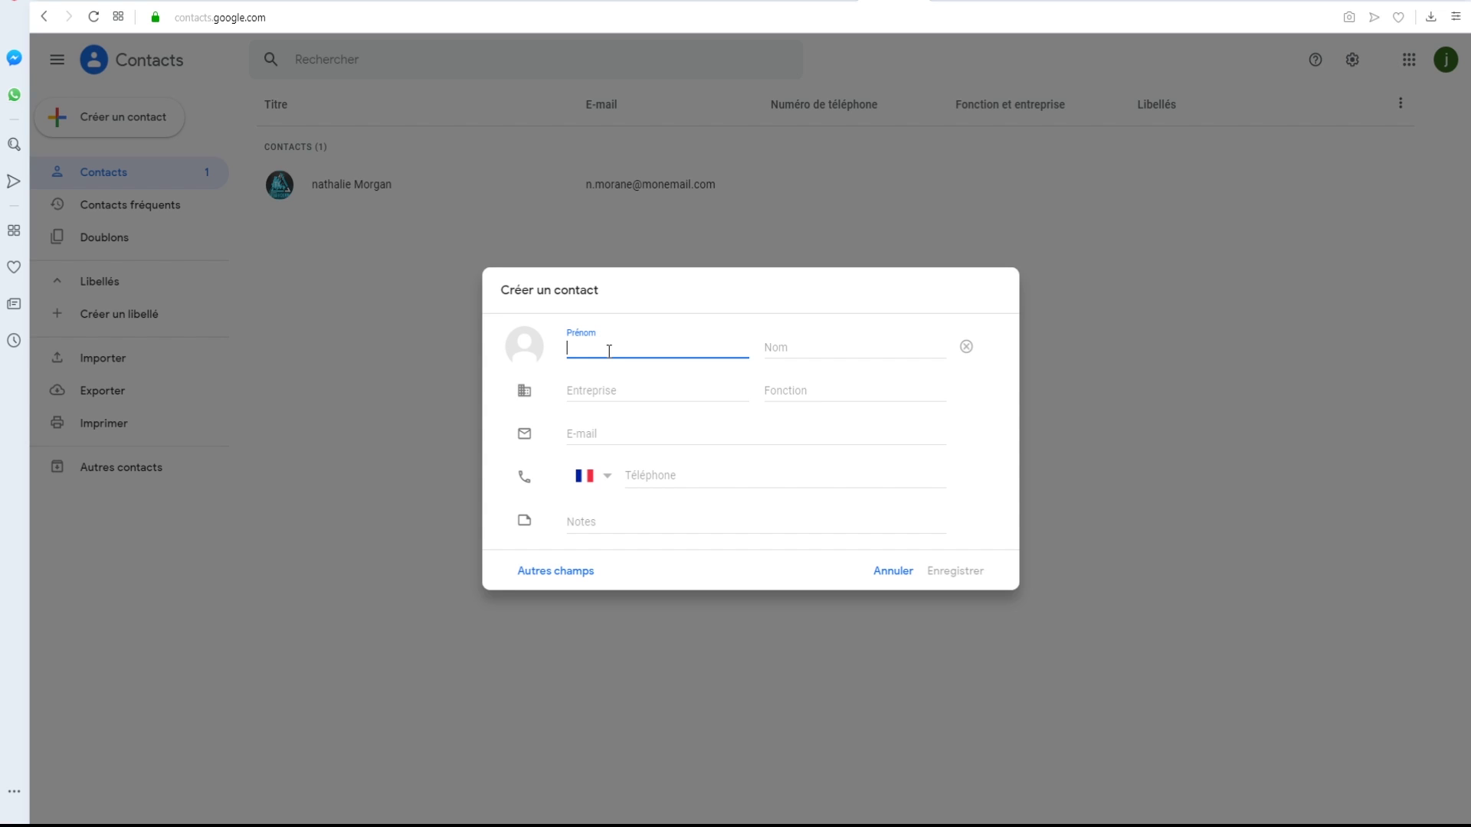
key("Tab")
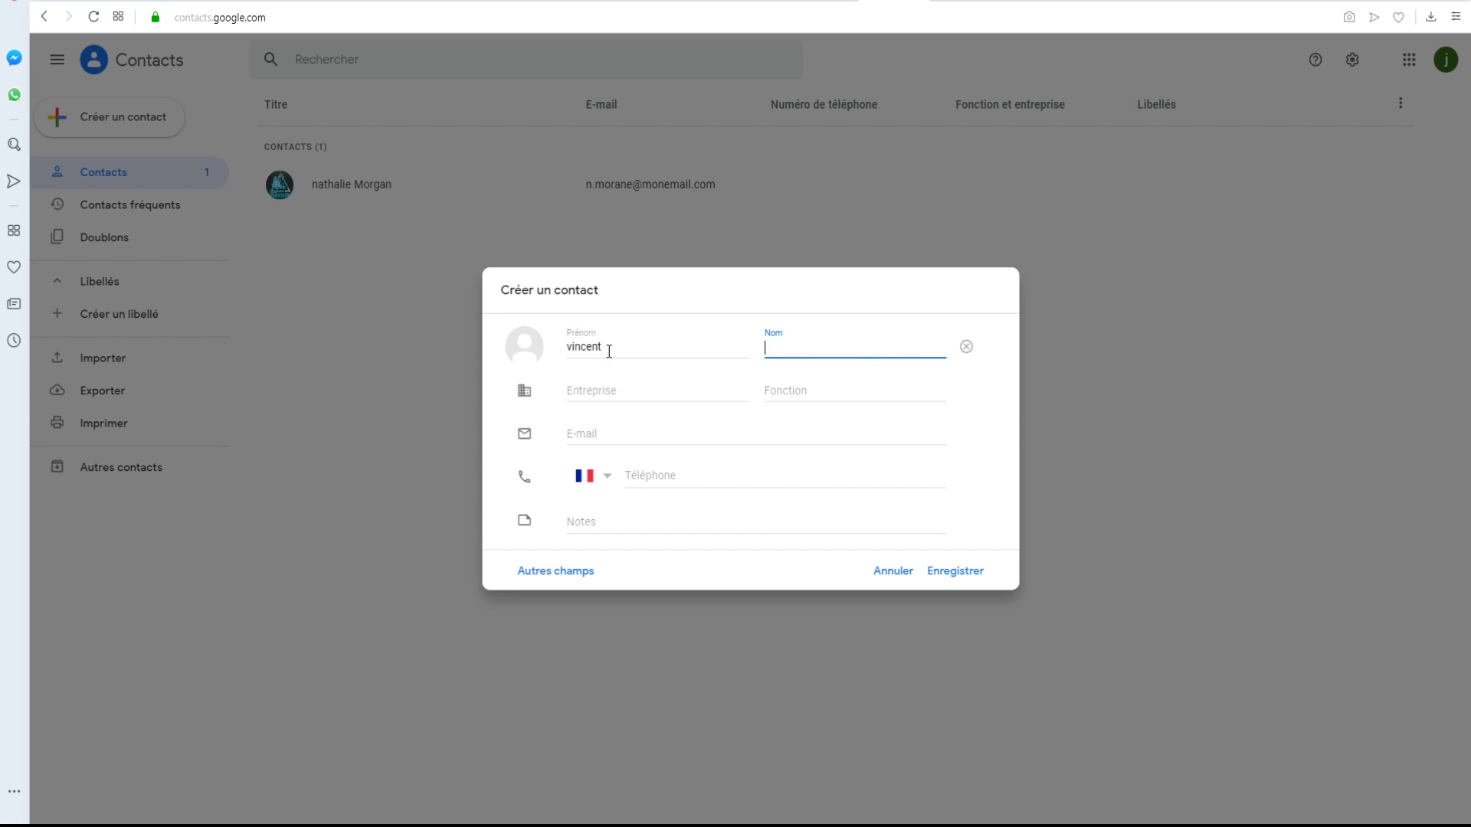
- Add the contact's e-mail address, leaving the photo unset
left_click(629, 429)
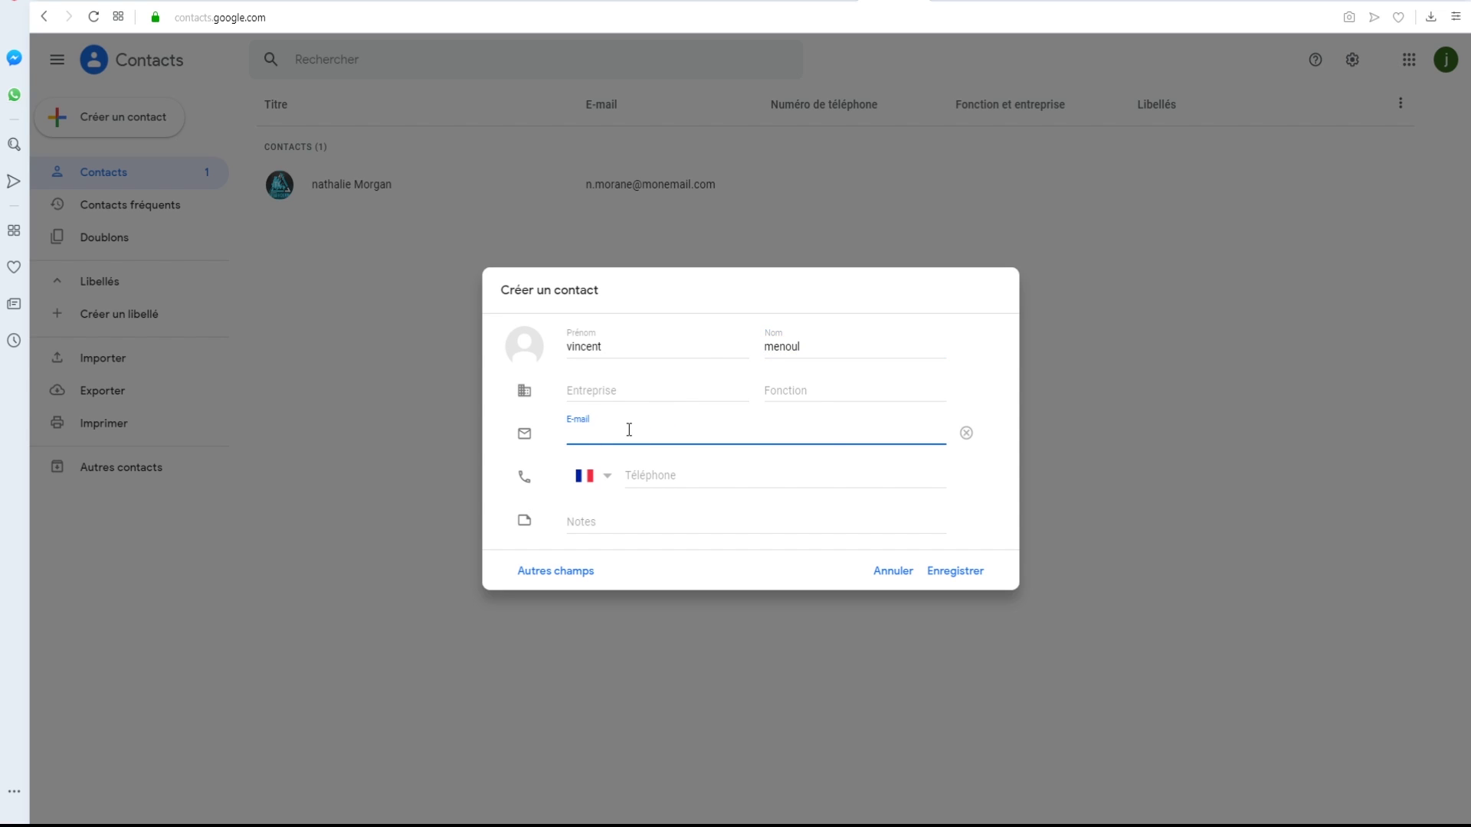
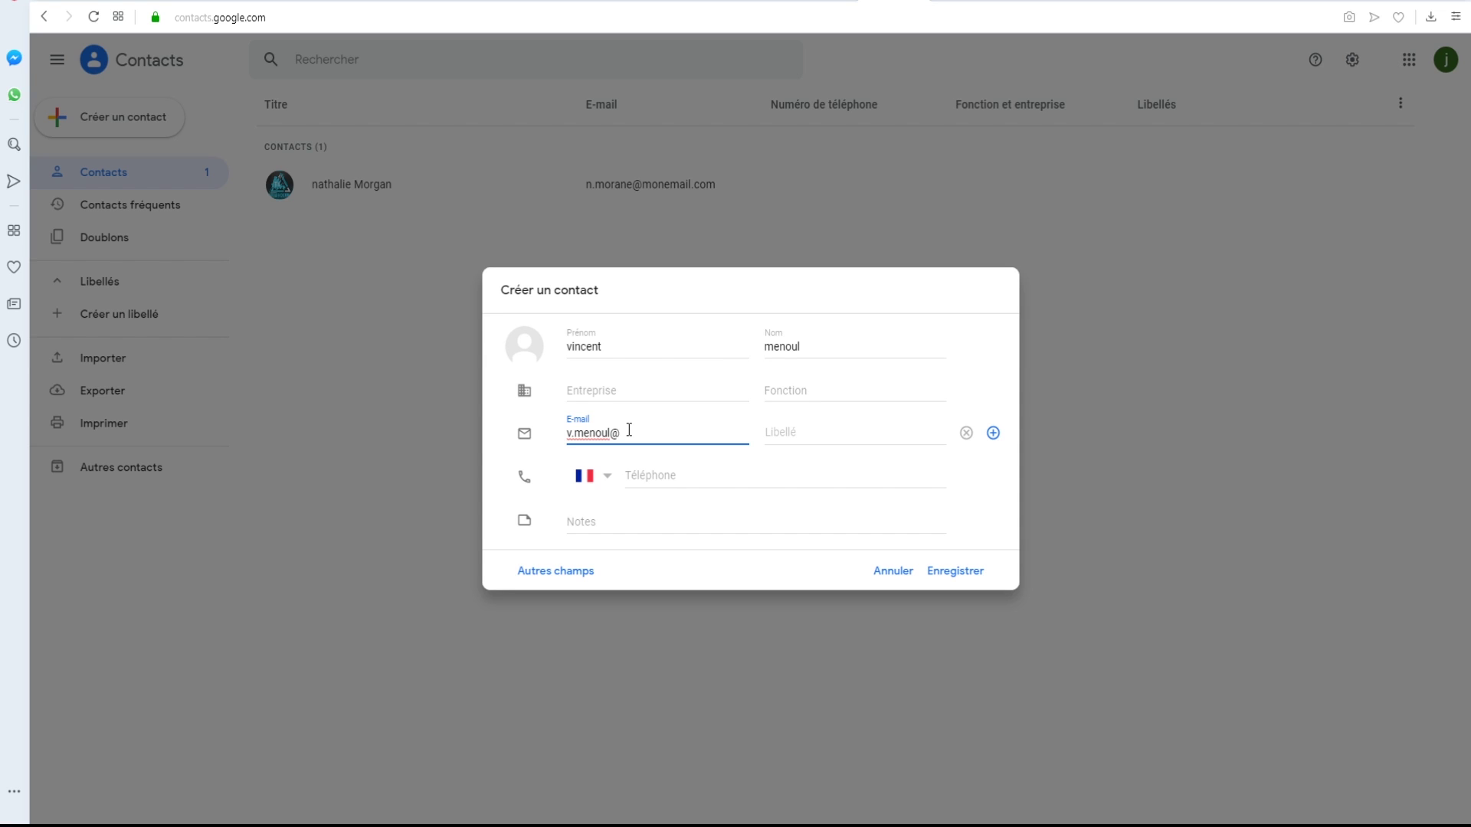
left_click(534, 353)
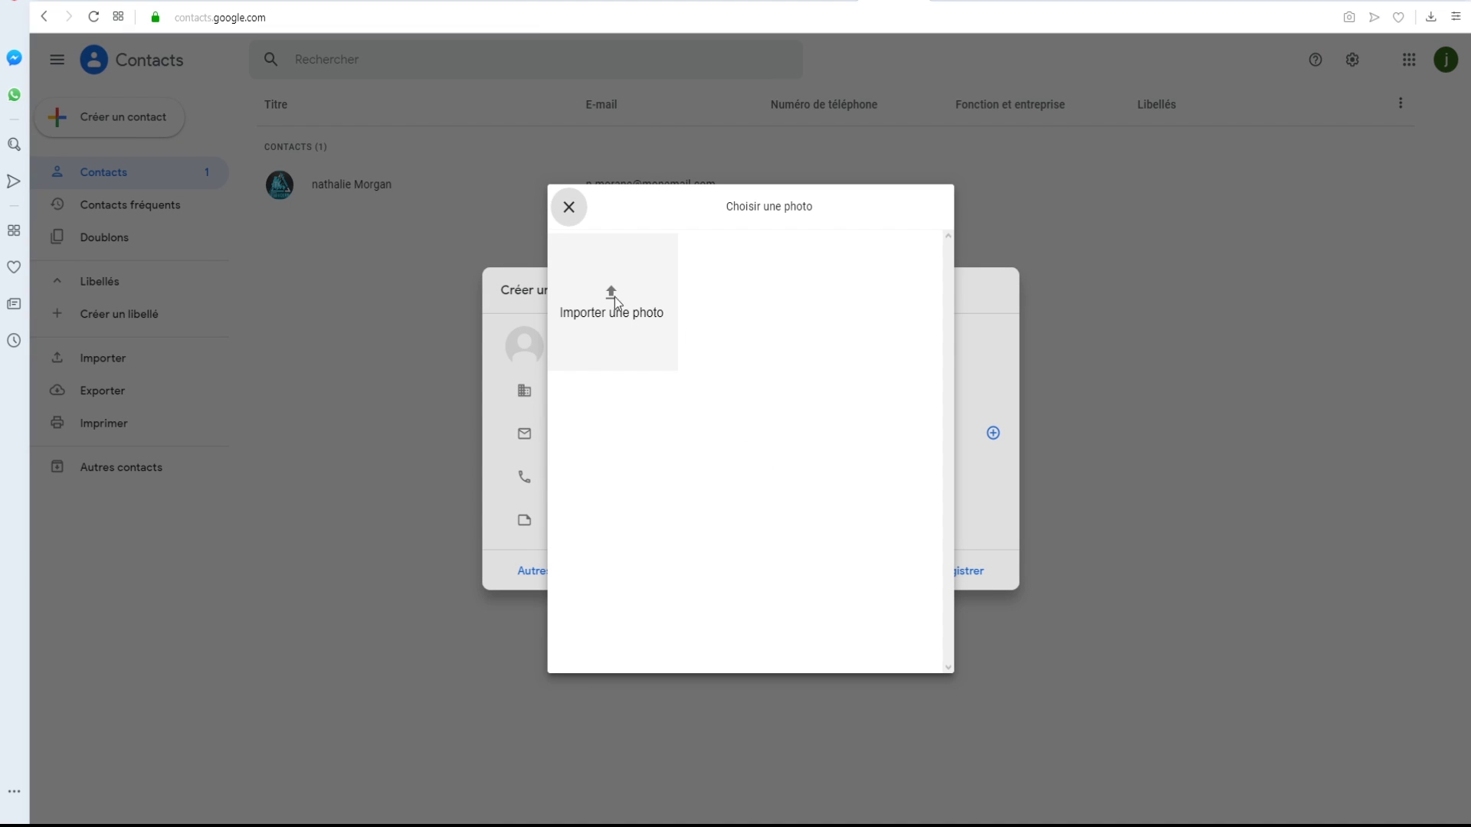
left_click(569, 208)
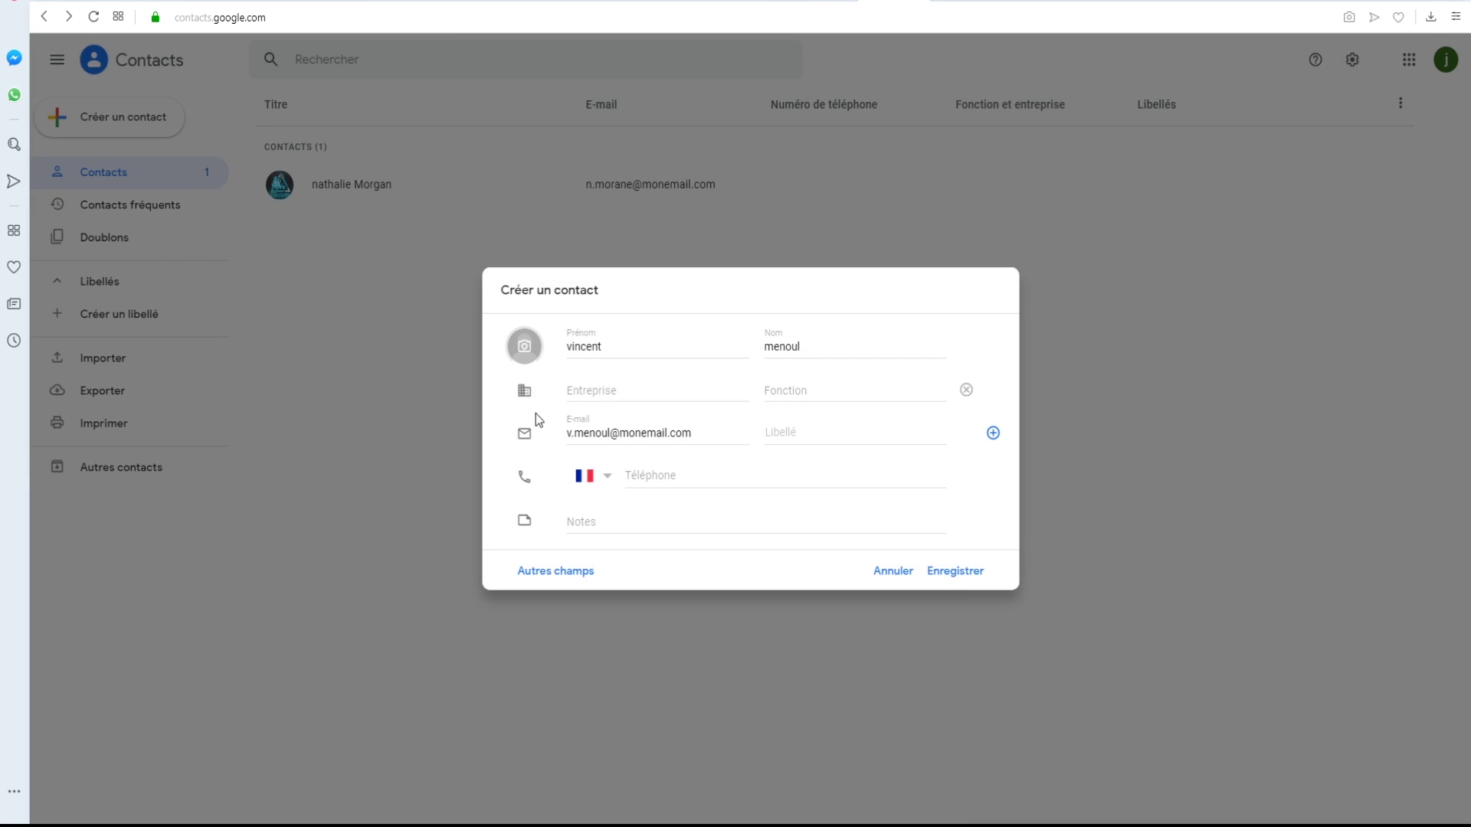
left_click(715, 475)
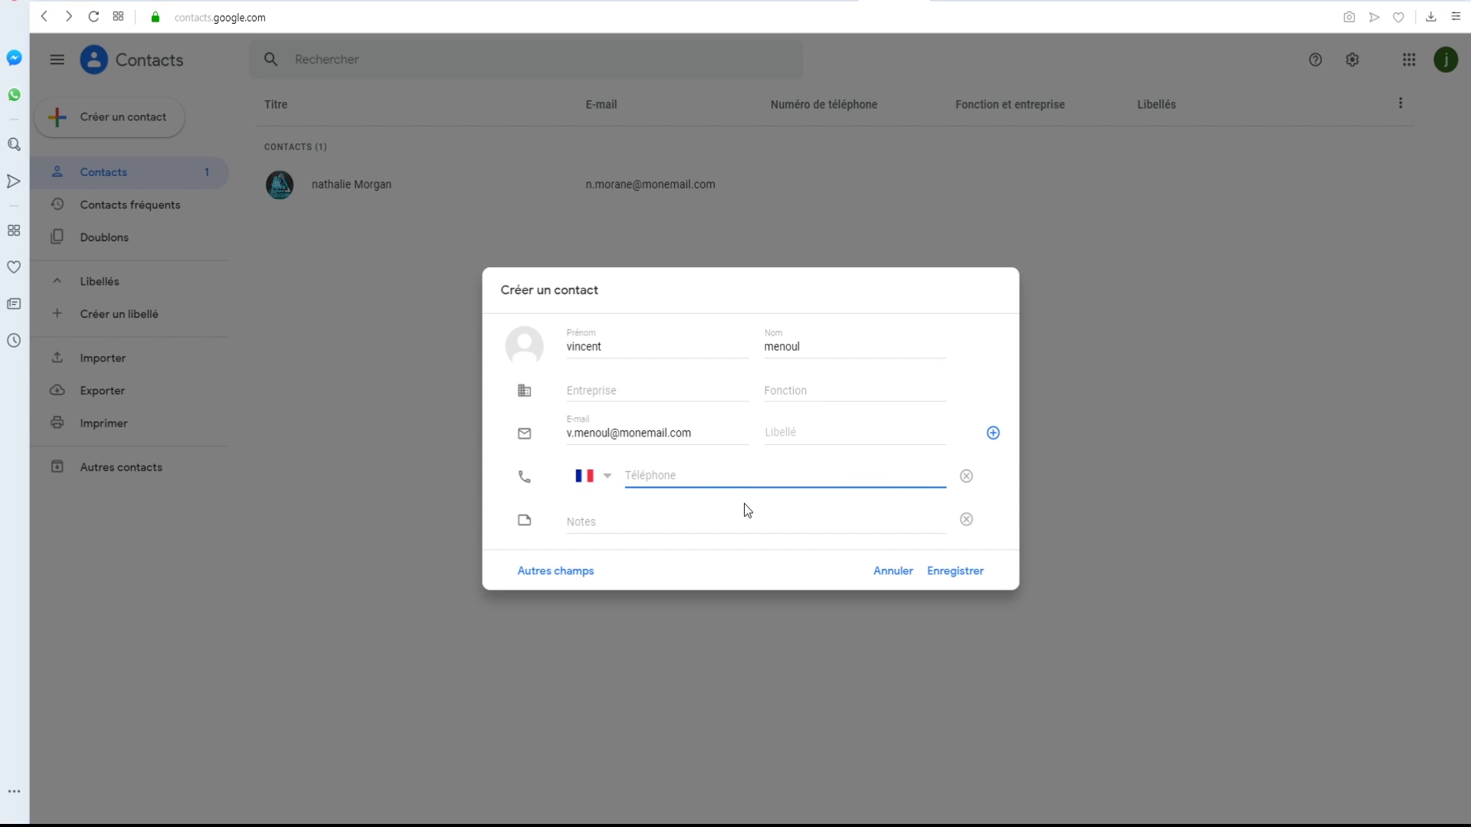
- Save the new contact with Enregistrer and close its contact card
left_click(968, 580)
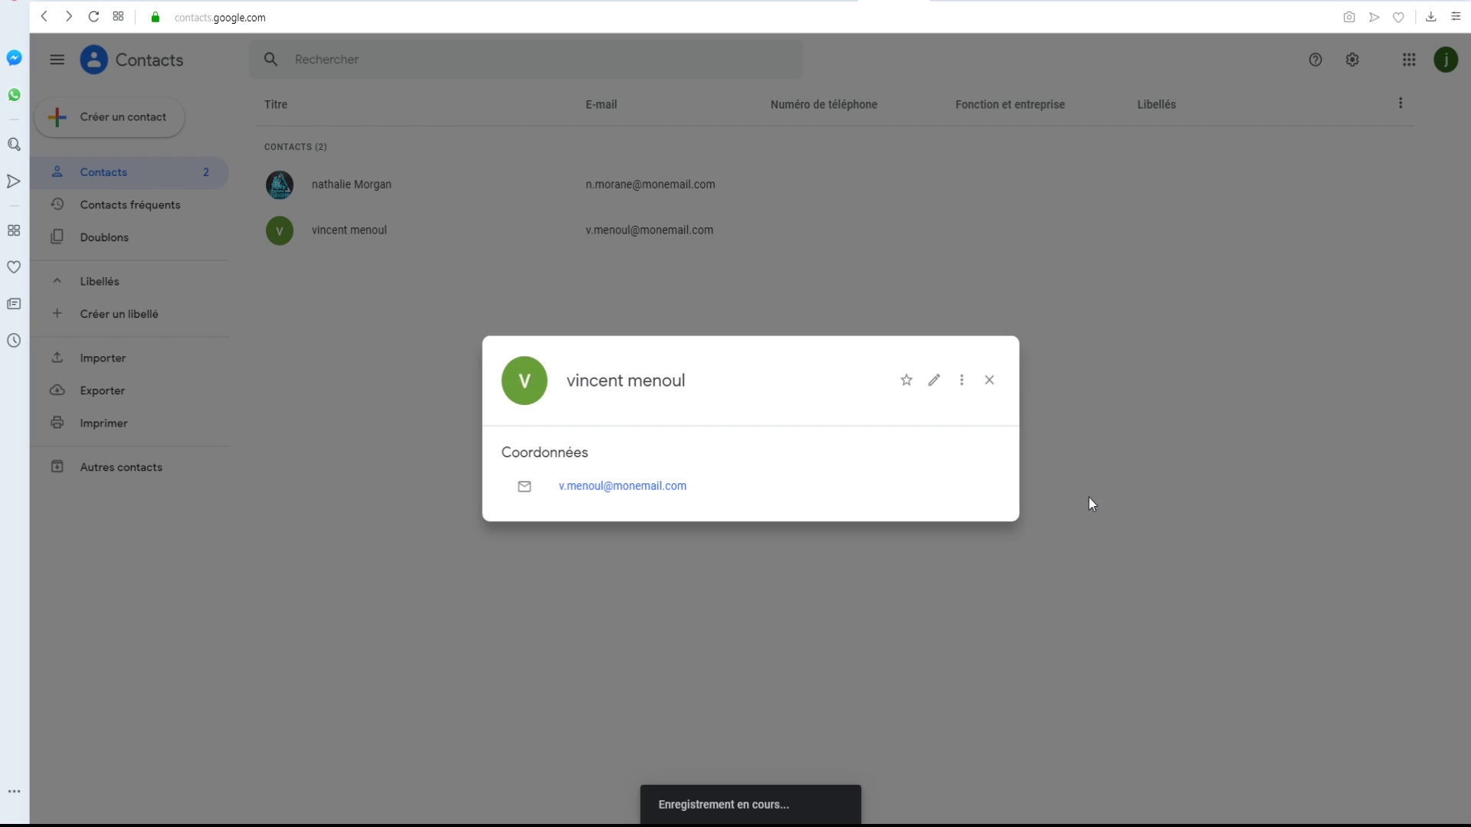
left_click(989, 381)
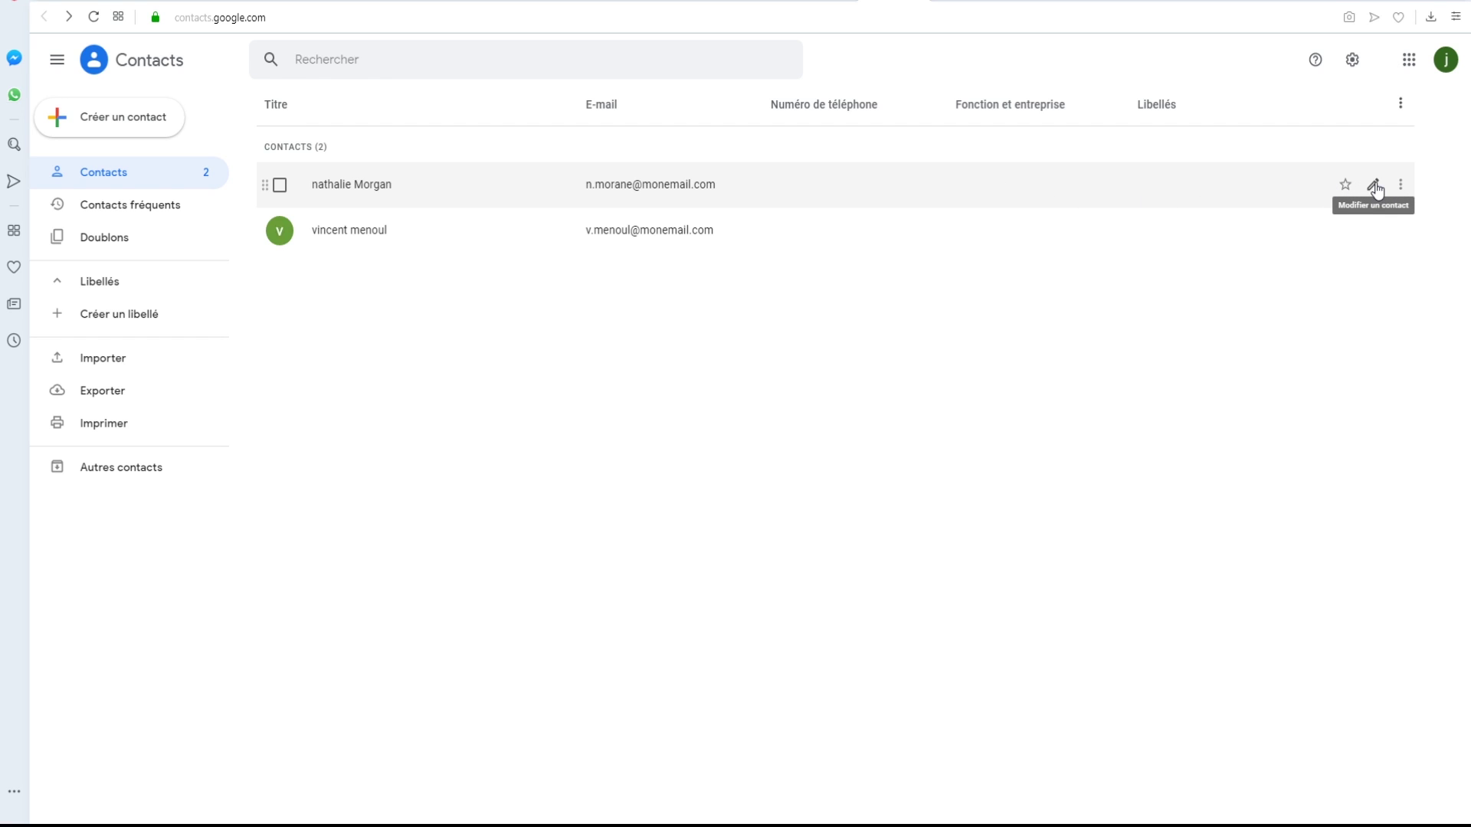
left_click(1374, 186)
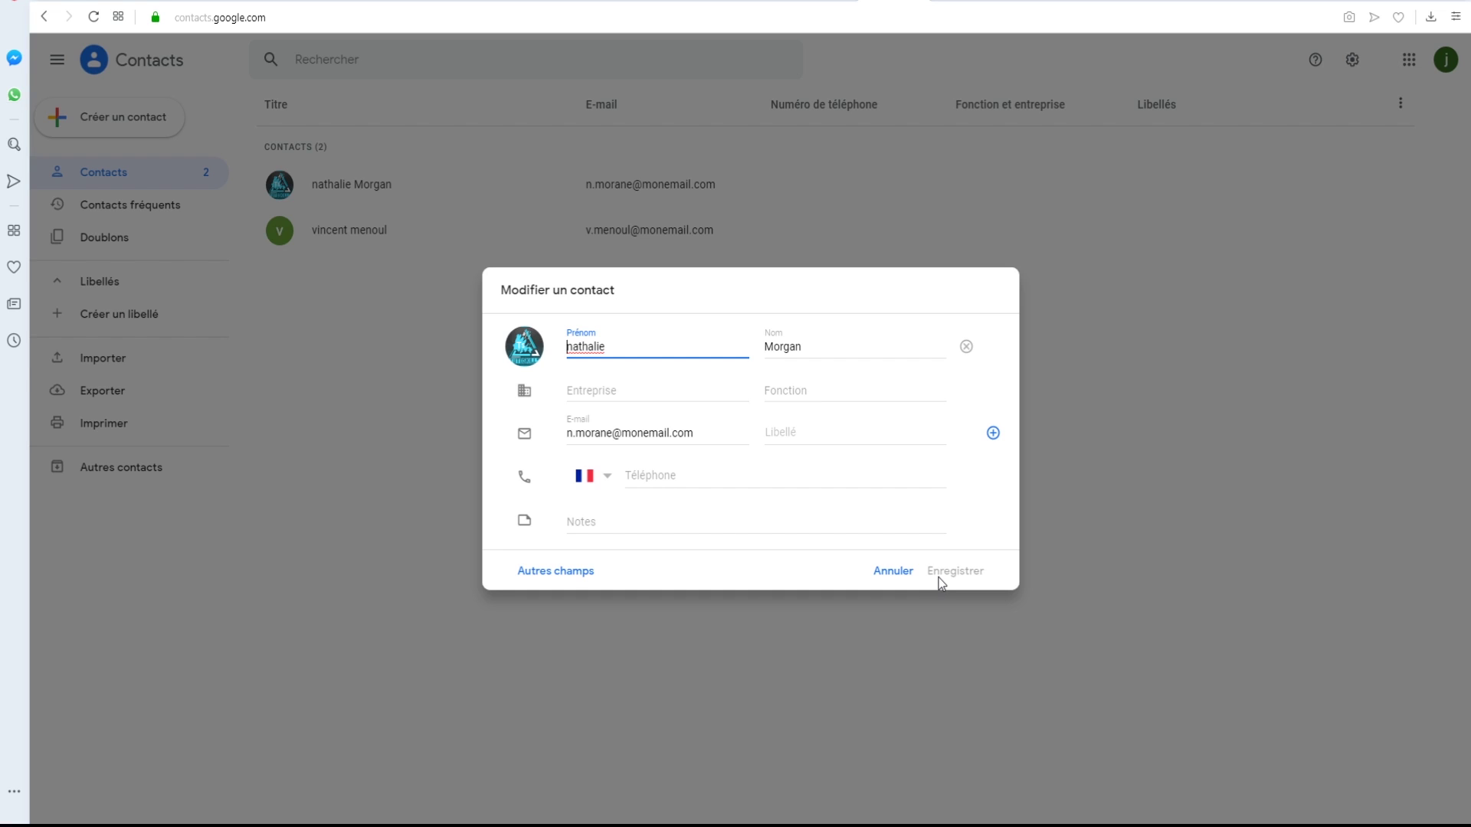
left_click(892, 573)
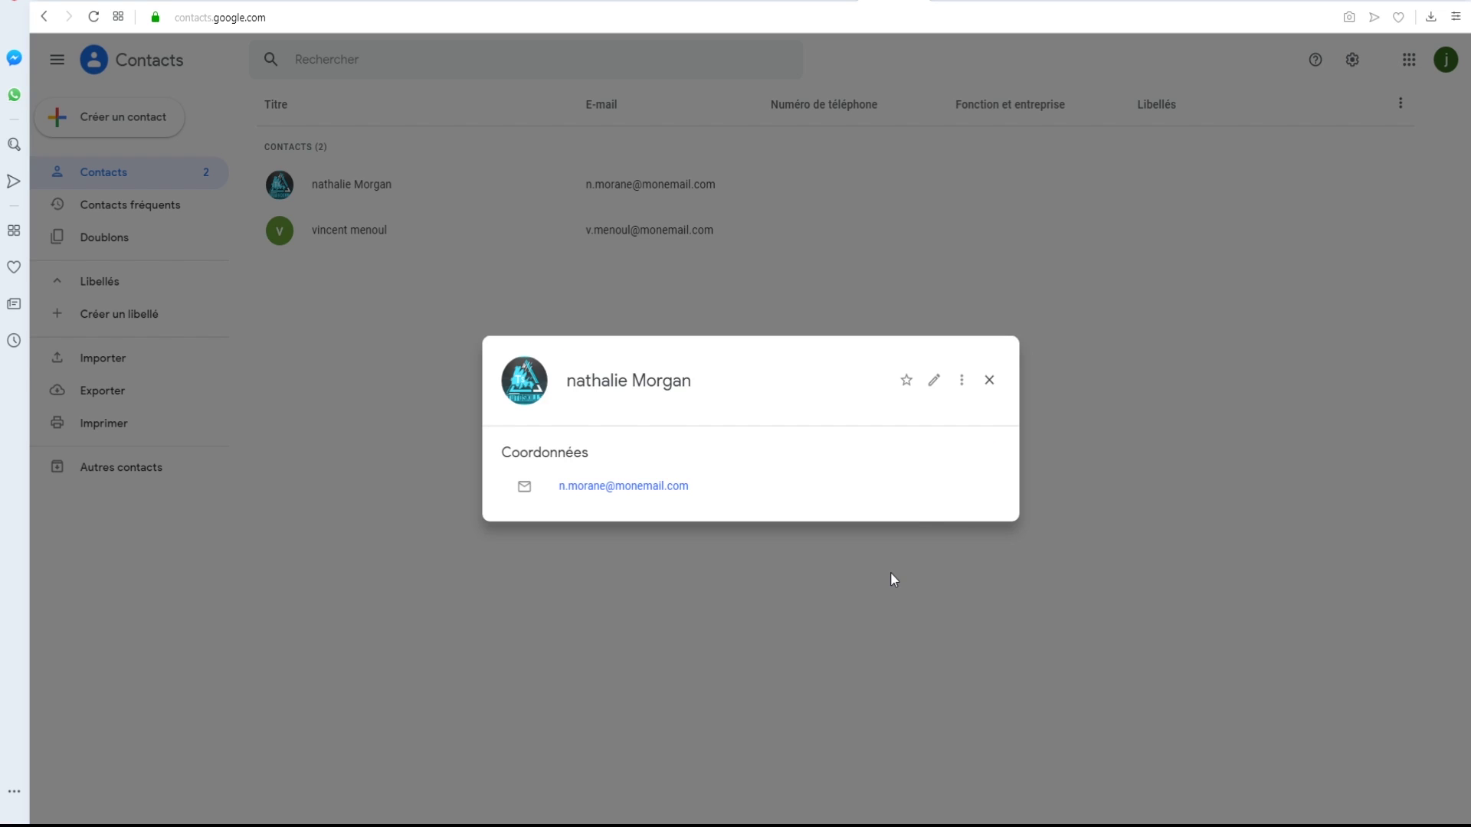
left_click(991, 382)
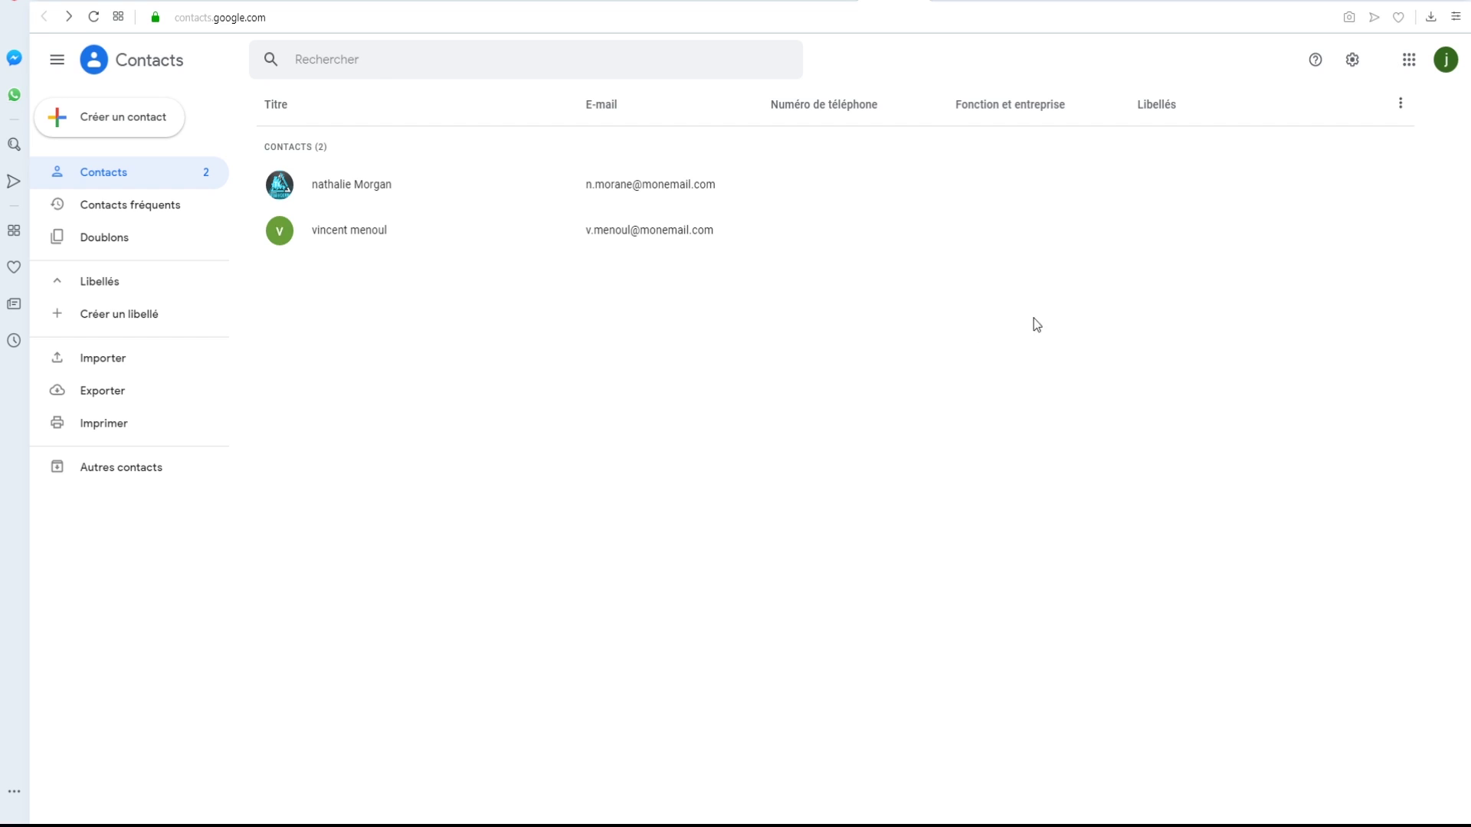
- Return to Gmail and open the Comptes et importation settings tab
left_click(1407, 61)
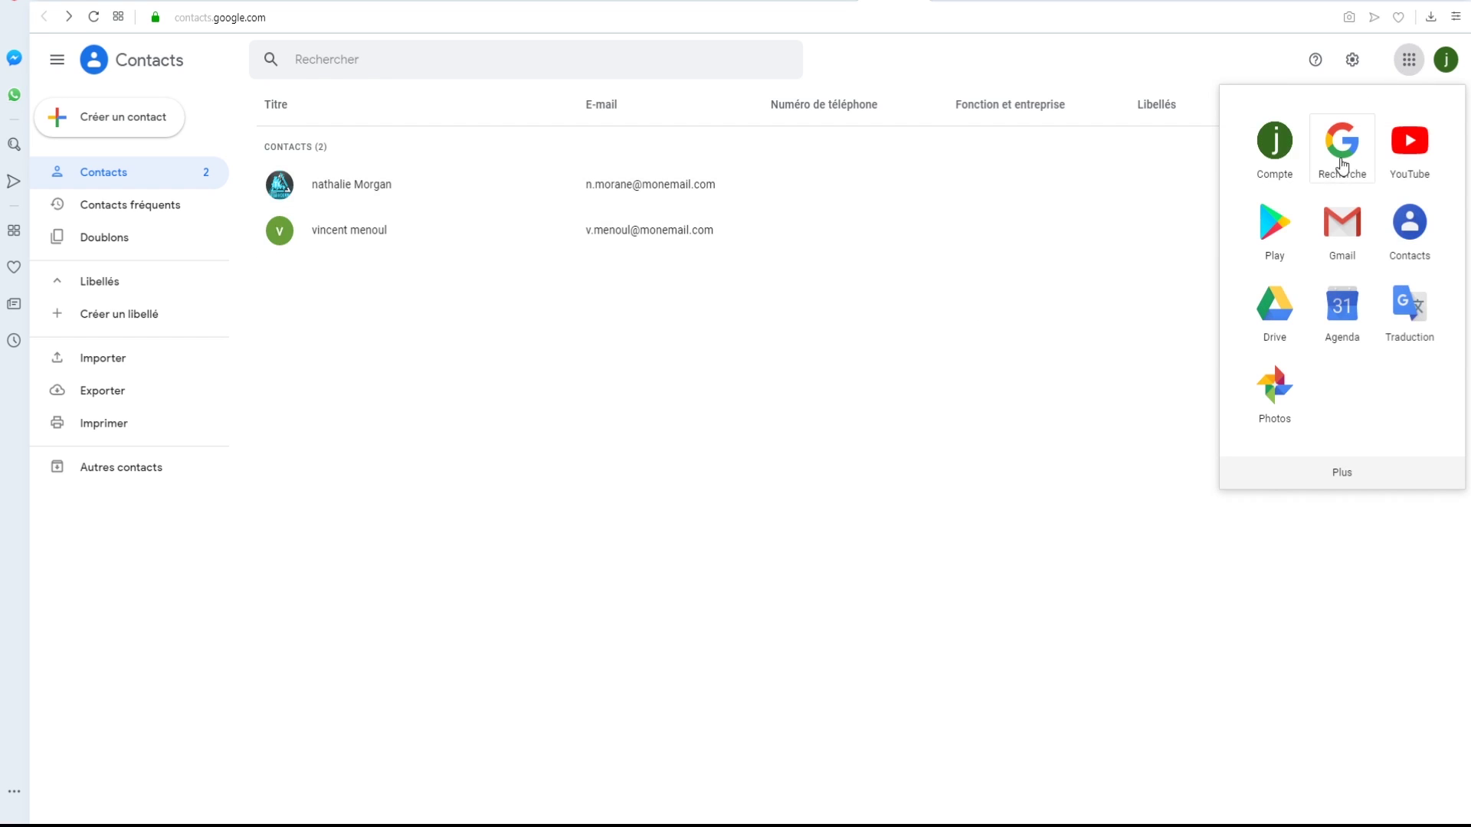
left_click(1336, 237)
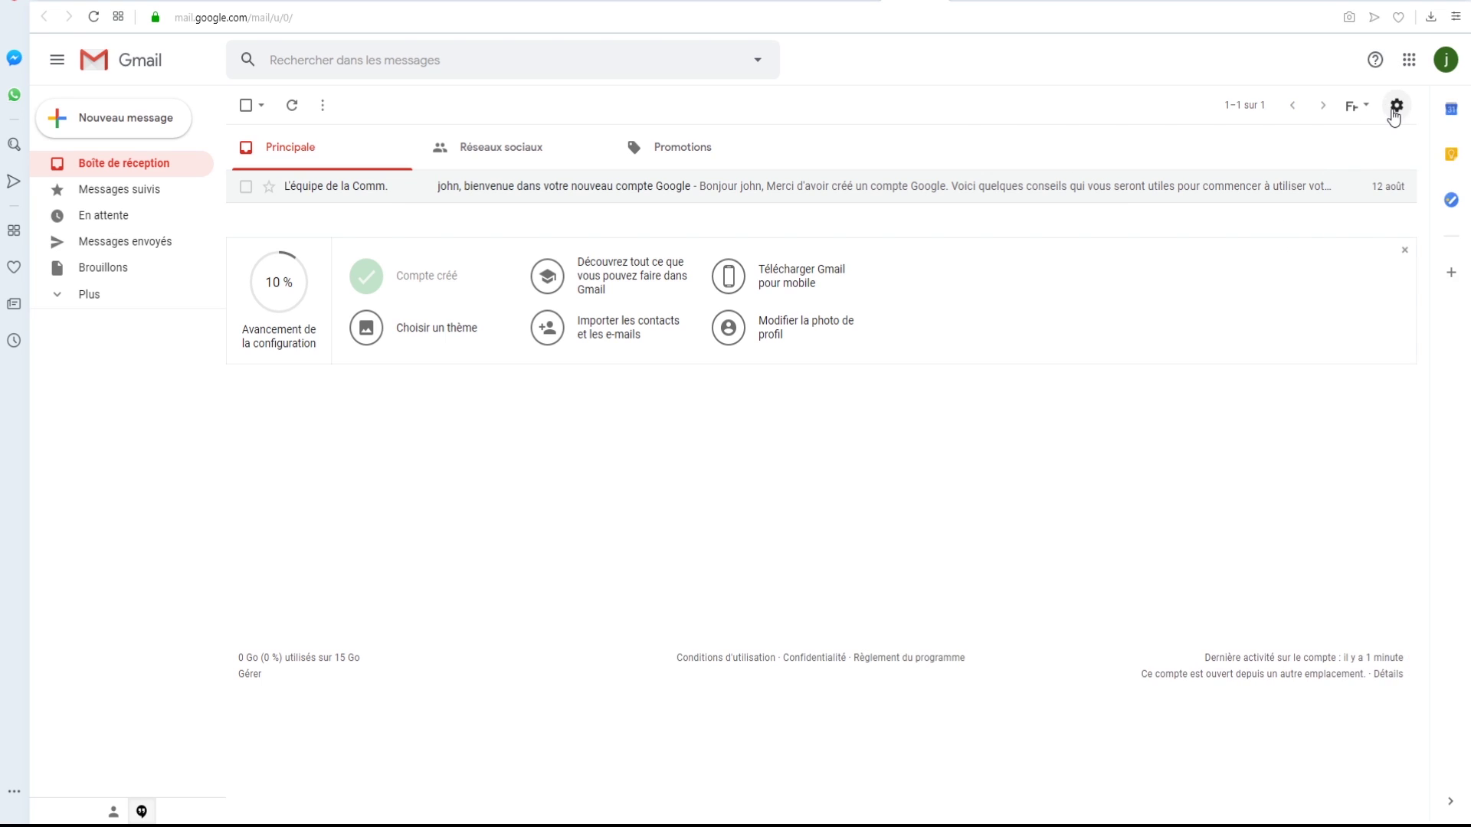
left_click(1395, 108)
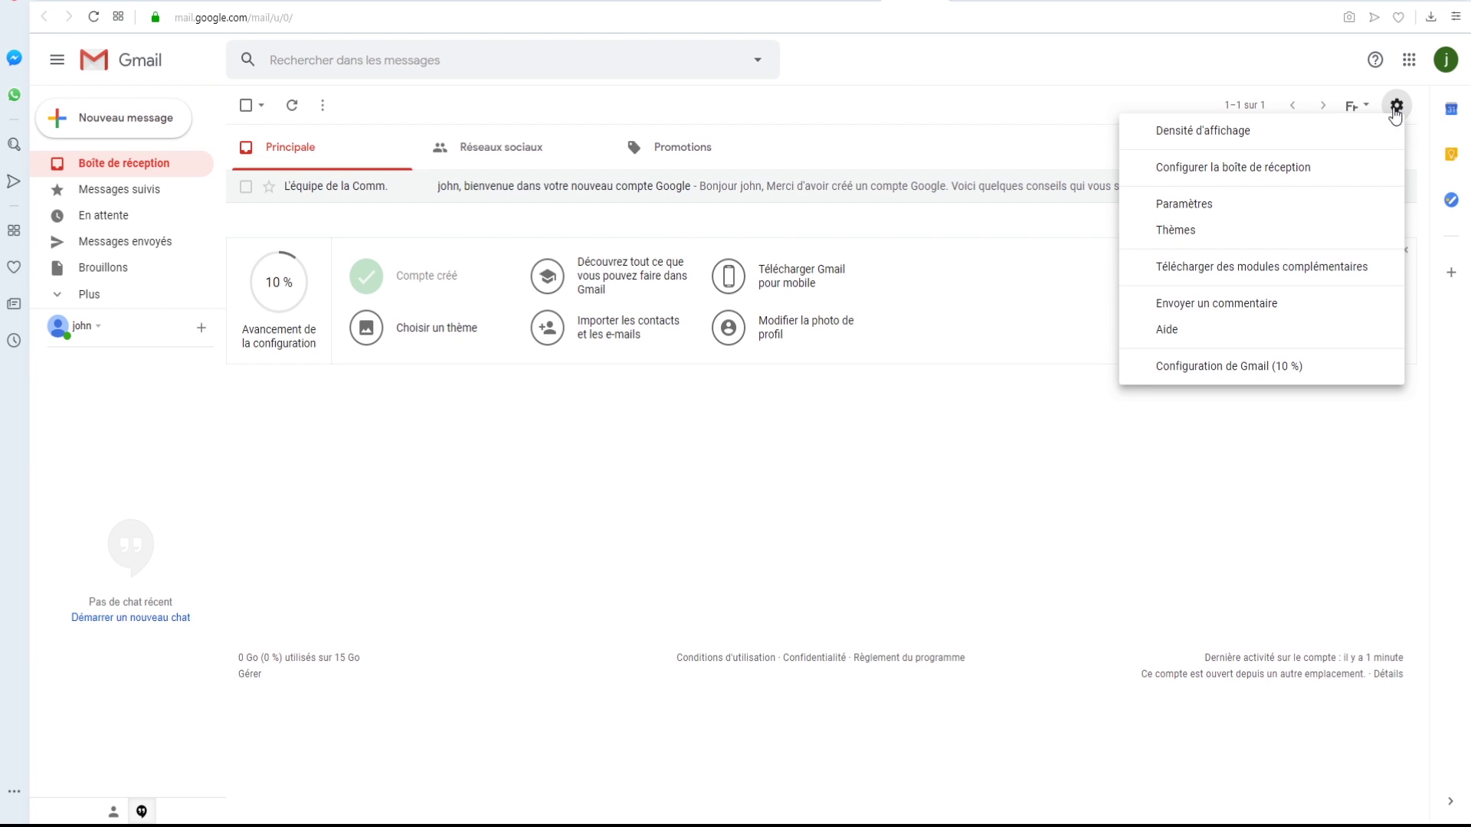
left_click(1177, 207)
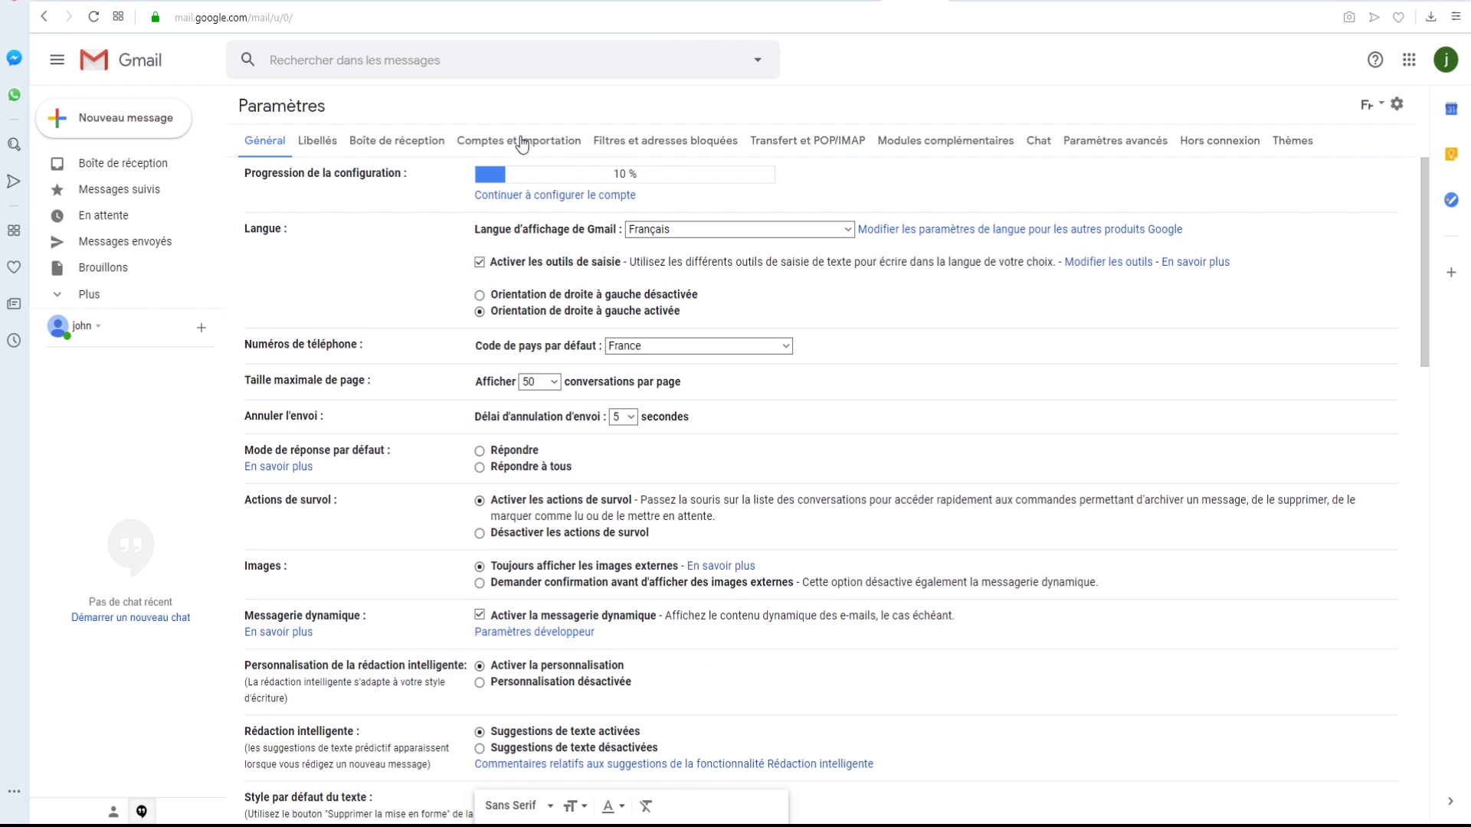
left_click(522, 147)
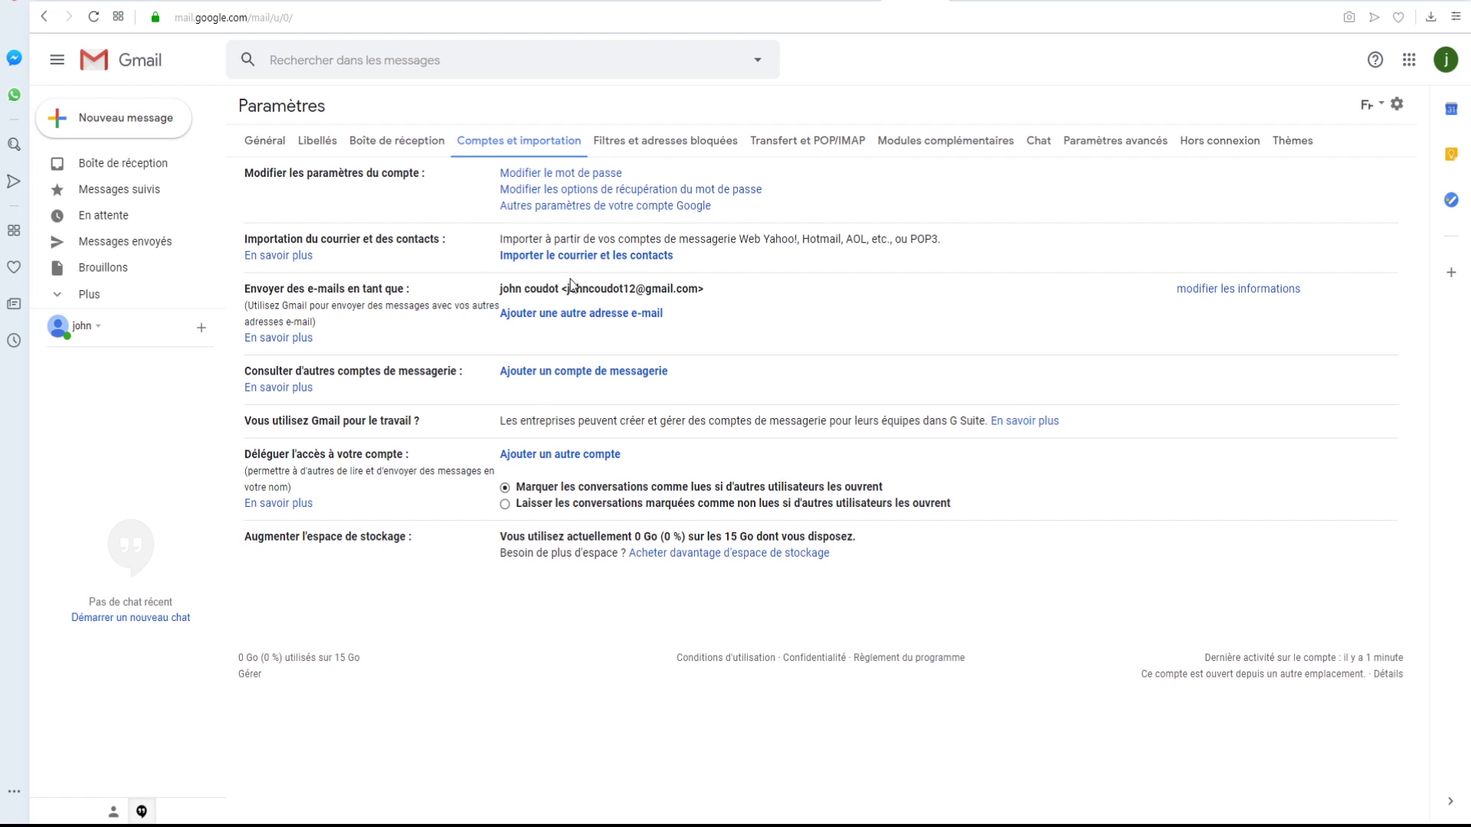
- Open and dismiss the mail-and-contacts import dialog, then start a blank Nouveau message
left_click(563, 258)
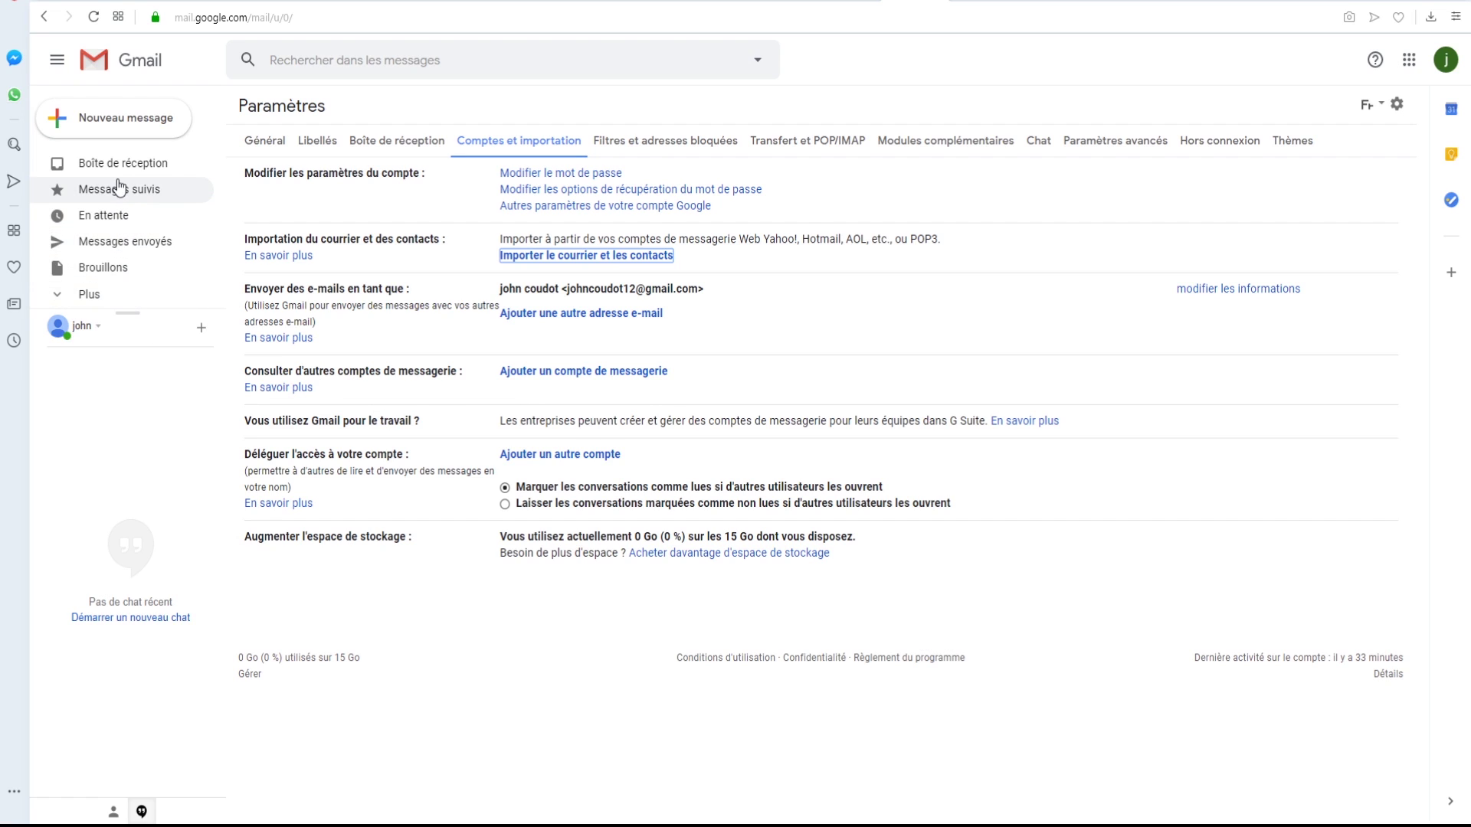
left_click(110, 130)
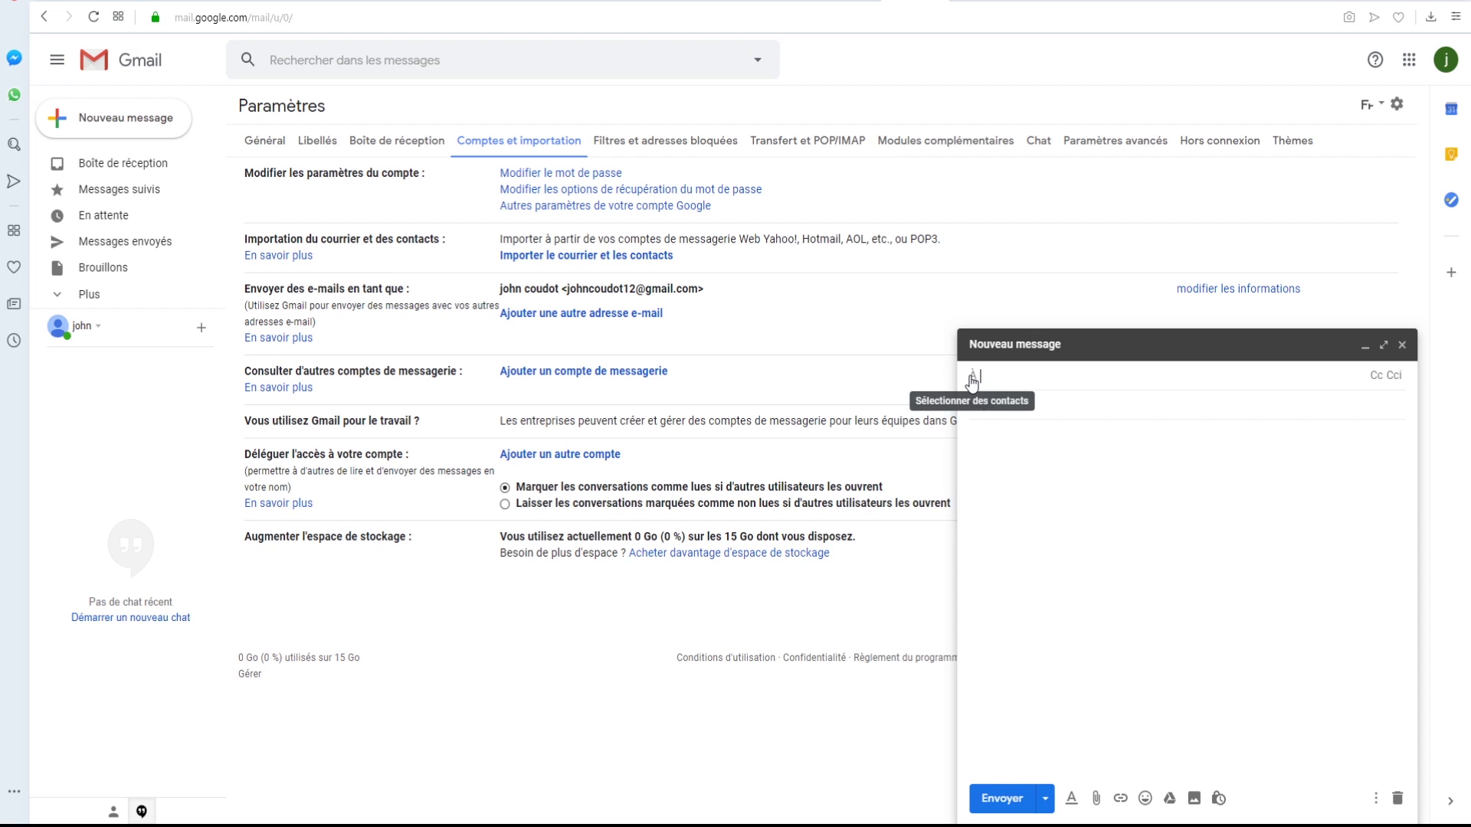
- Insert the first saved contact as the draft's recipient from Sélectionner des contacts
left_click(972, 379)
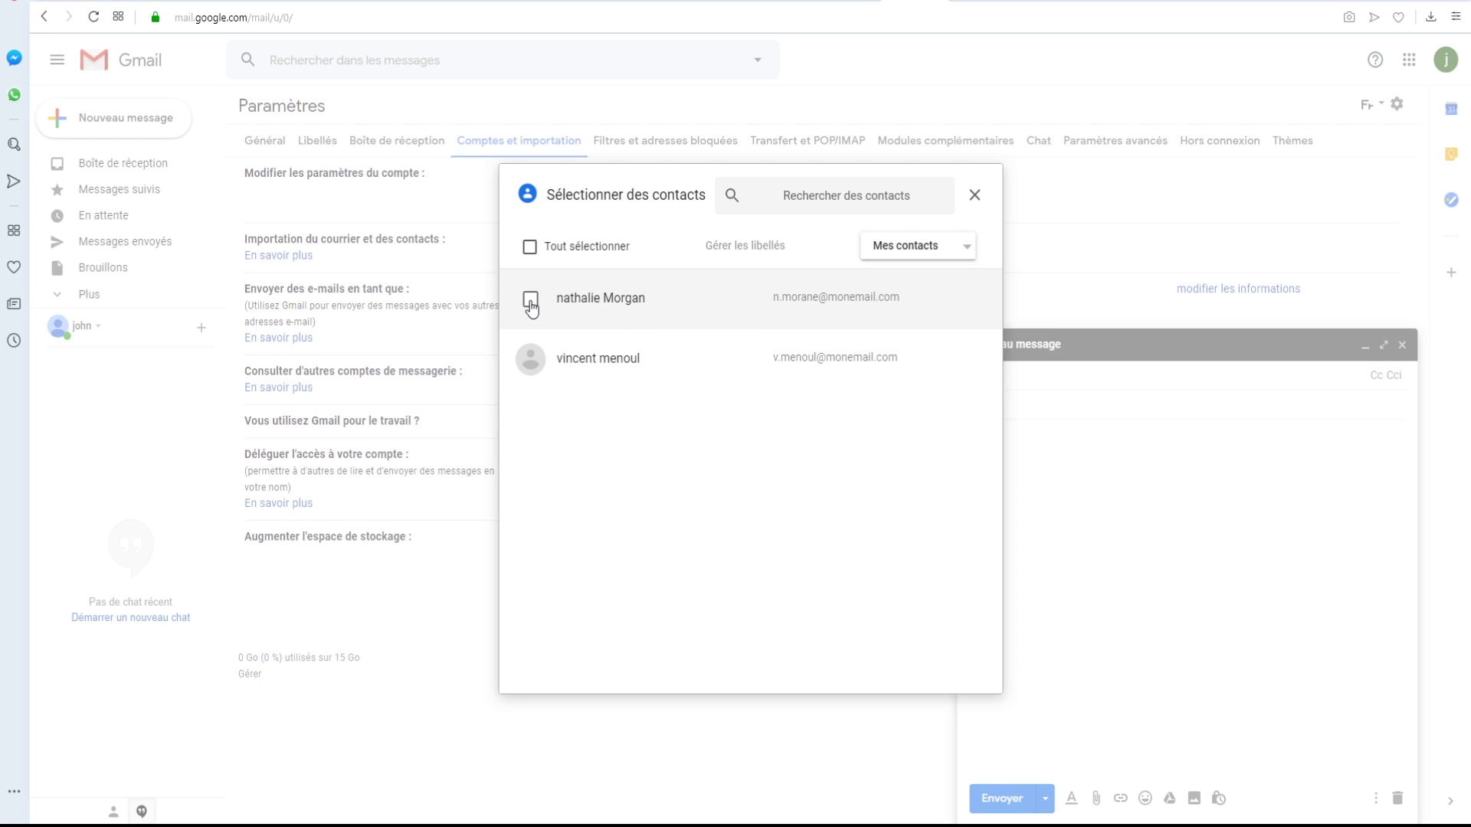
left_click(526, 301)
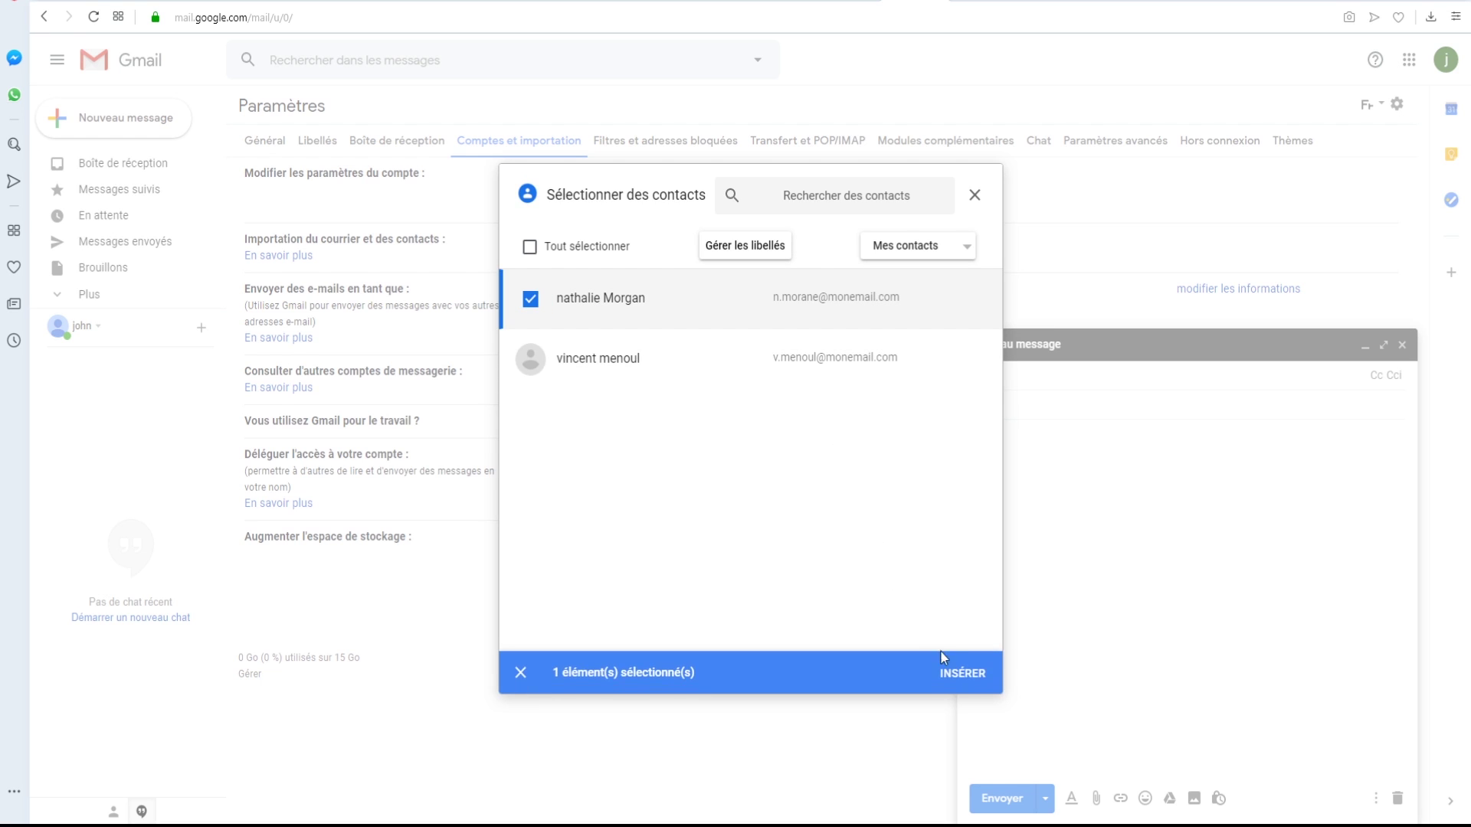
left_click(957, 682)
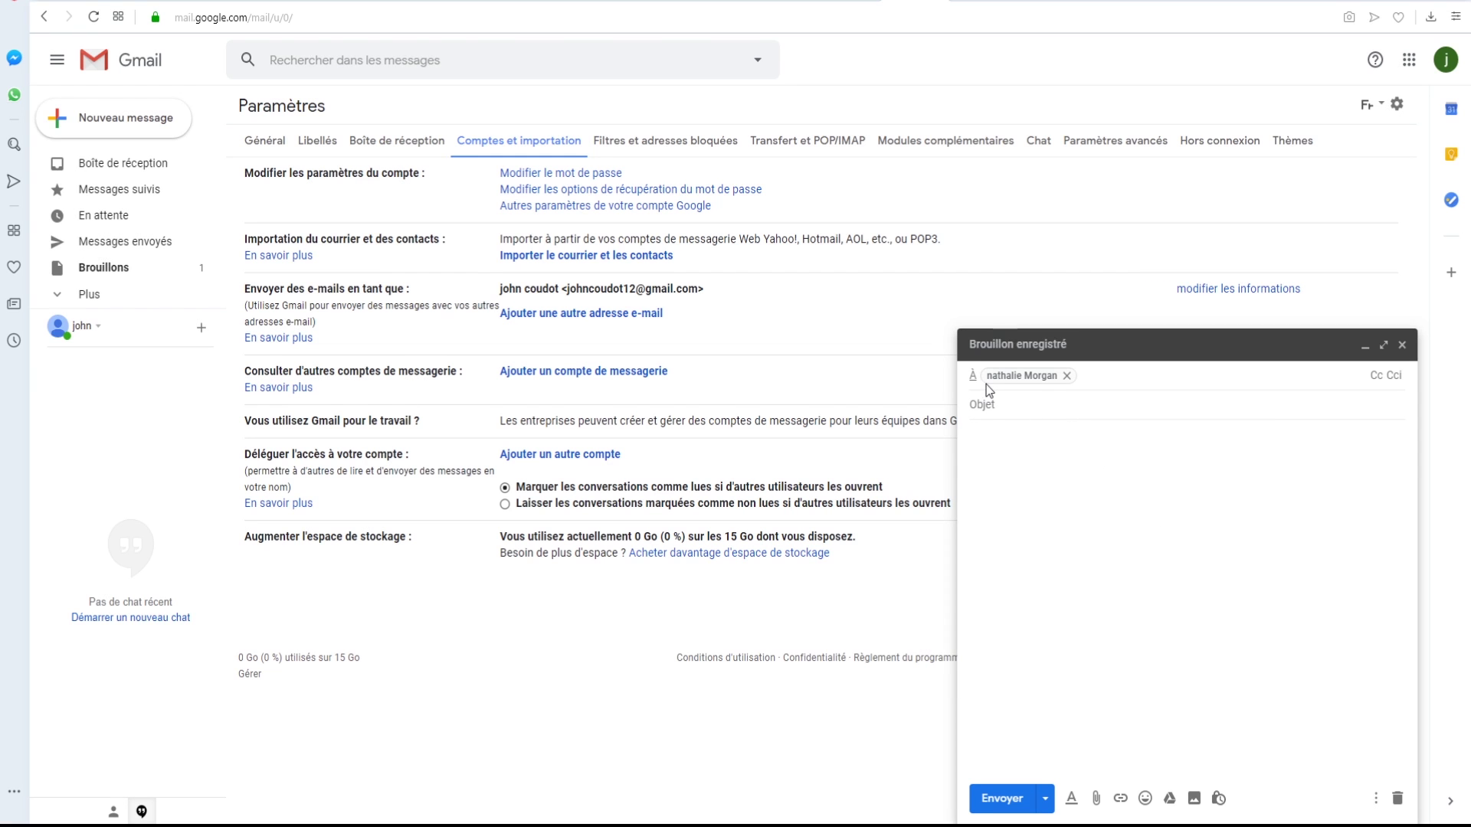
mouse_move(1019, 376)
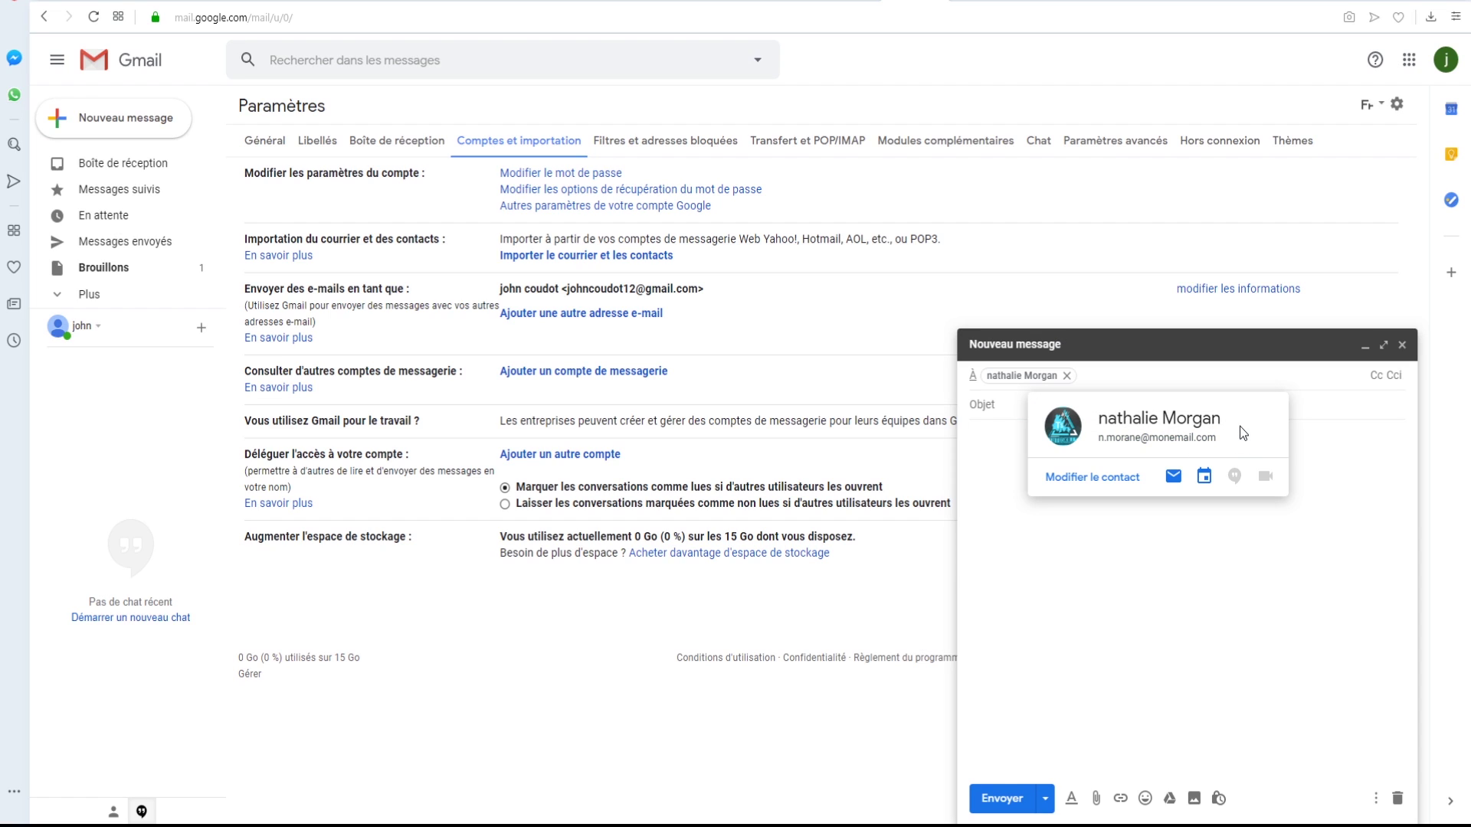
left_click(1020, 440)
left_click(1012, 404)
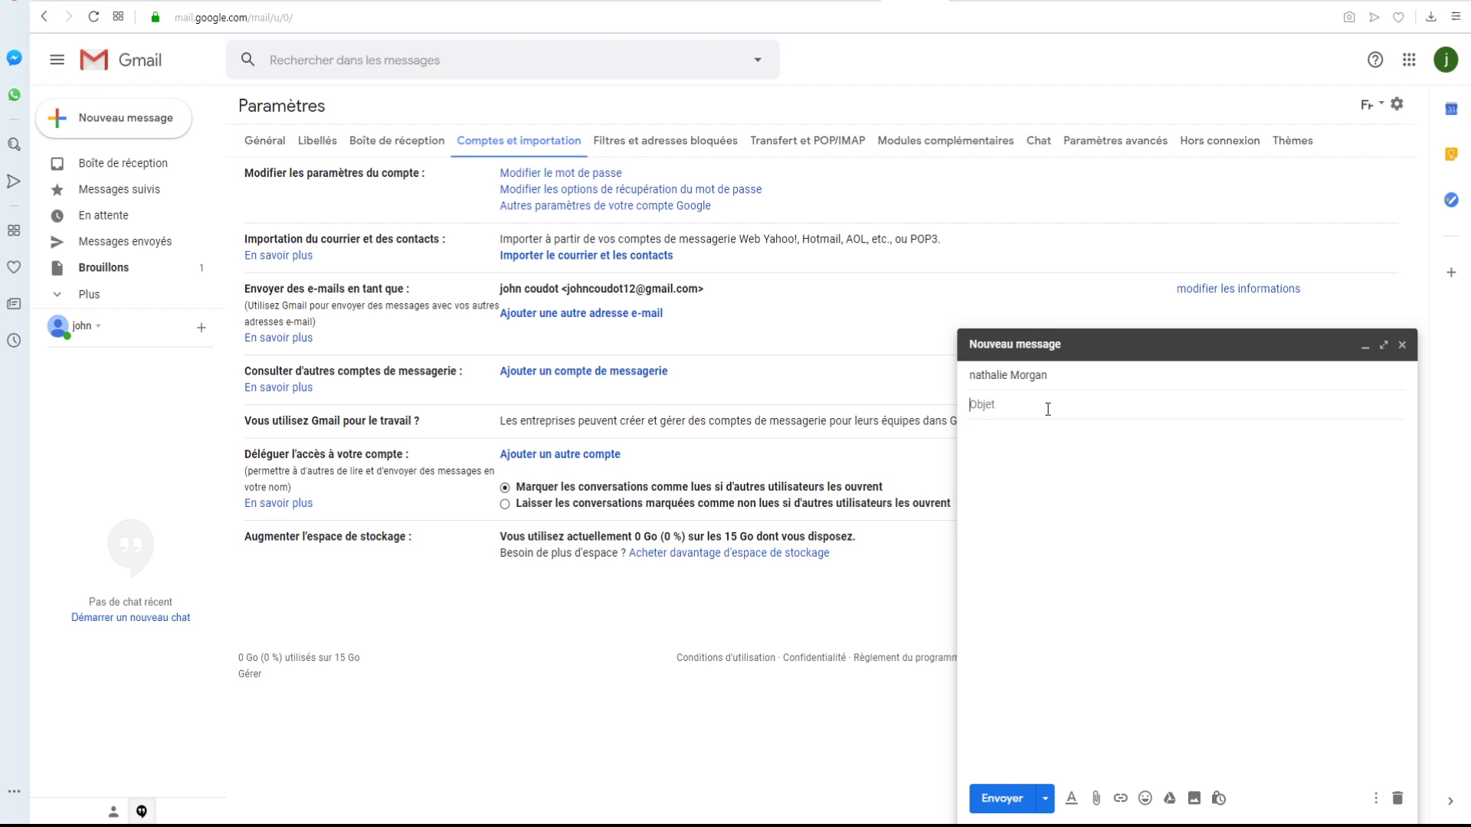
- Give the draft the subject 'ceci est un test' and body 'un grand texte', then bring up the attachment picker
type("ceci tet un test")
left_click(1076, 497)
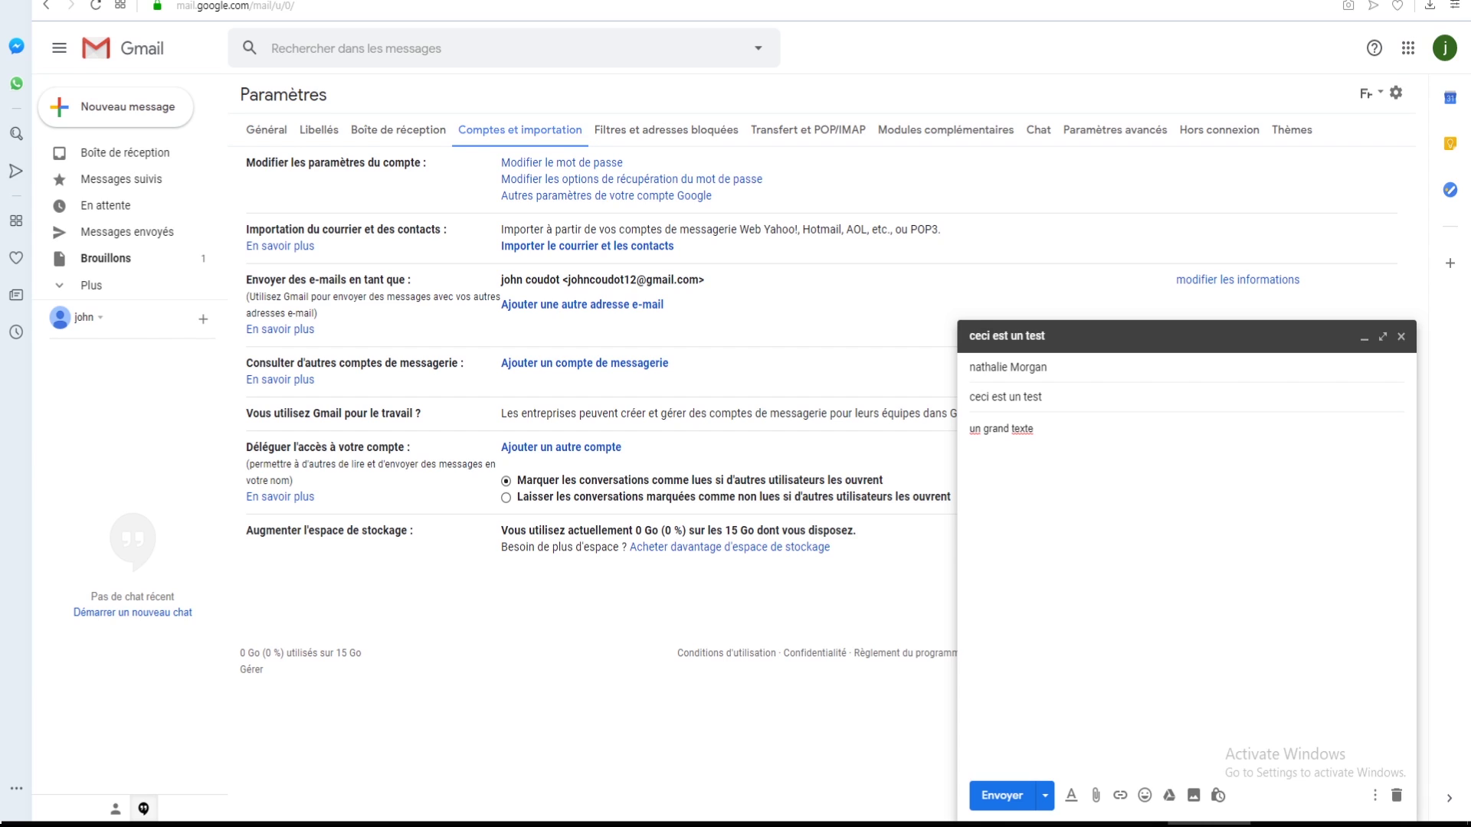
left_click(1096, 798)
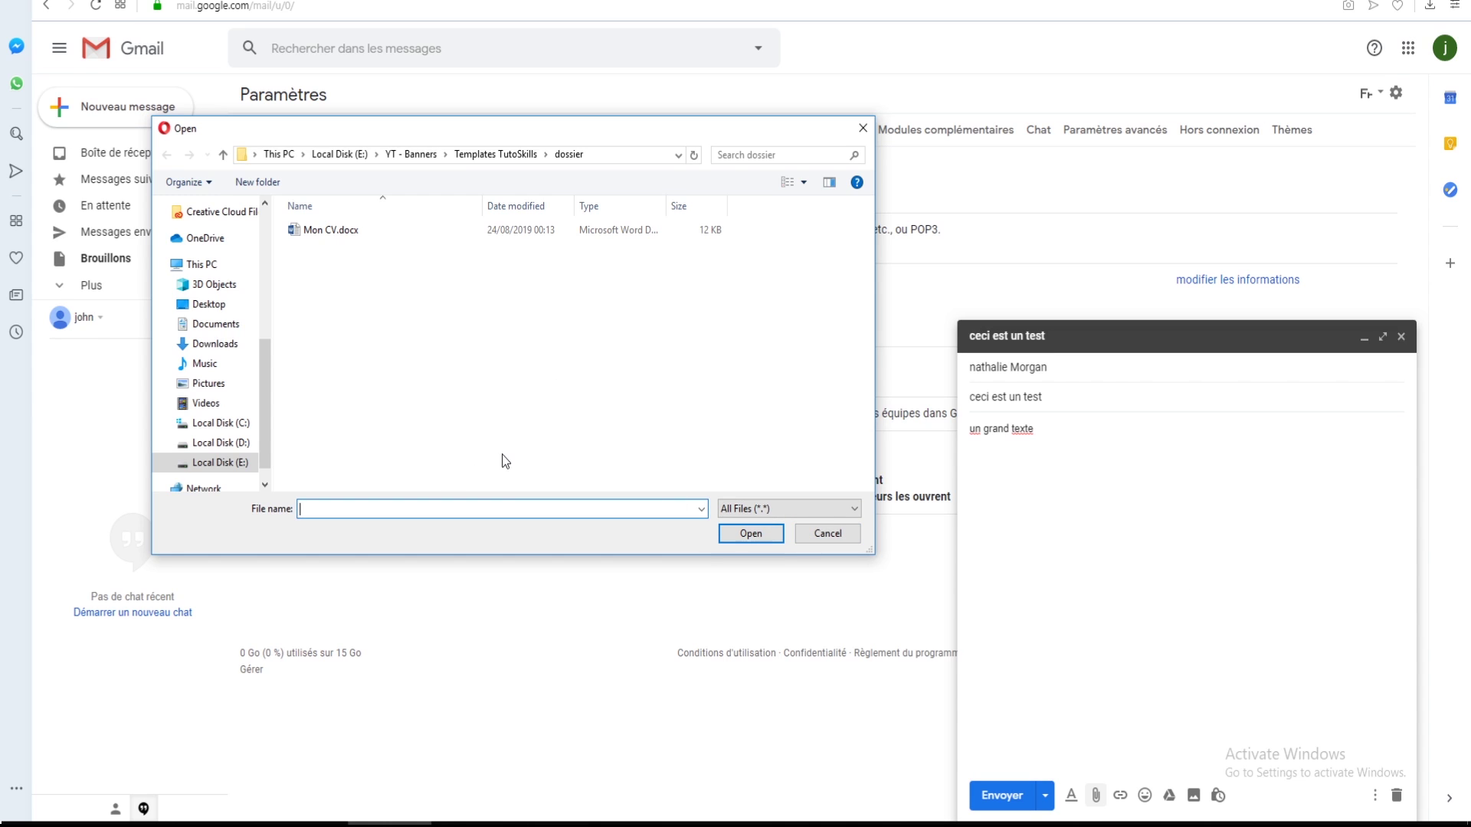
- Pick Mon CV.docx in the Open dialog so it attaches to the draft
left_click(330, 231)
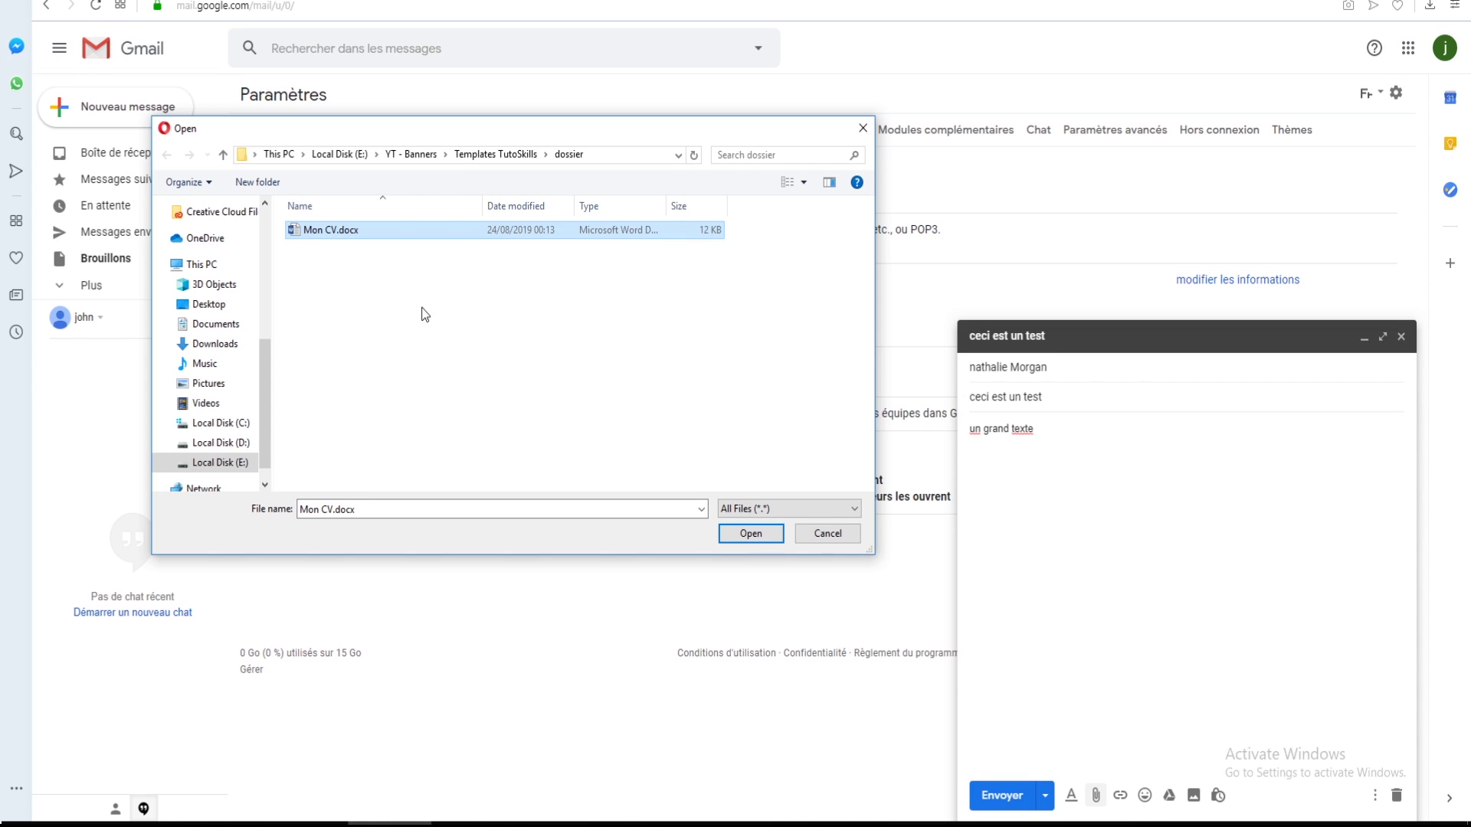
left_click(738, 534)
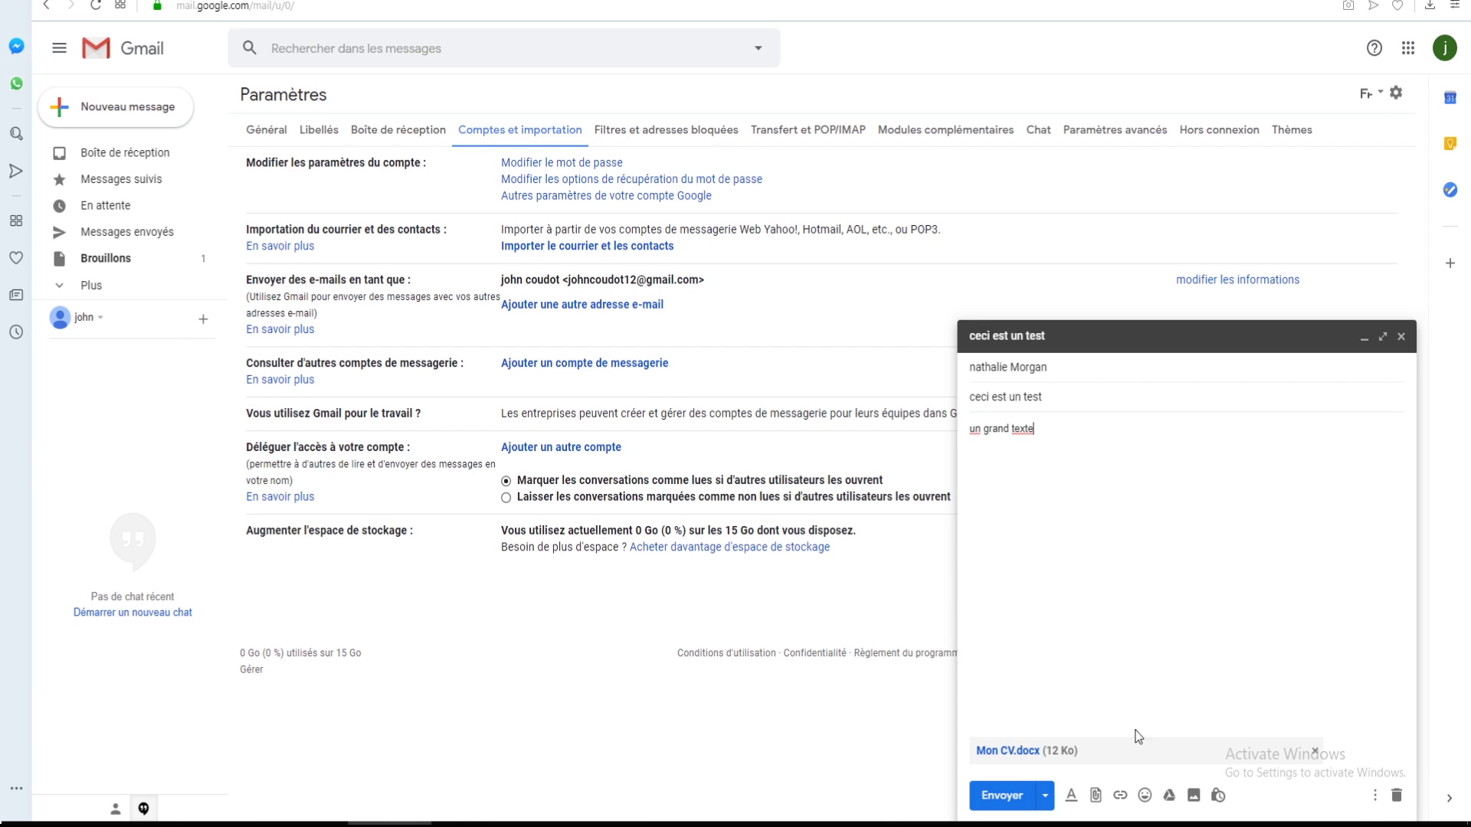
- Format the line 'un grand texte' as bold, italic, underlined, Très grande size and dark blue
left_click(1070, 796)
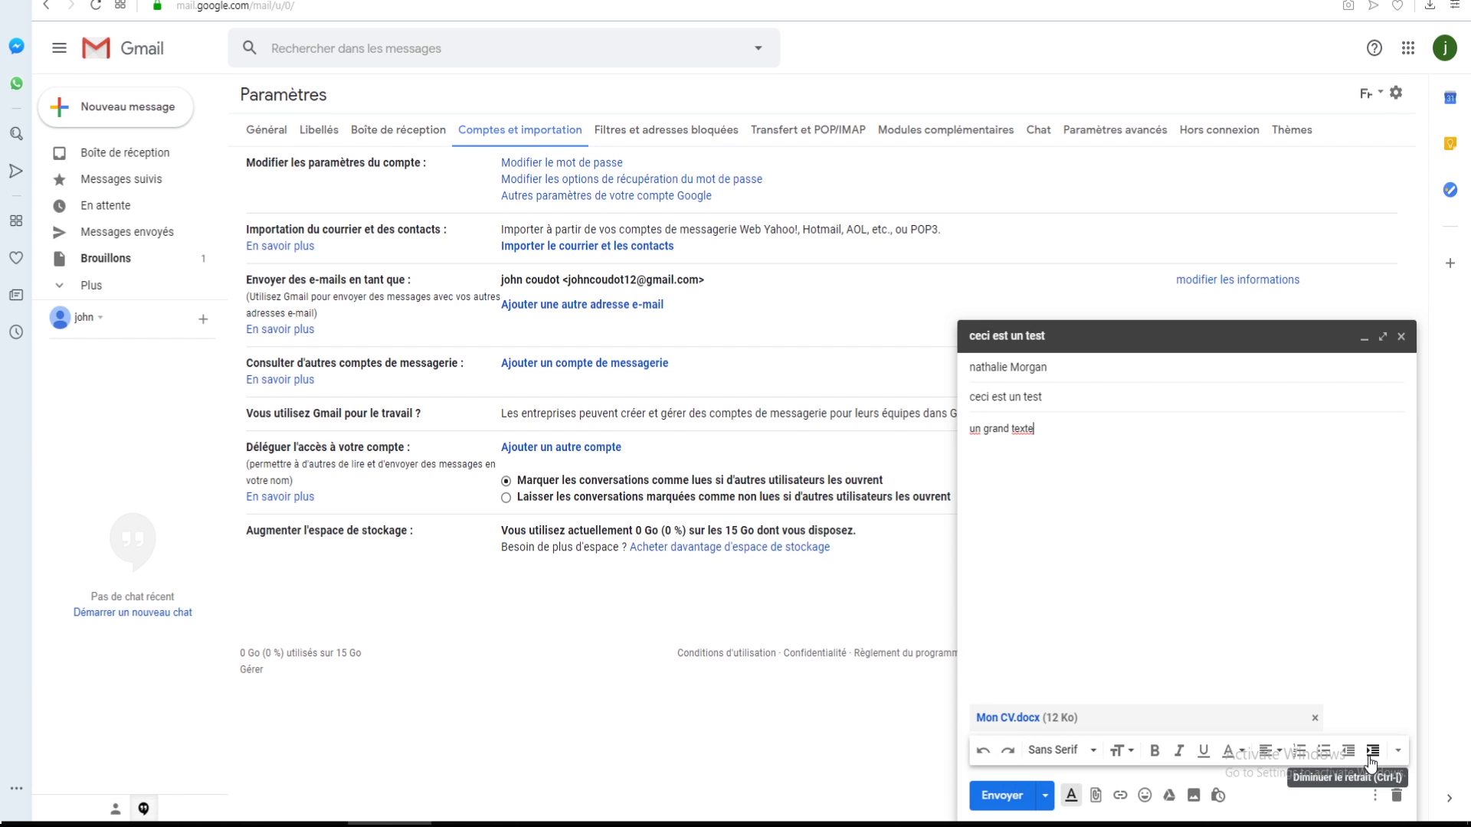
triple_click(1000, 433)
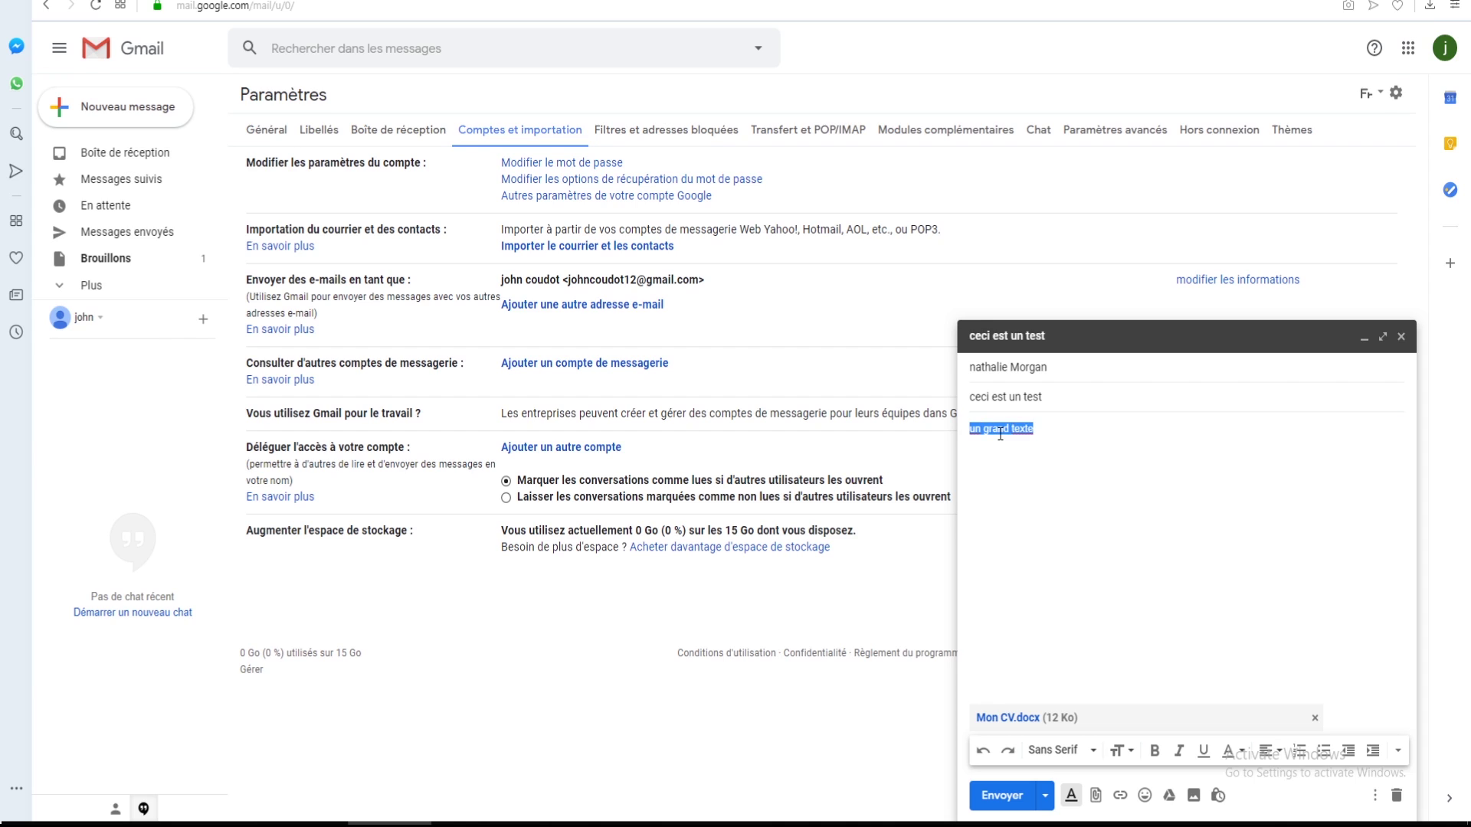
left_click(1154, 753)
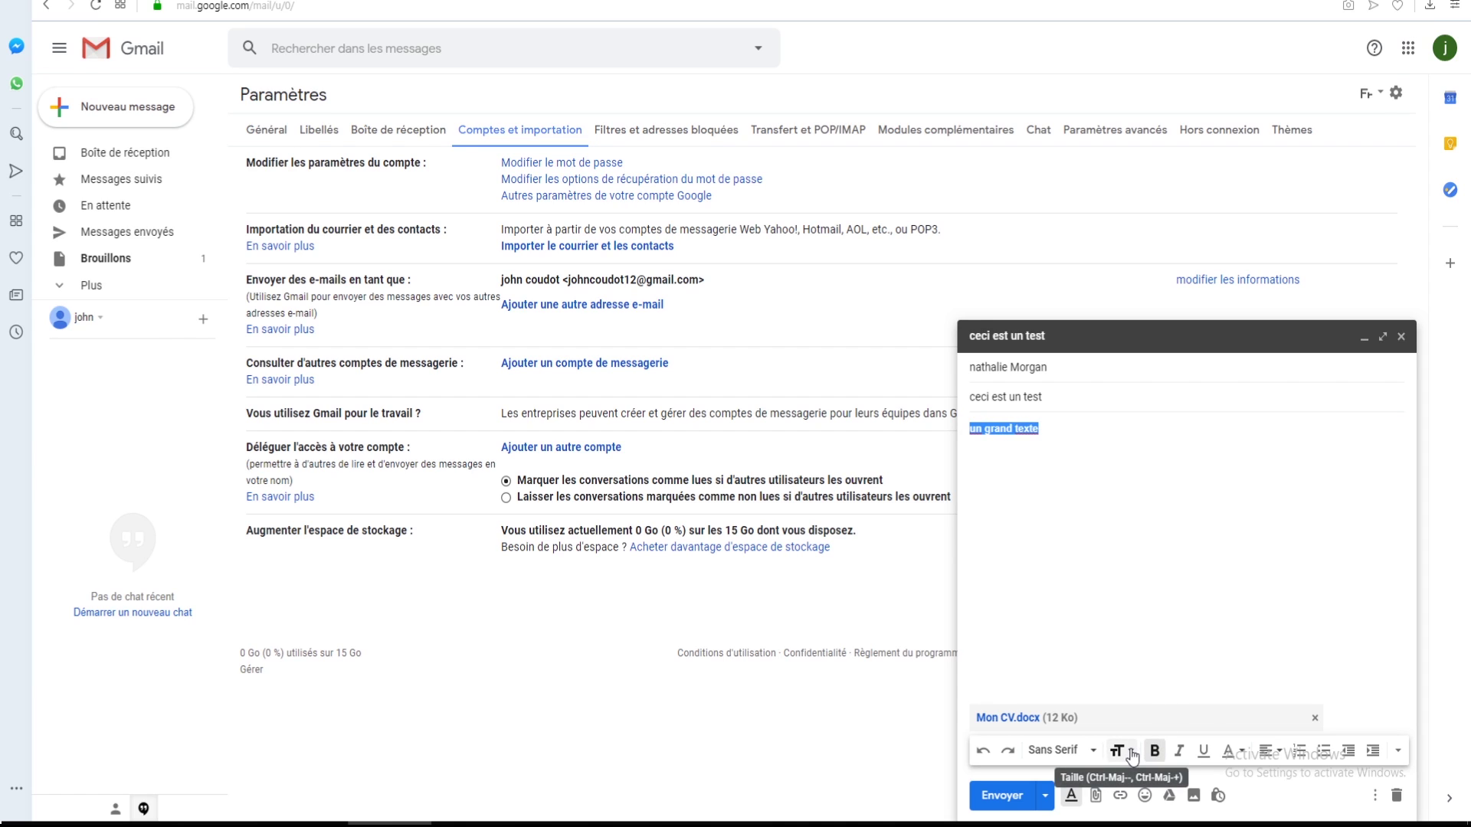
left_click(1130, 753)
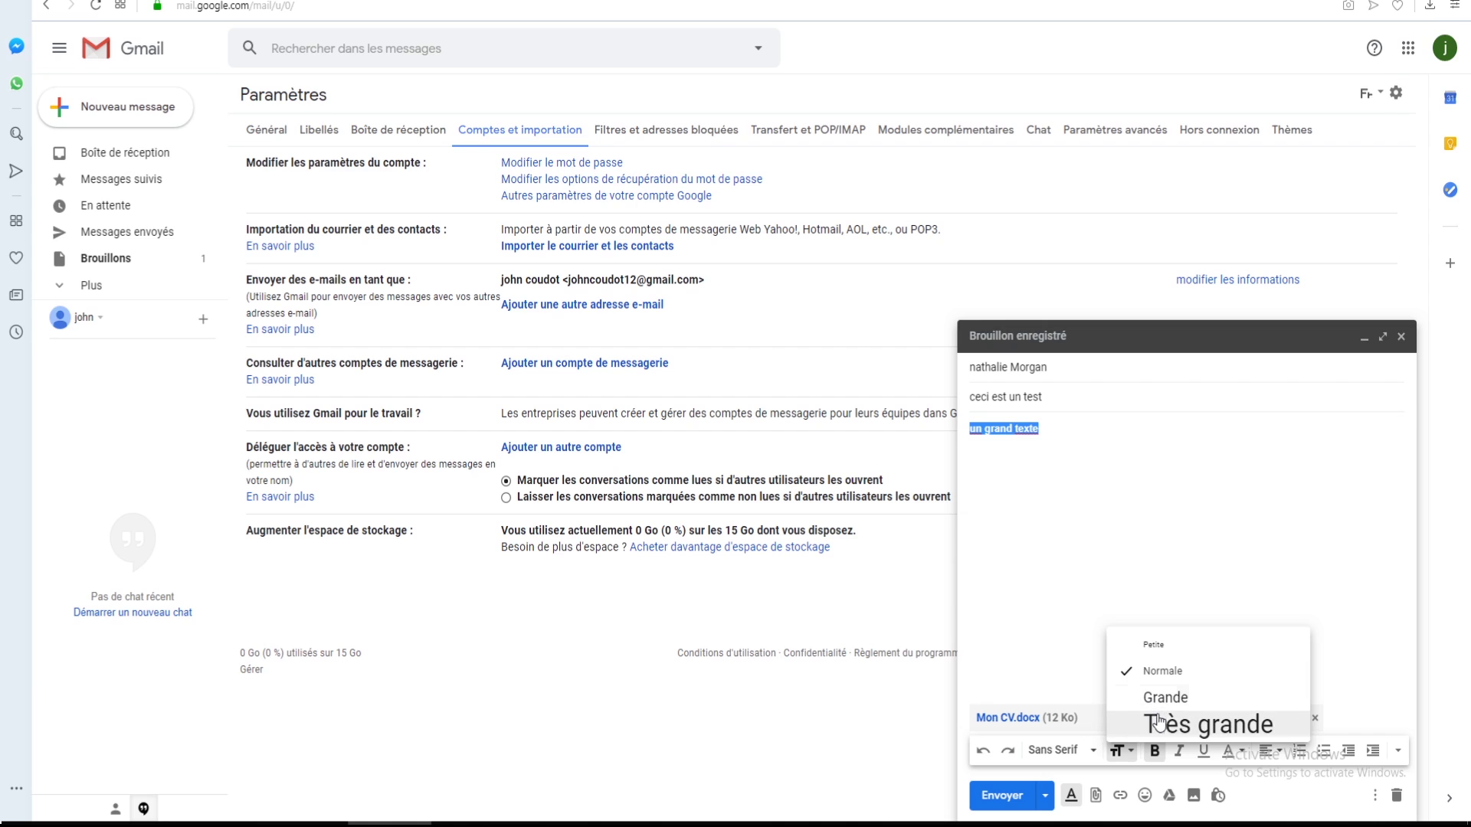
left_click(1160, 725)
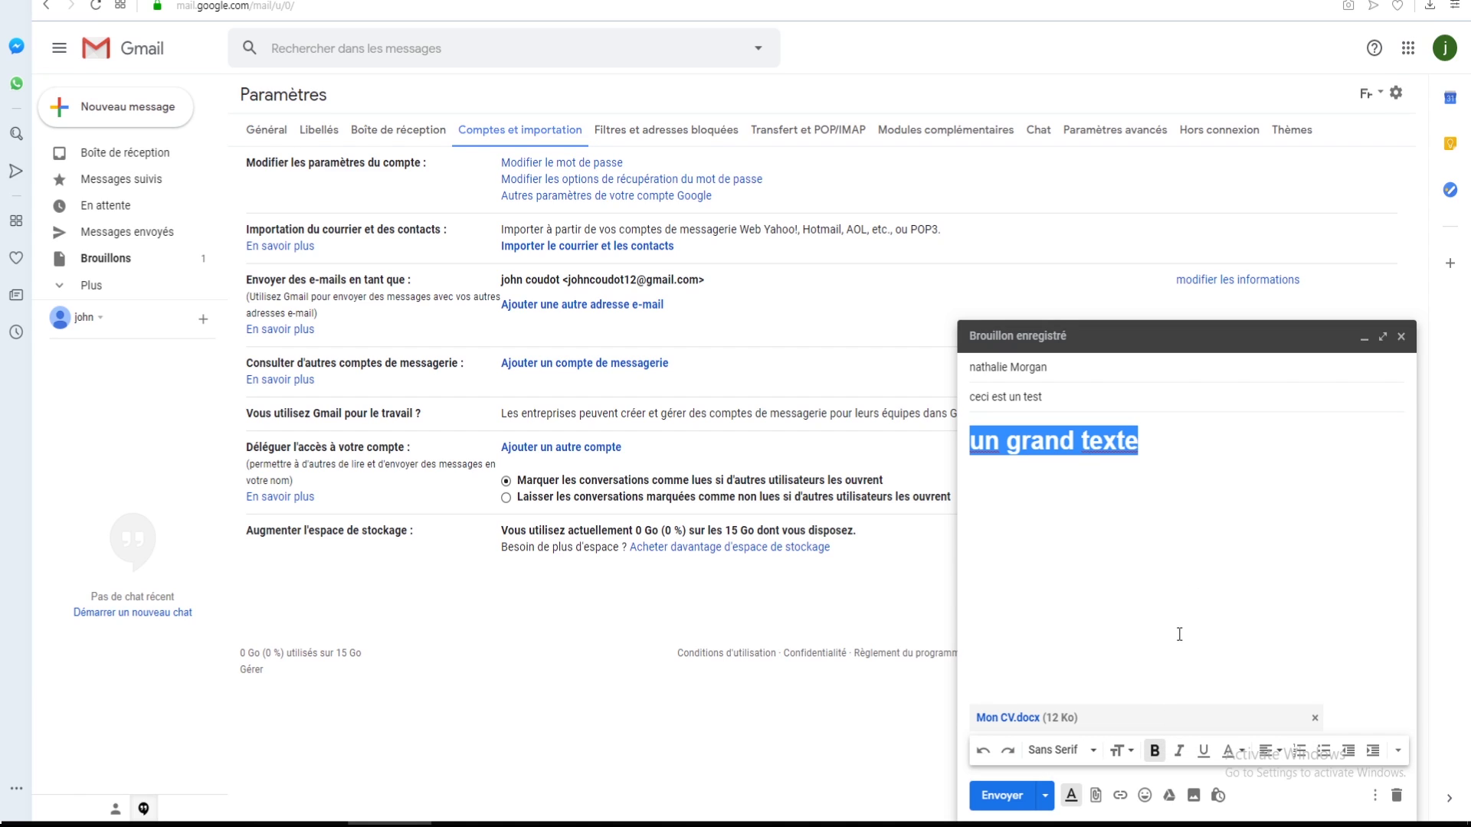
left_click(1179, 752)
left_click(1203, 753)
left_click(1232, 754)
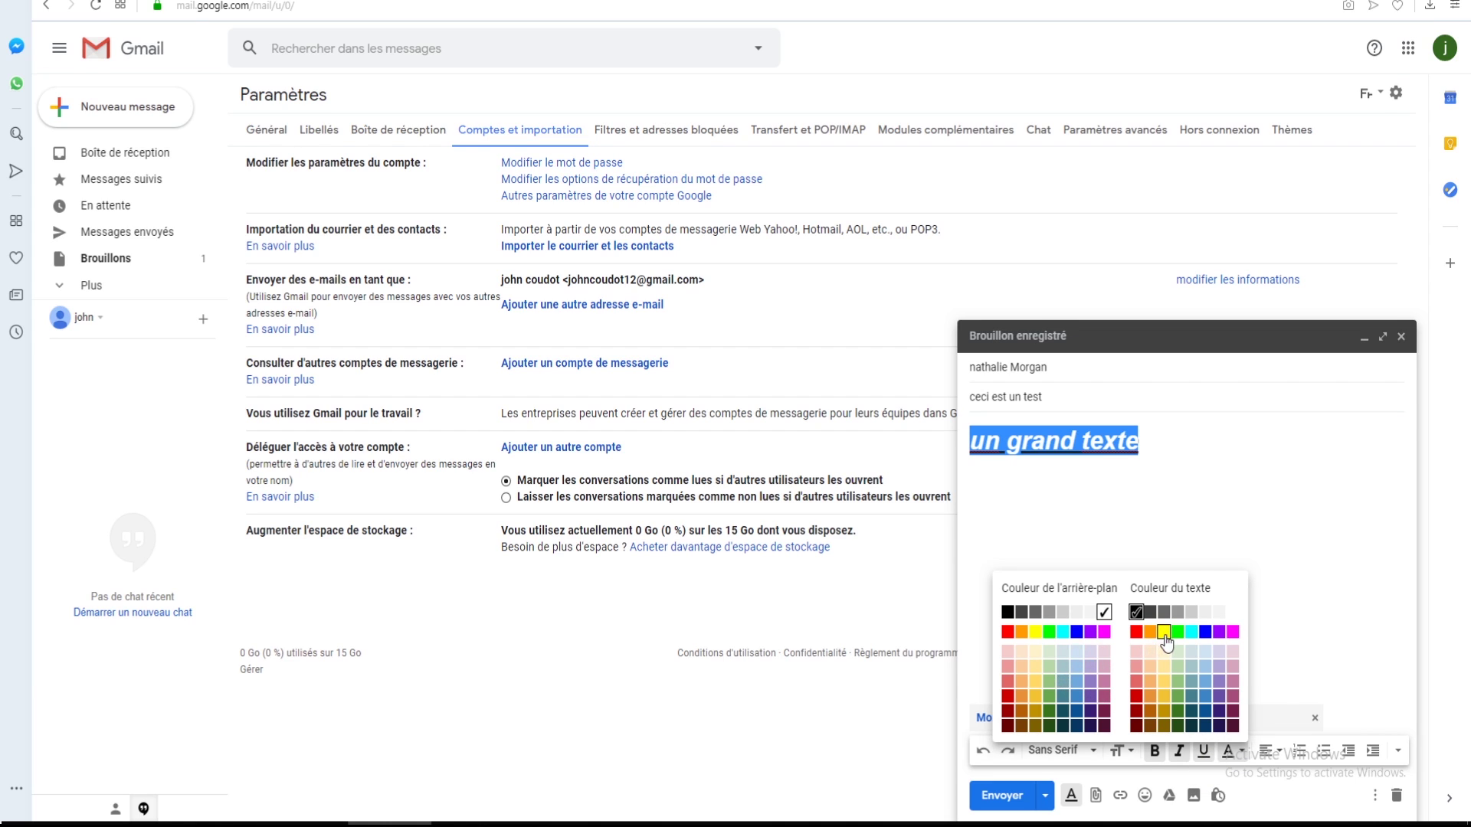
left_click(1206, 724)
left_click(1139, 497)
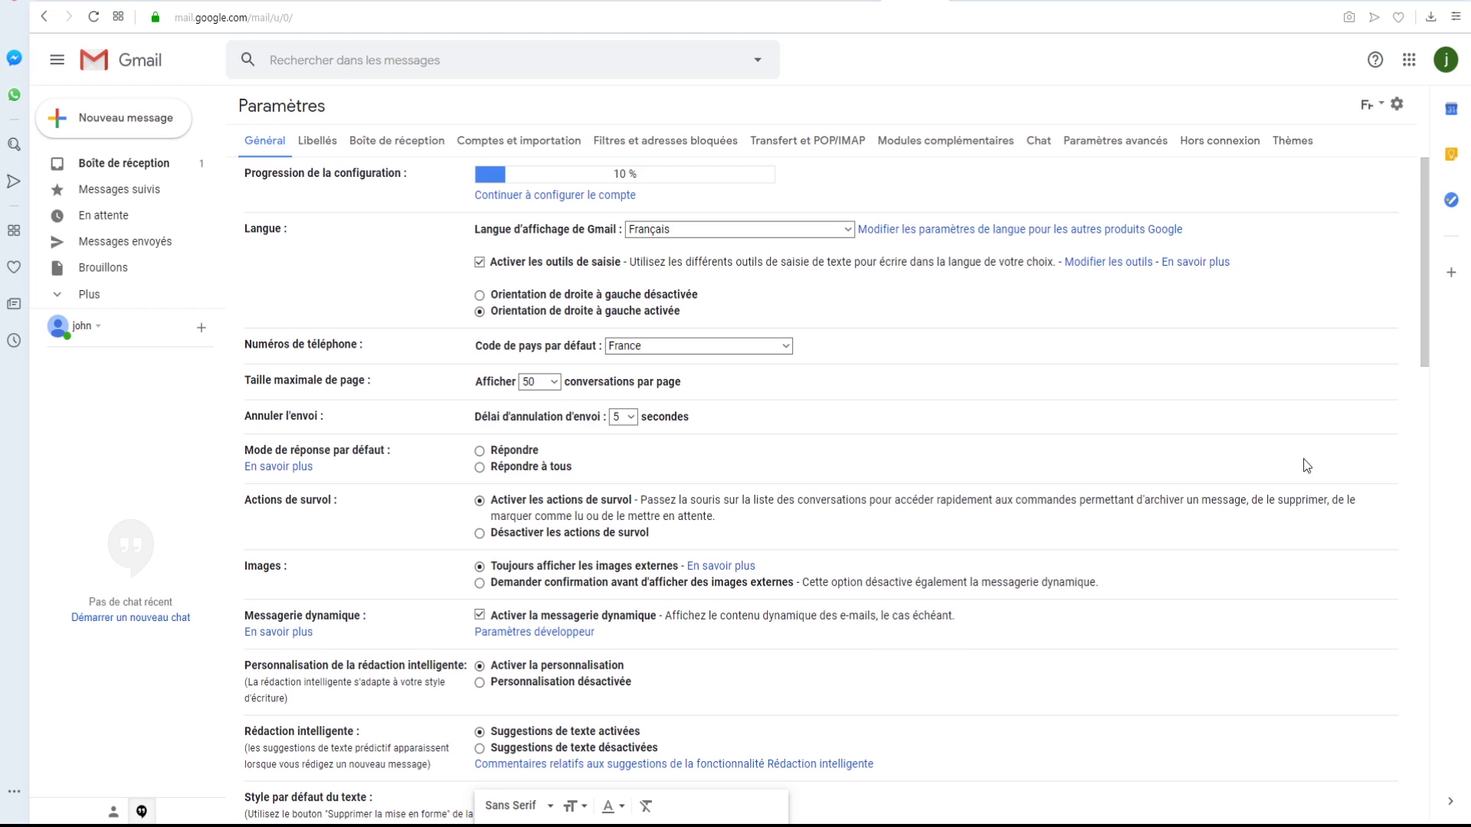
- Open the gear settings menu from the Général settings page
left_click(1396, 103)
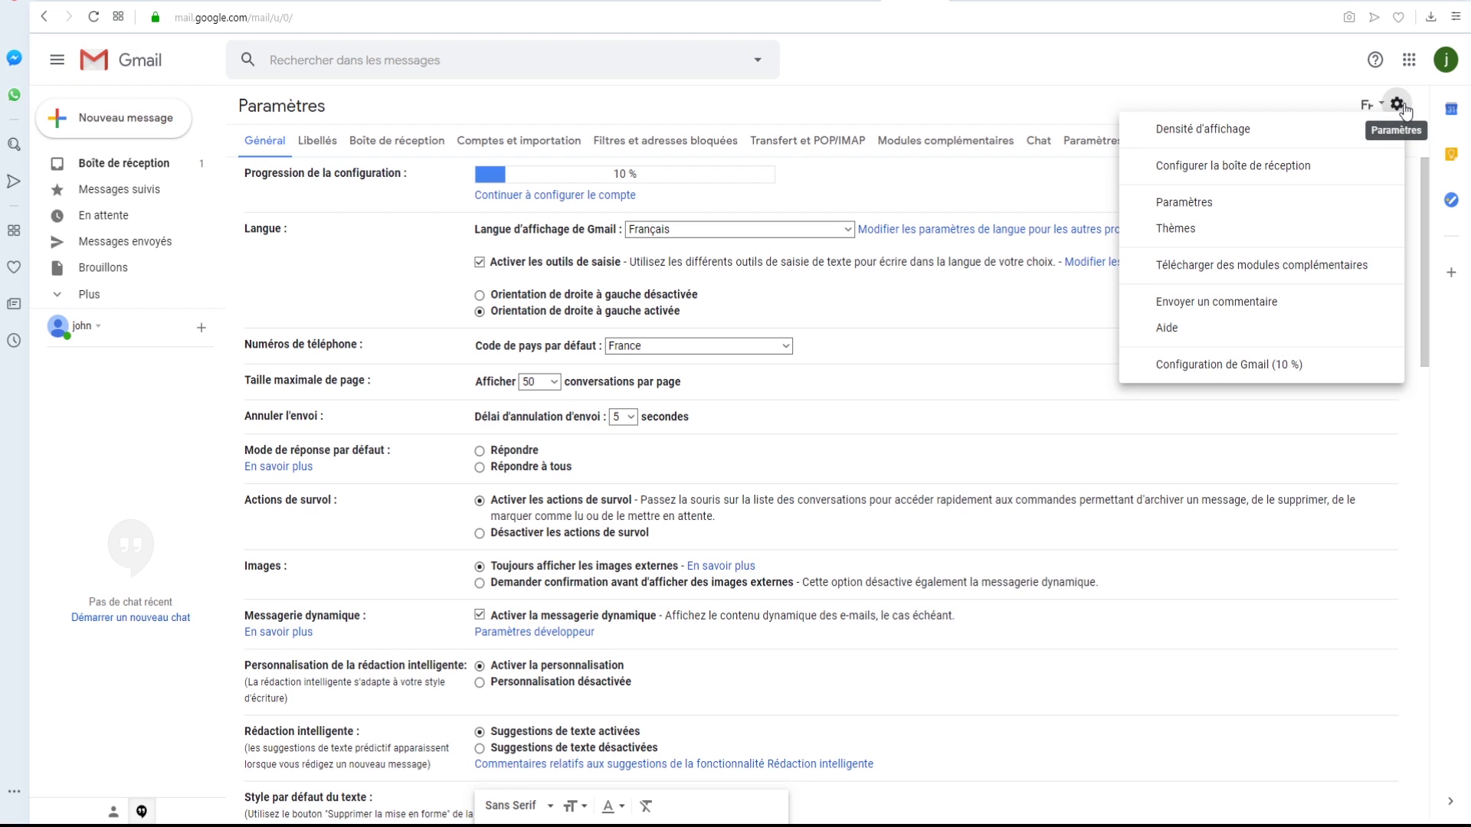
- In full settings, write a bold 'Signature' in the signature editor and save the changes
left_click(1186, 201)
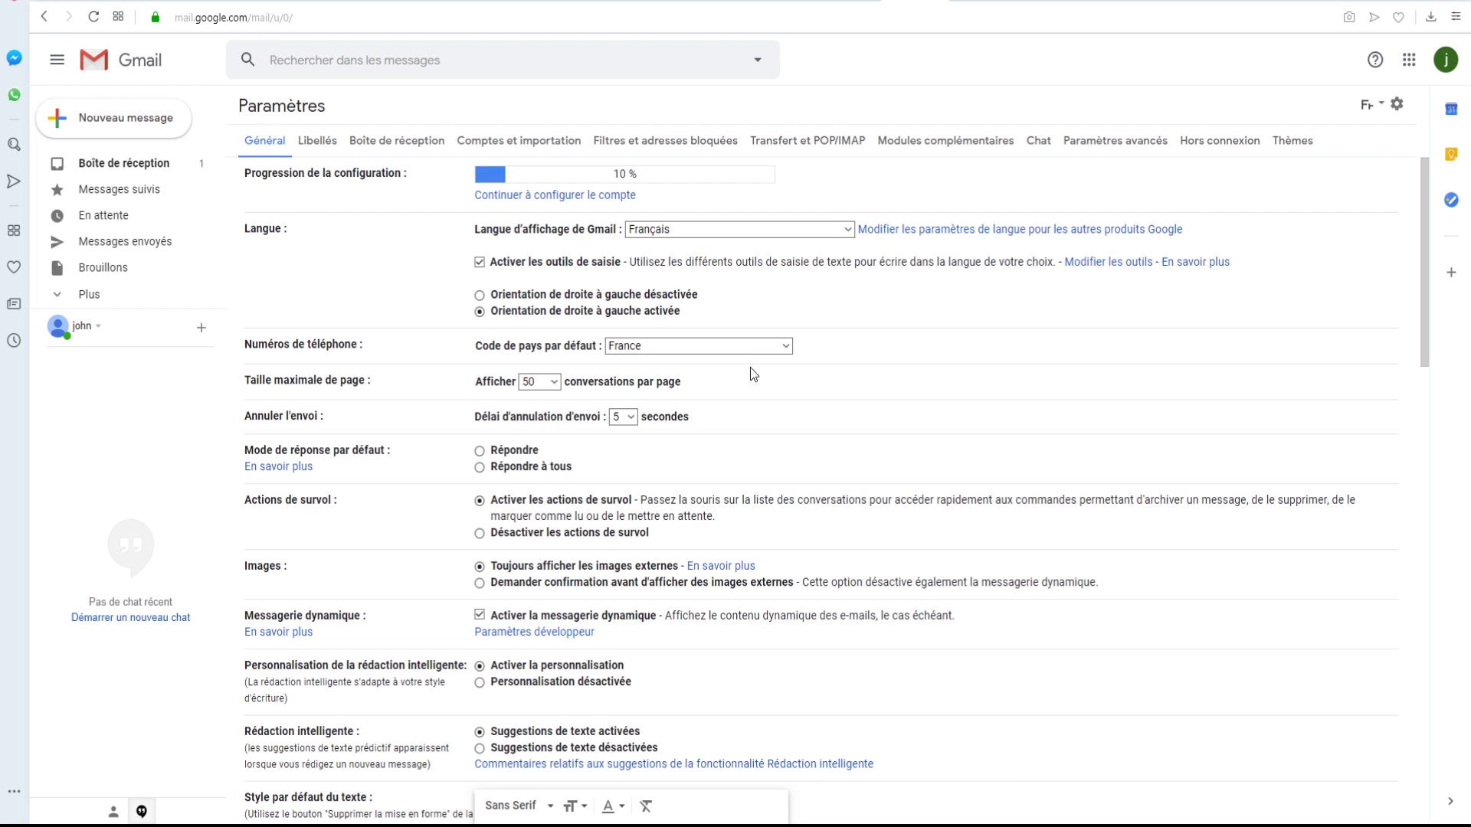
scroll(1003, 316, "down", 15)
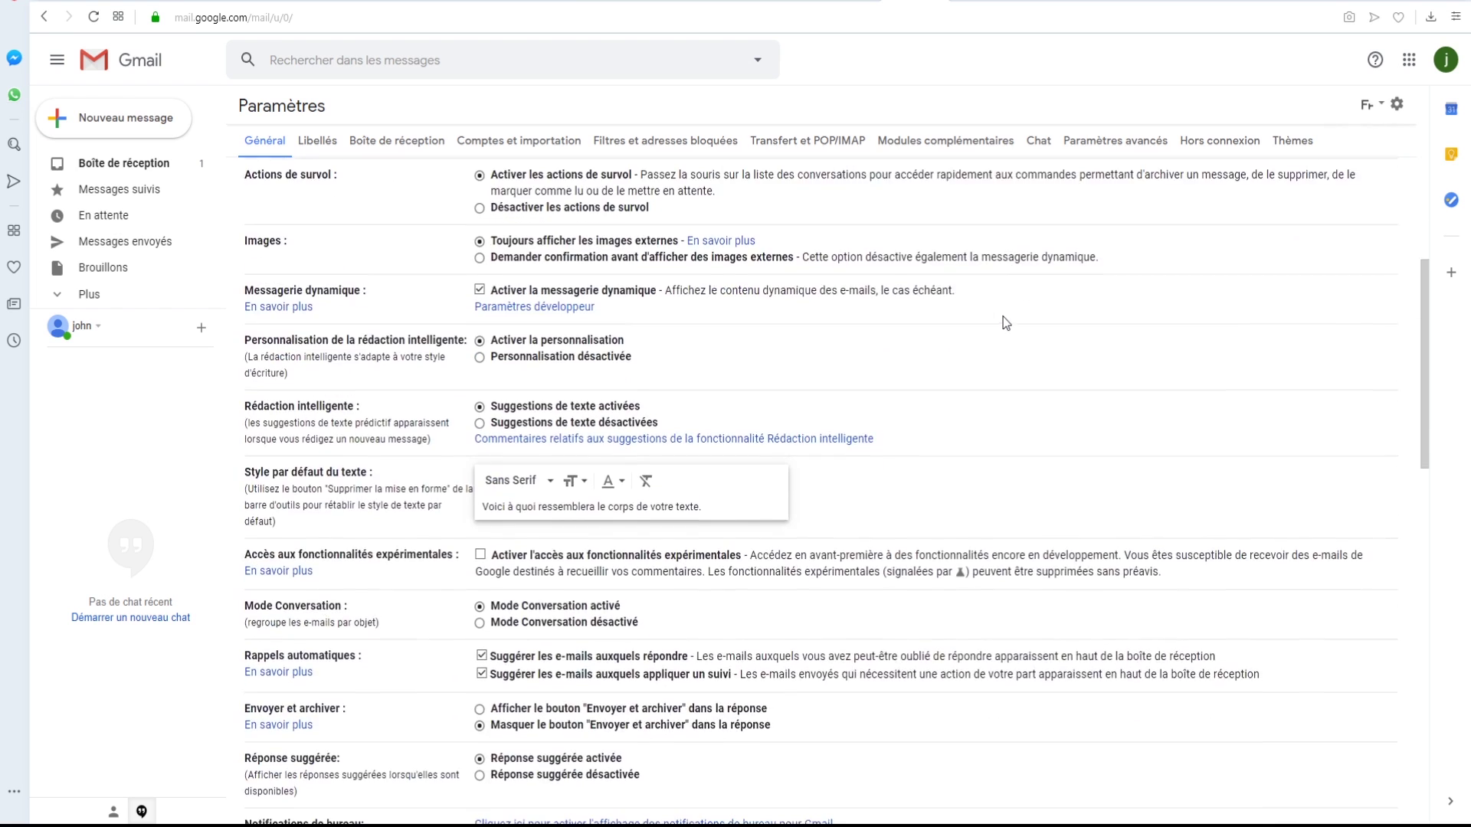
scroll(1003, 316, "down", 3)
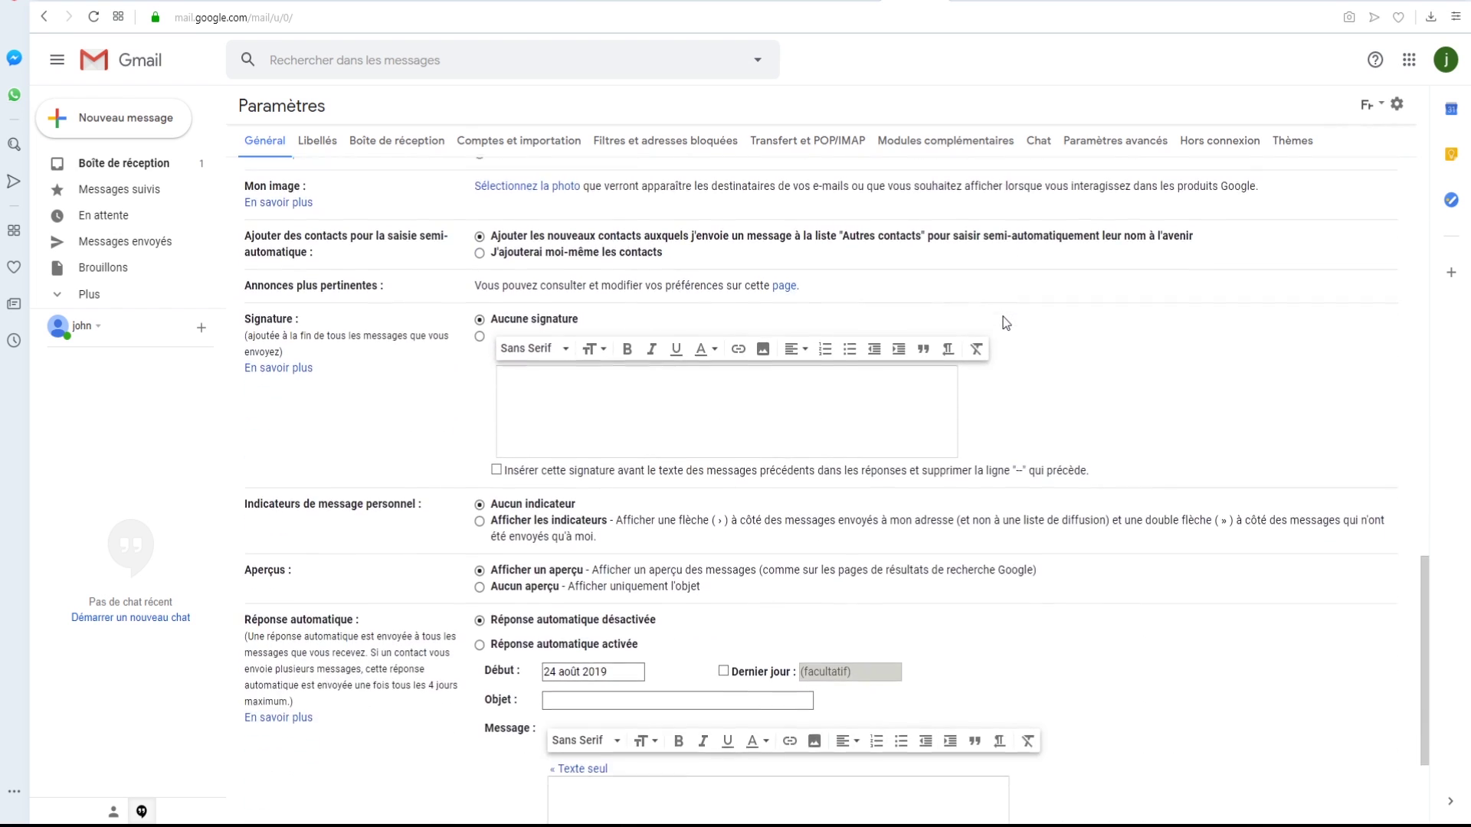
left_click_drag(253, 278, 555, 345)
left_click(729, 389)
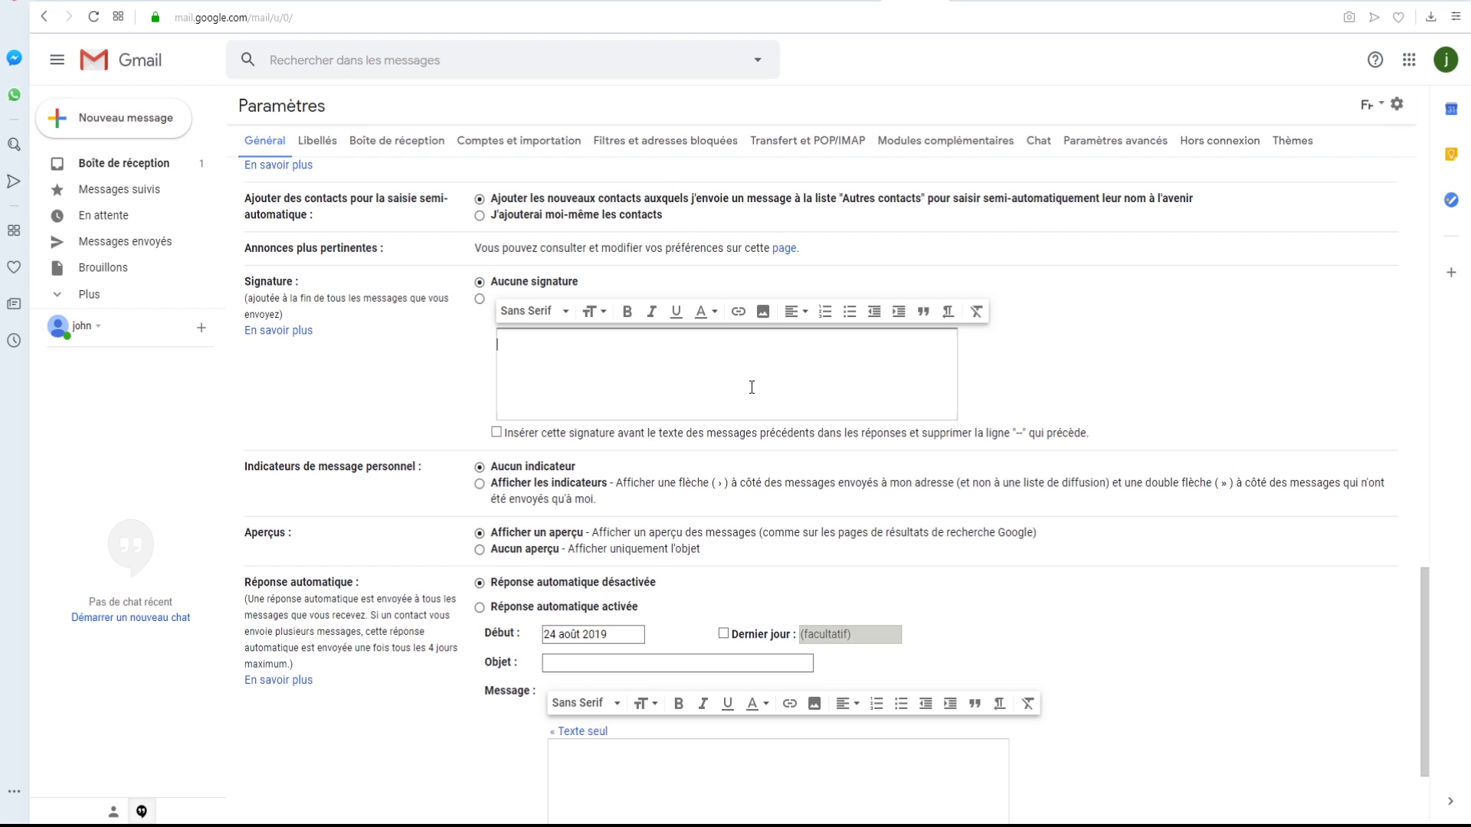
left_click(751, 387)
type("Signature")
key("ctrl+a")
left_click(626, 310)
scroll(1154, 343, "down", 2)
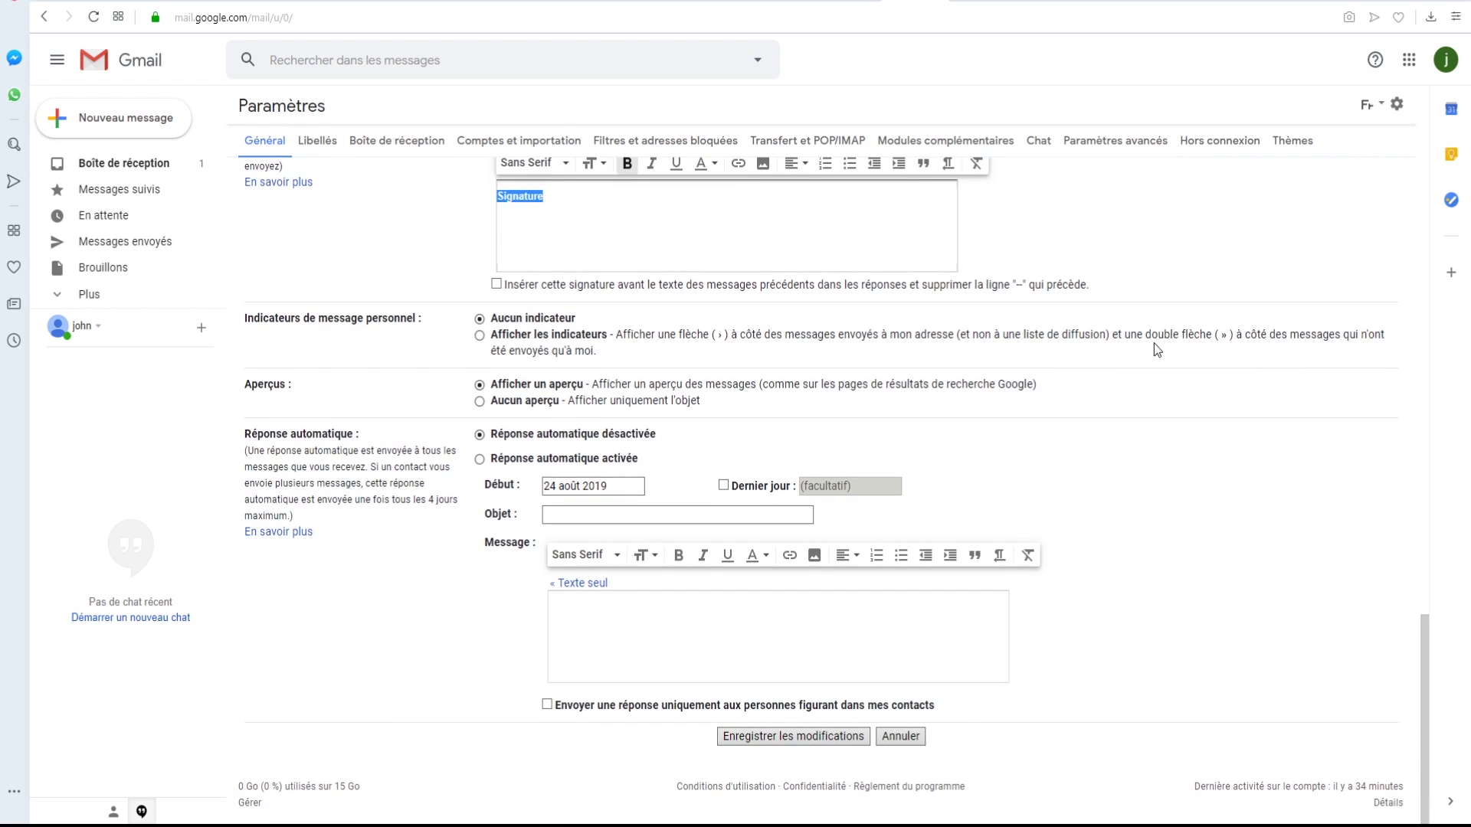
left_click(780, 736)
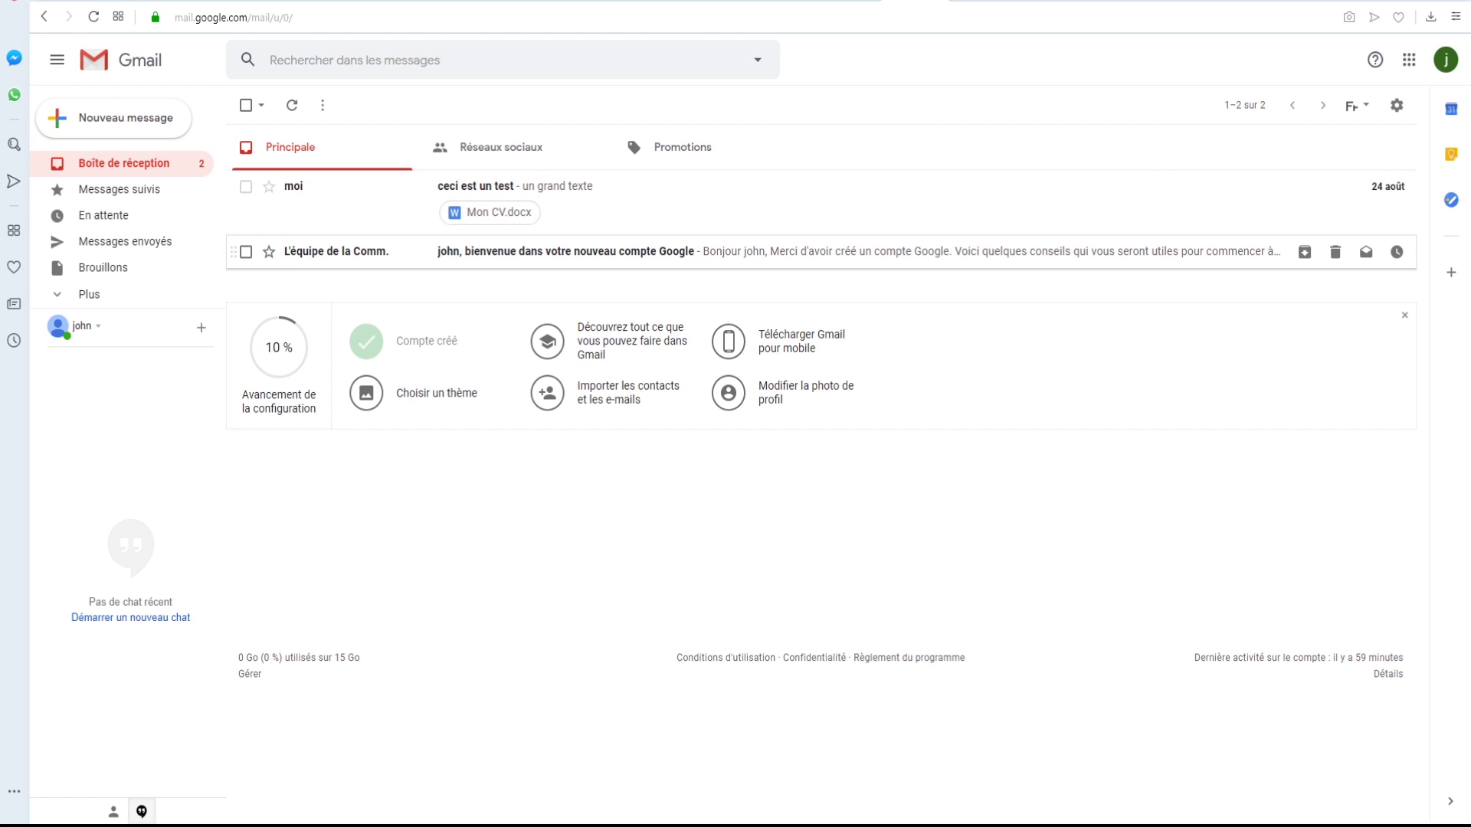
- View the inbox listing the 'ceci est un test' email with Mon CV.docx and the Google welcome message
mouse_move(337, 251)
- Open the Google welcome email, inspect its sender and date details, then return to the inbox
left_click(934, 252)
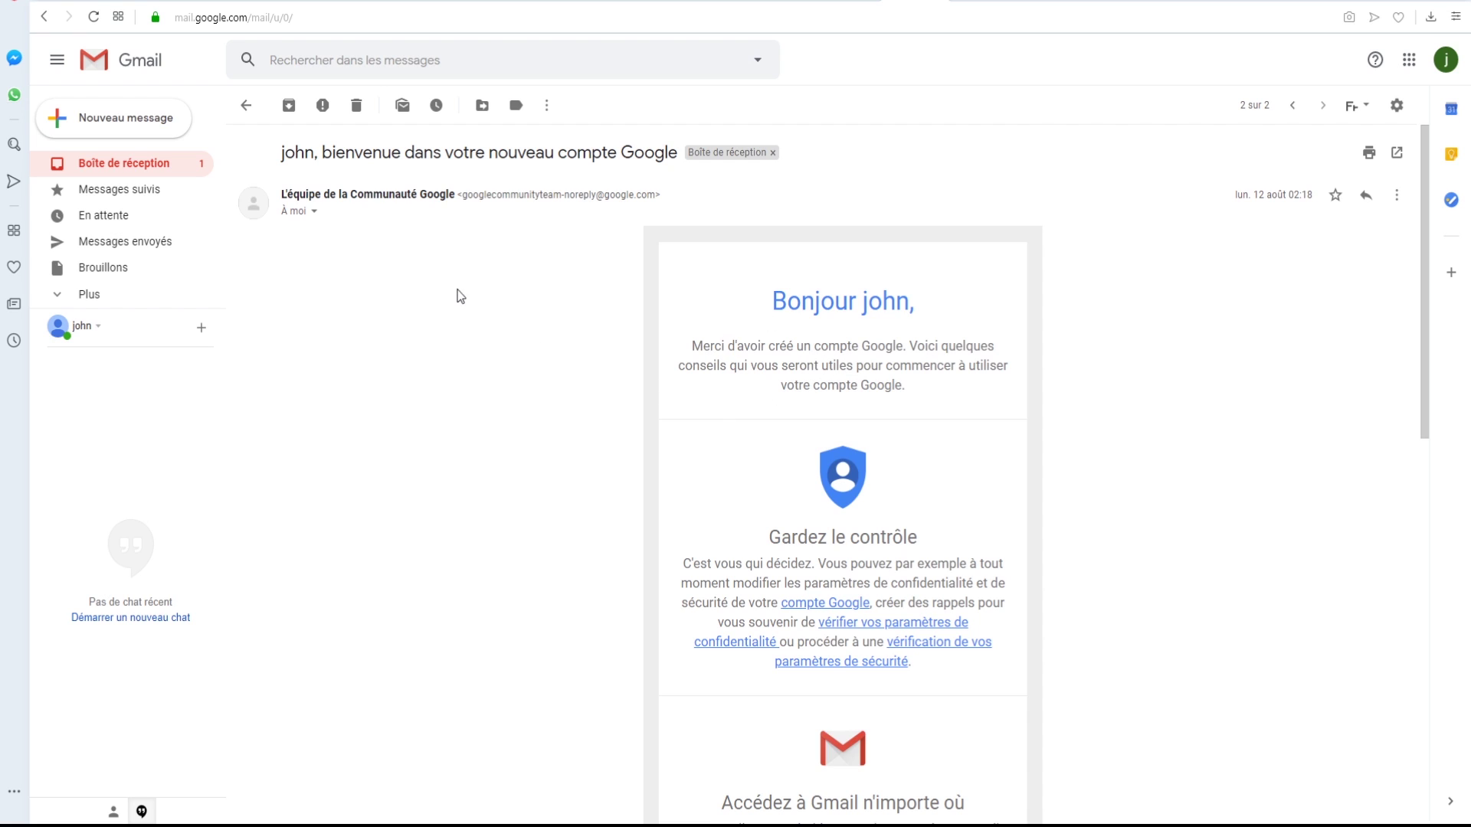
left_click(315, 214)
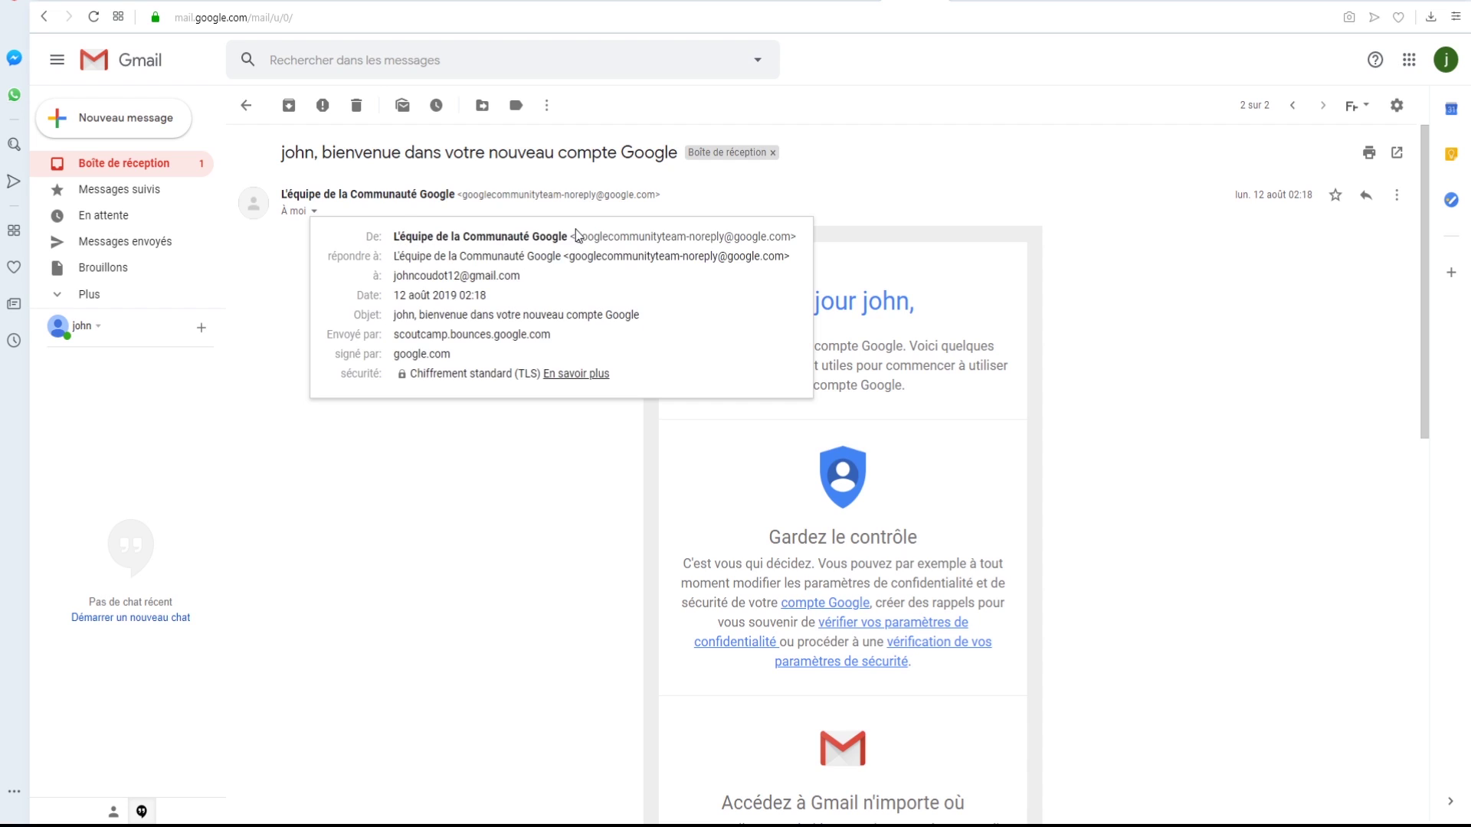
left_click_drag(581, 236, 766, 236)
left_click(534, 281)
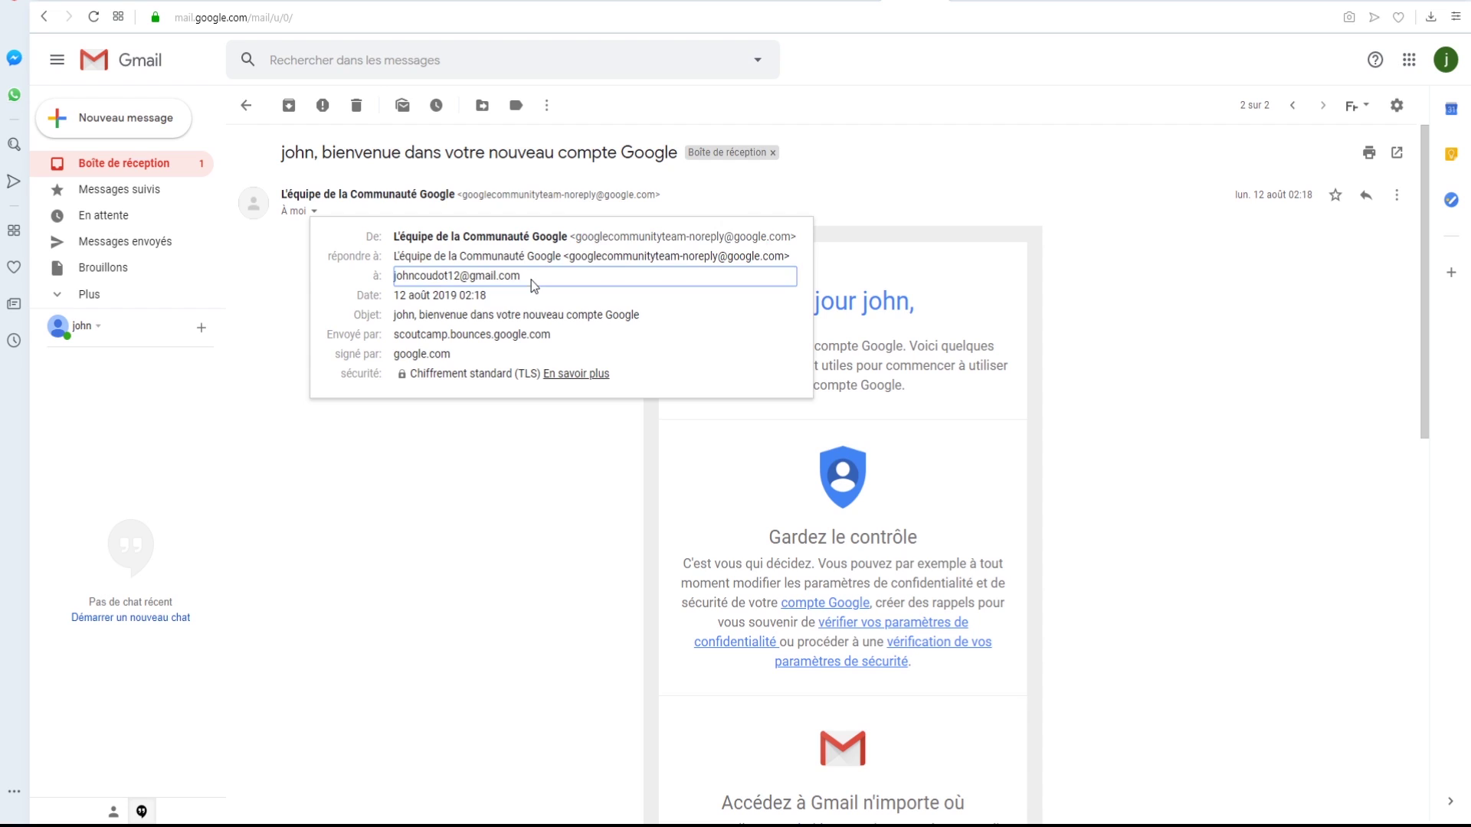
mouse_move(400, 280)
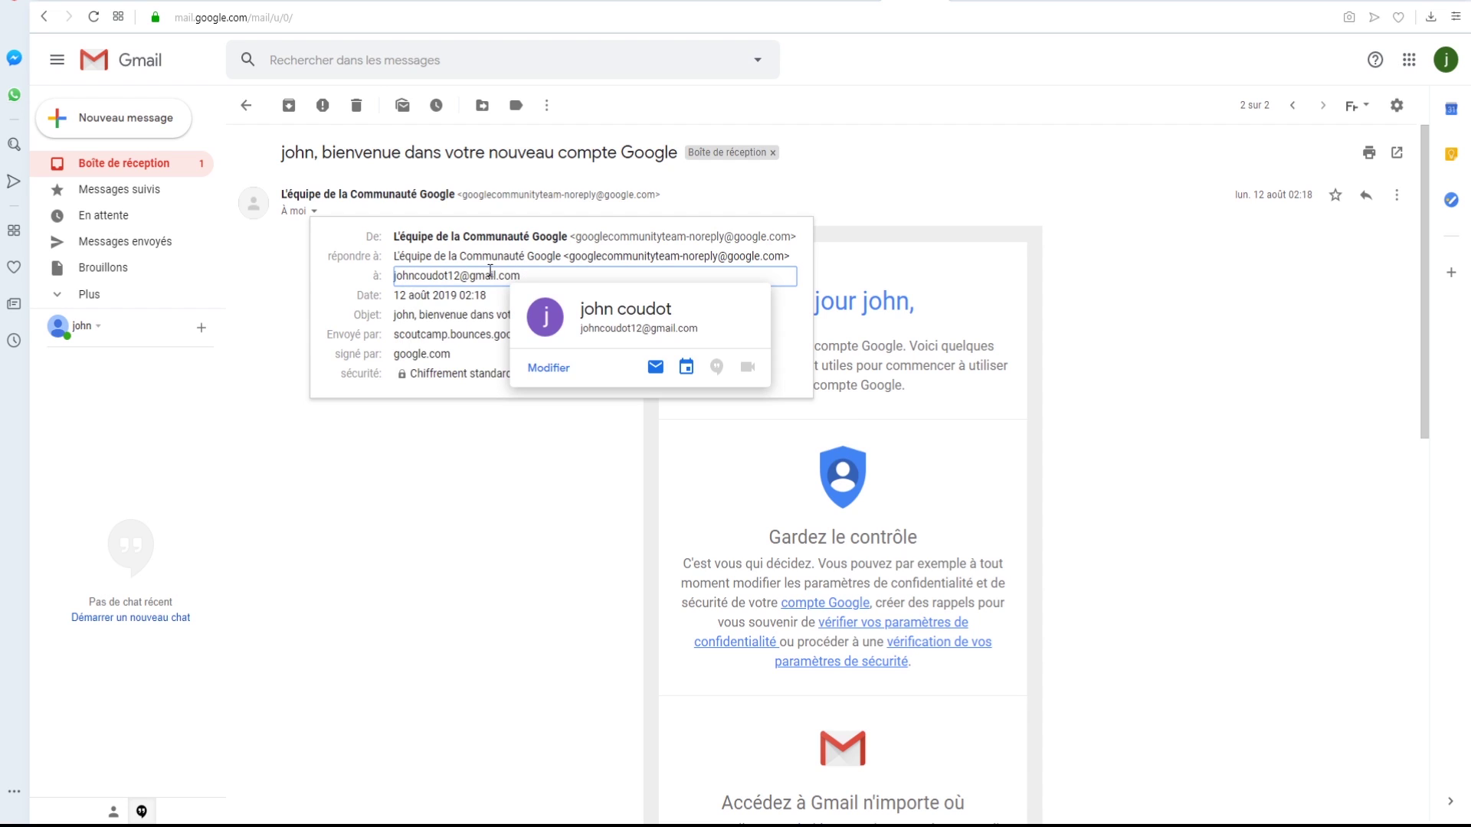
double_click(406, 296)
left_click(524, 297)
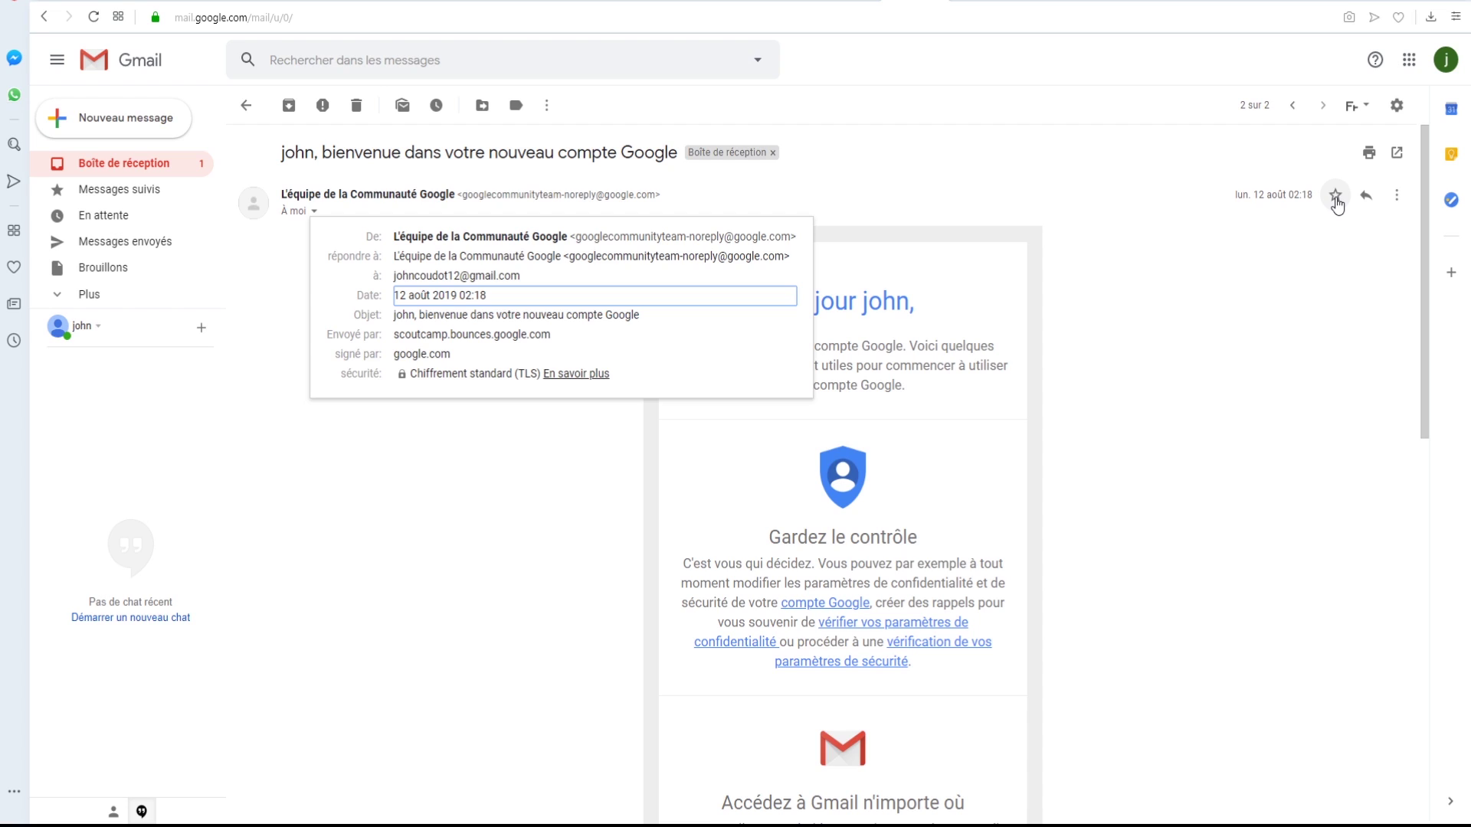
key("Escape")
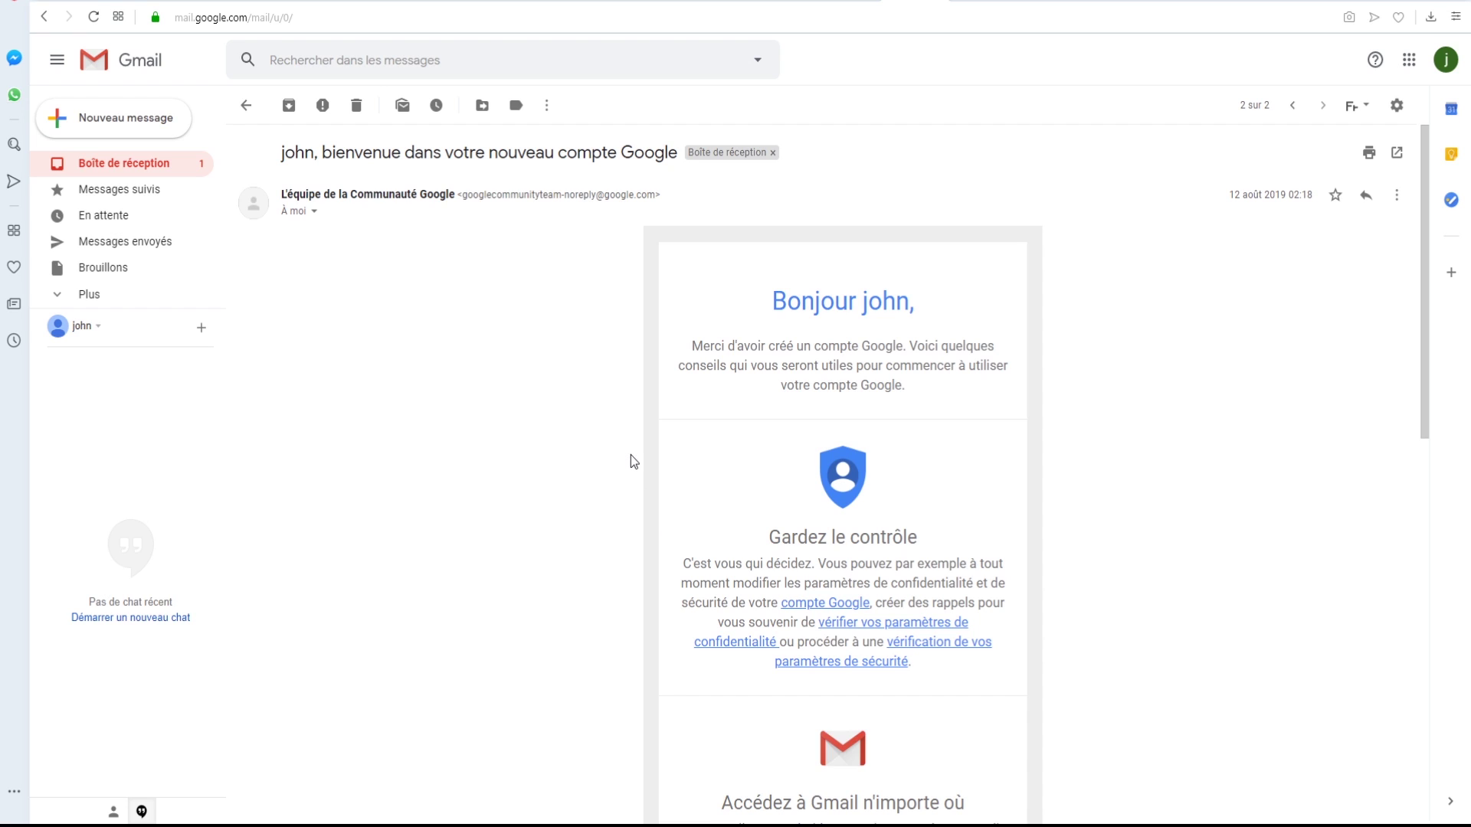
left_click(112, 166)
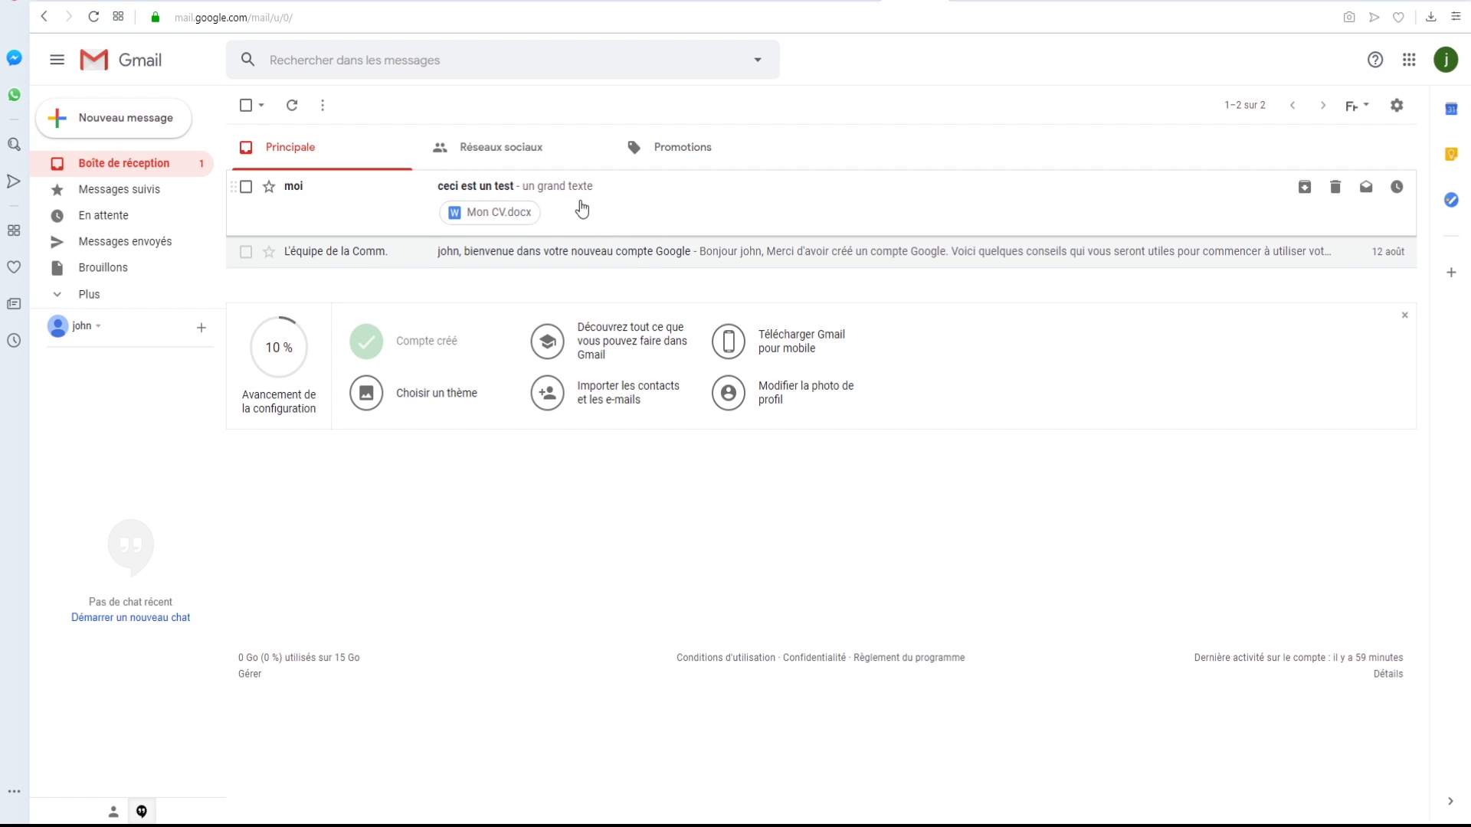
- Open the 'ceci est un test' conversation from the inbox list
left_click(527, 190)
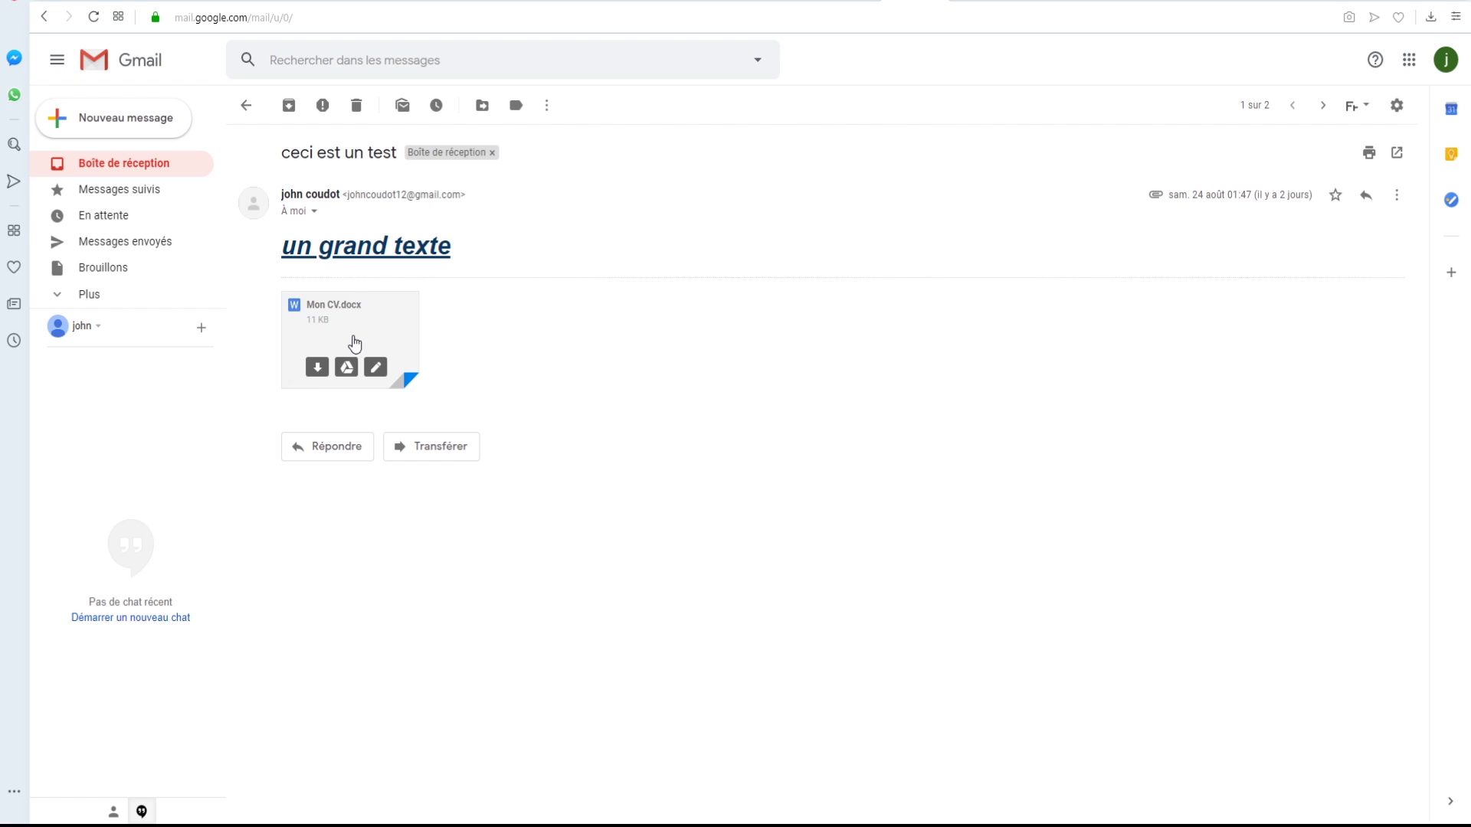
- Download Mon CV.docx with the download button on its attachment thumbnail
mouse_move(363, 343)
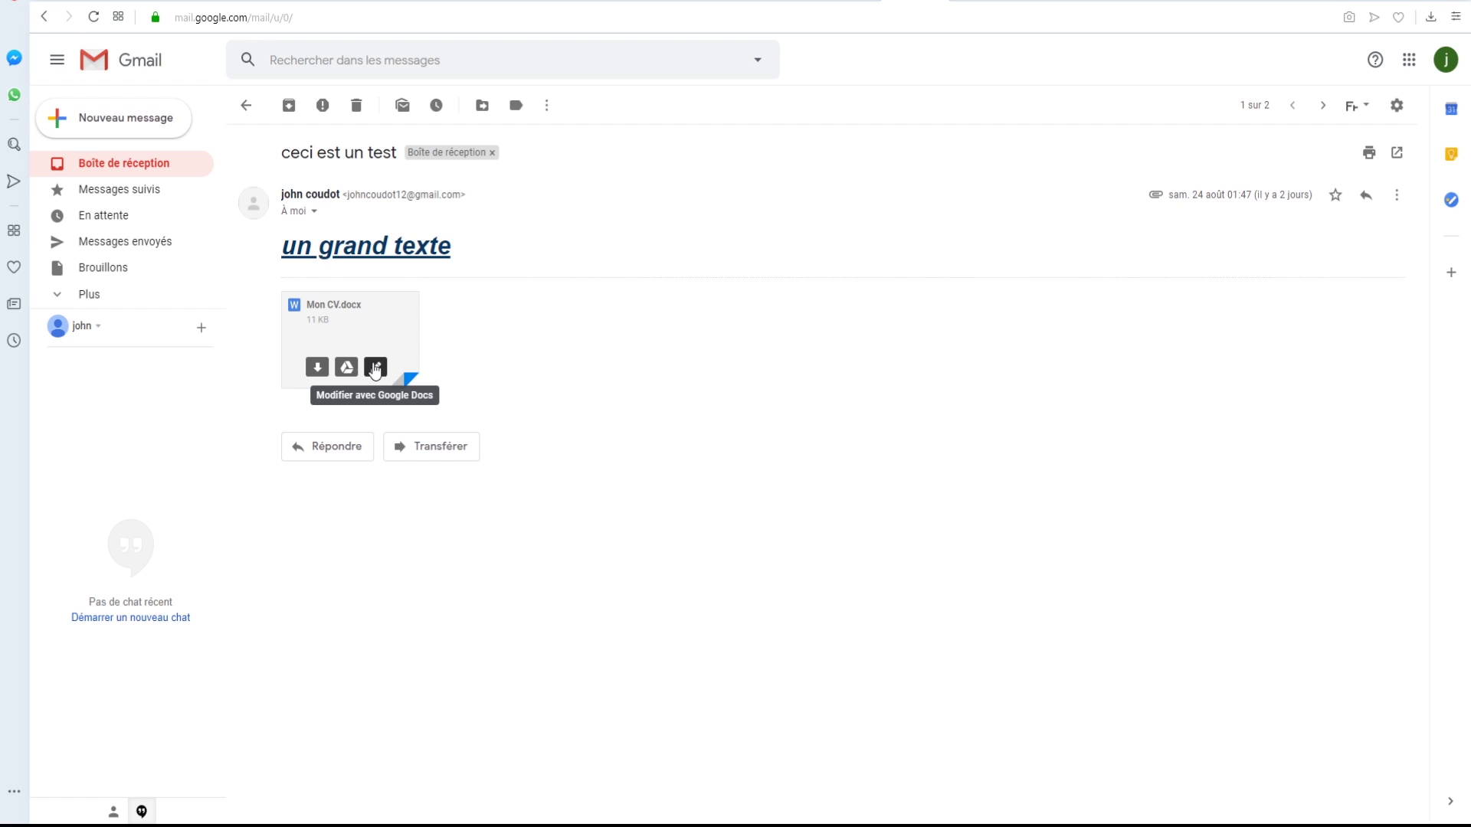
left_click(318, 368)
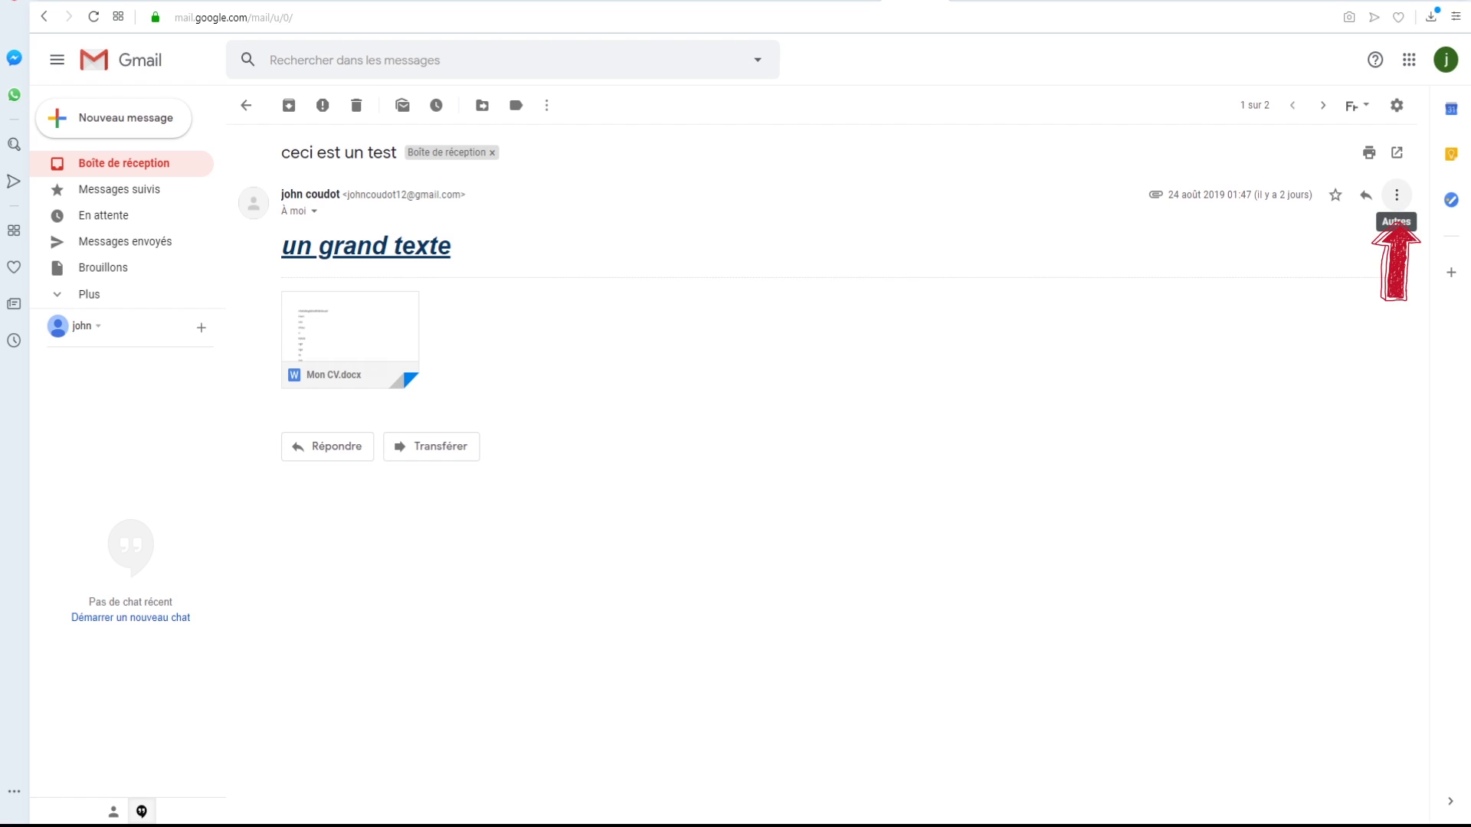
- Start a reply from the ⋮ menu, then discard that reply draft
left_click(1398, 198)
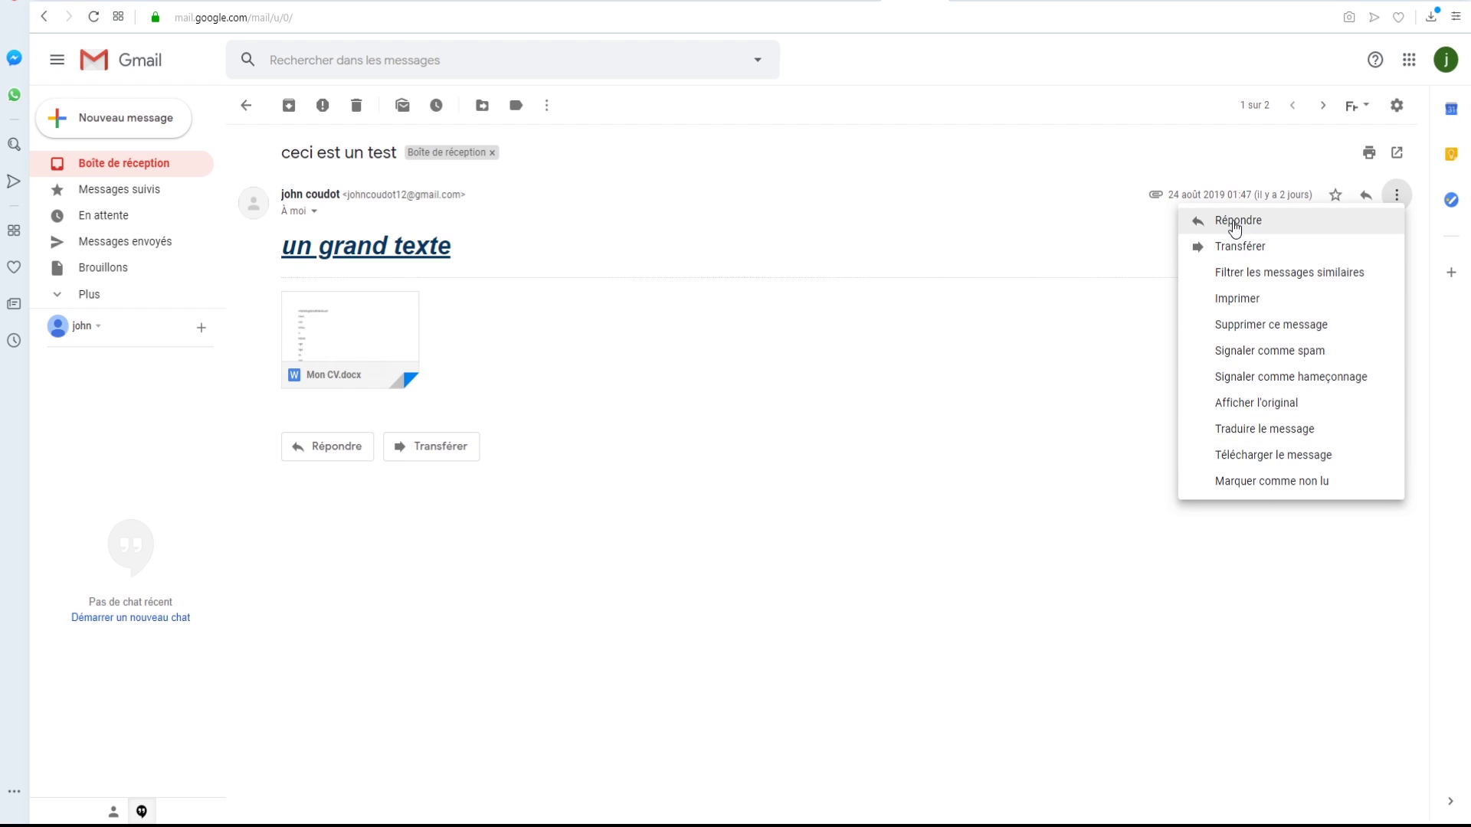
left_click(1235, 220)
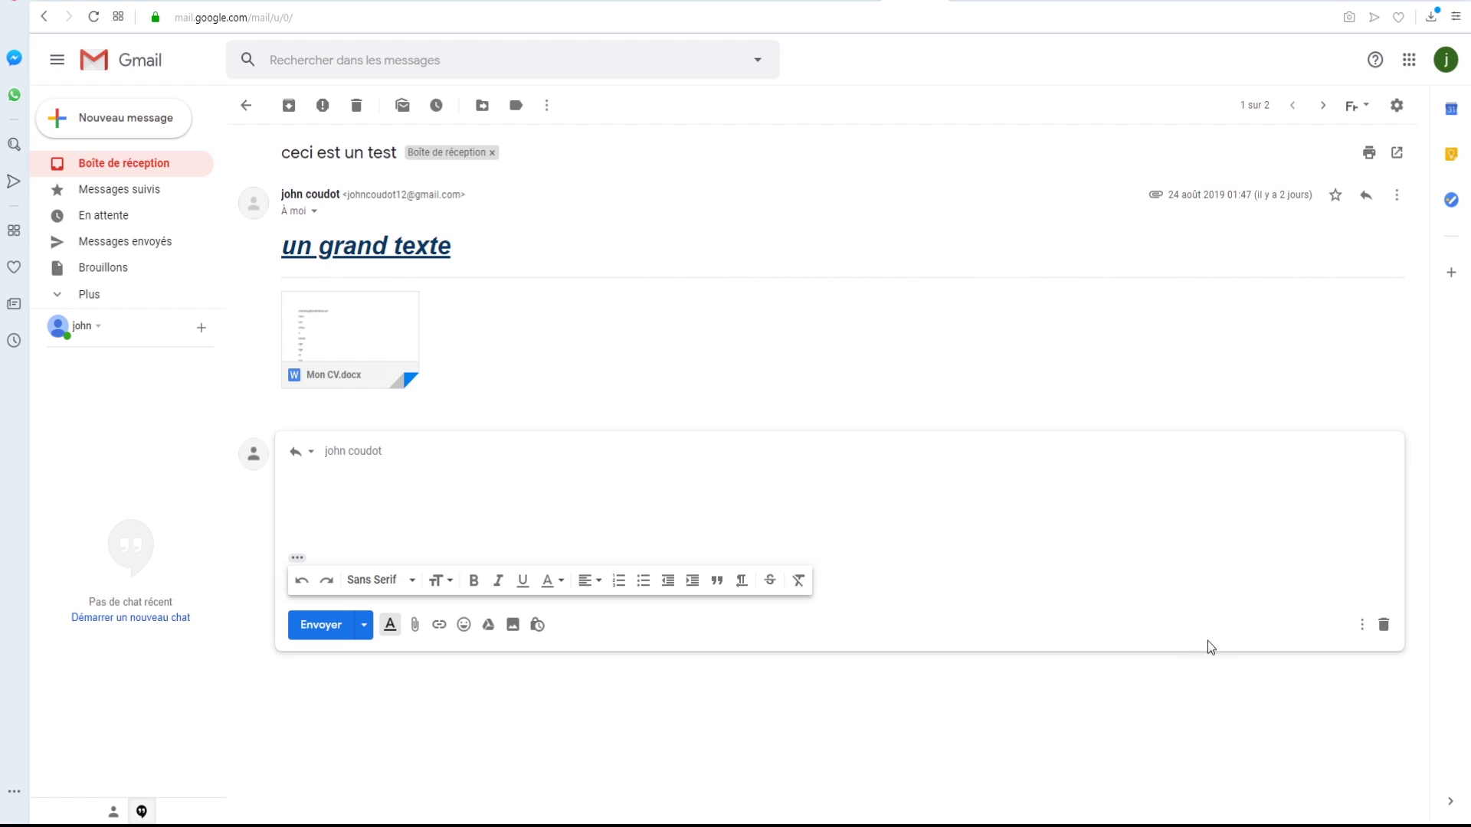
left_click(1383, 625)
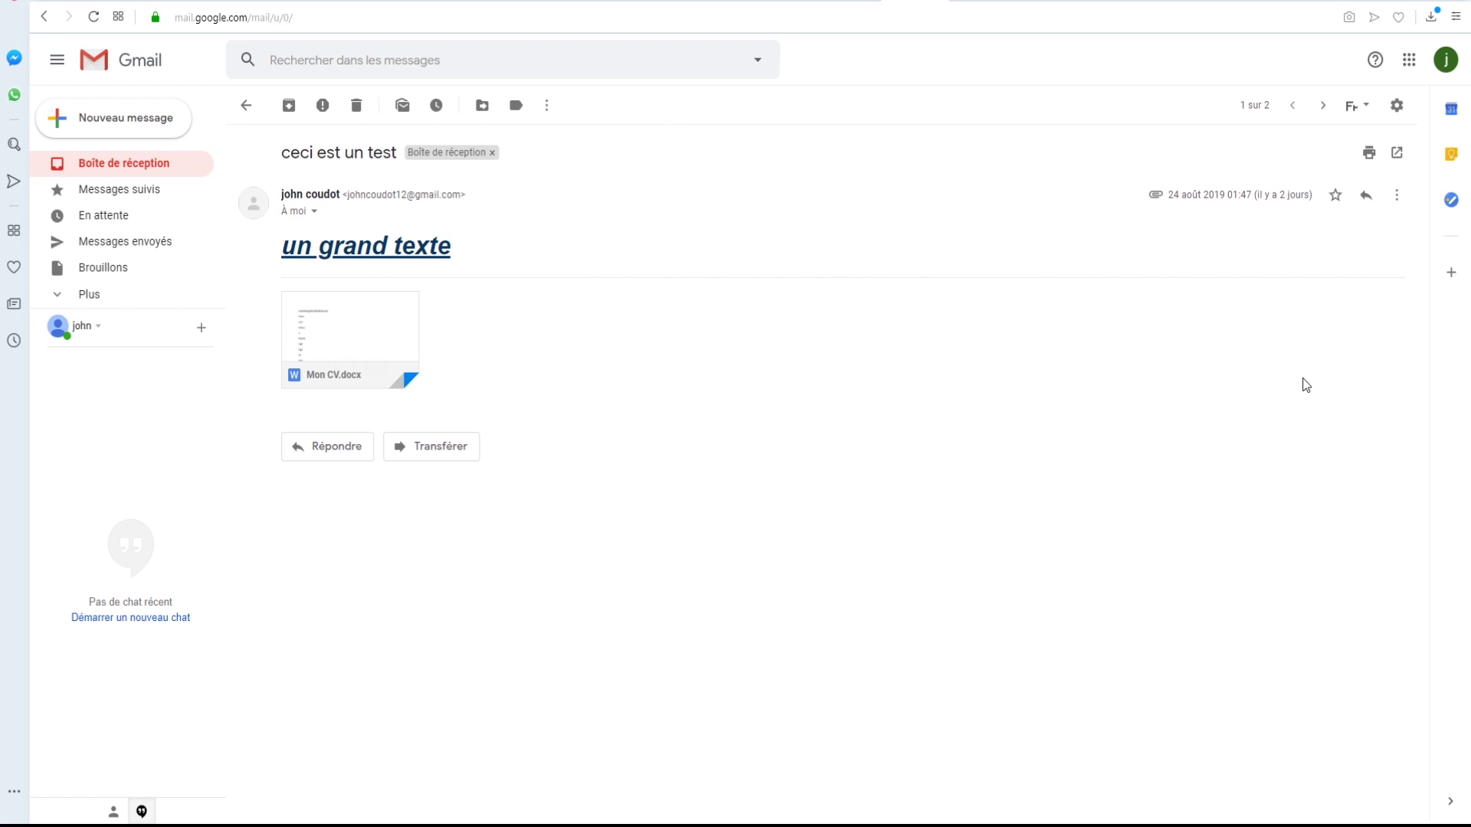
- Begin forwarding the 'ceci est un test' email with Transférer below the message
left_click(1397, 204)
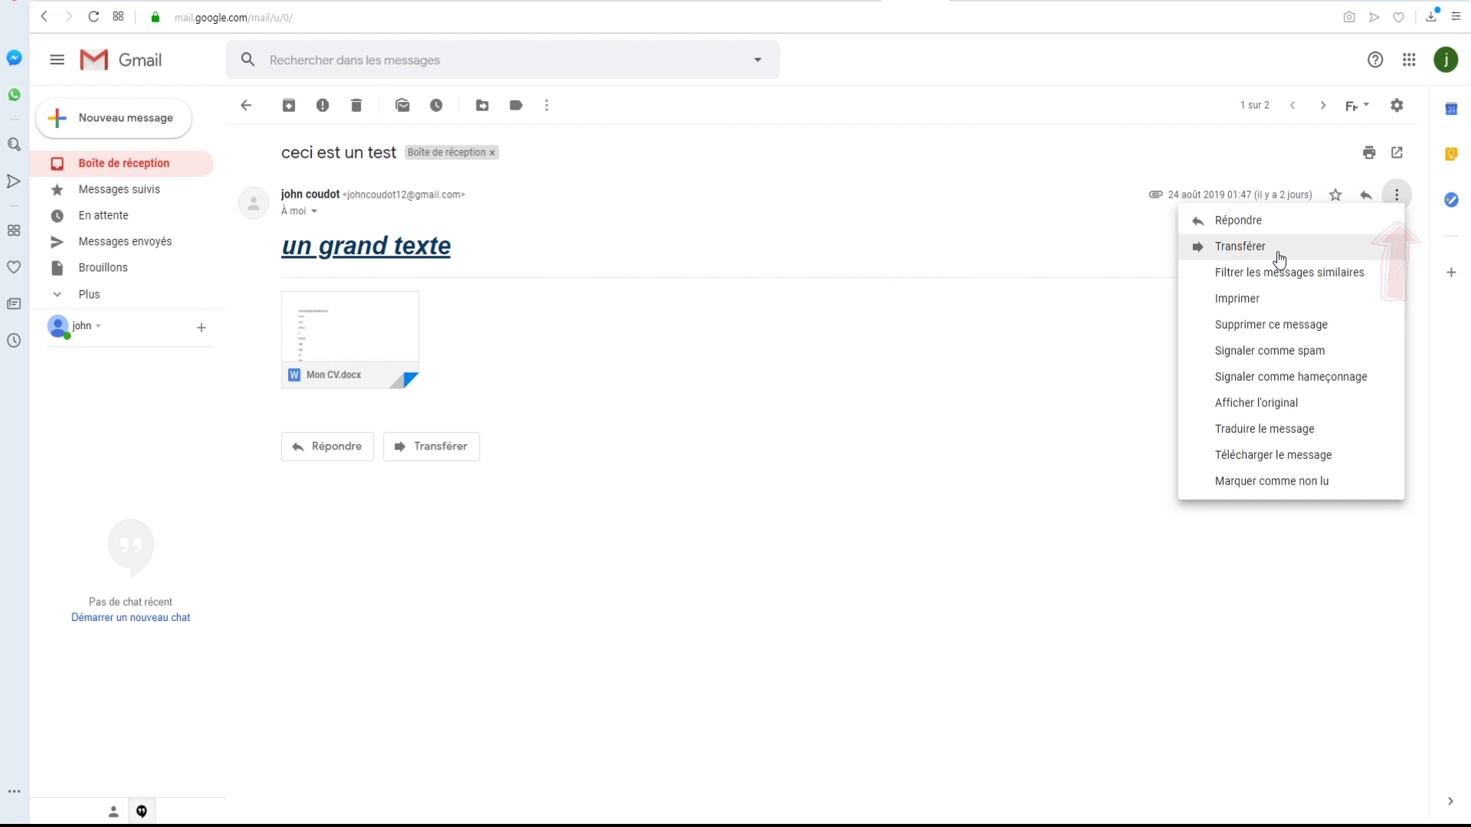
left_click(1064, 485)
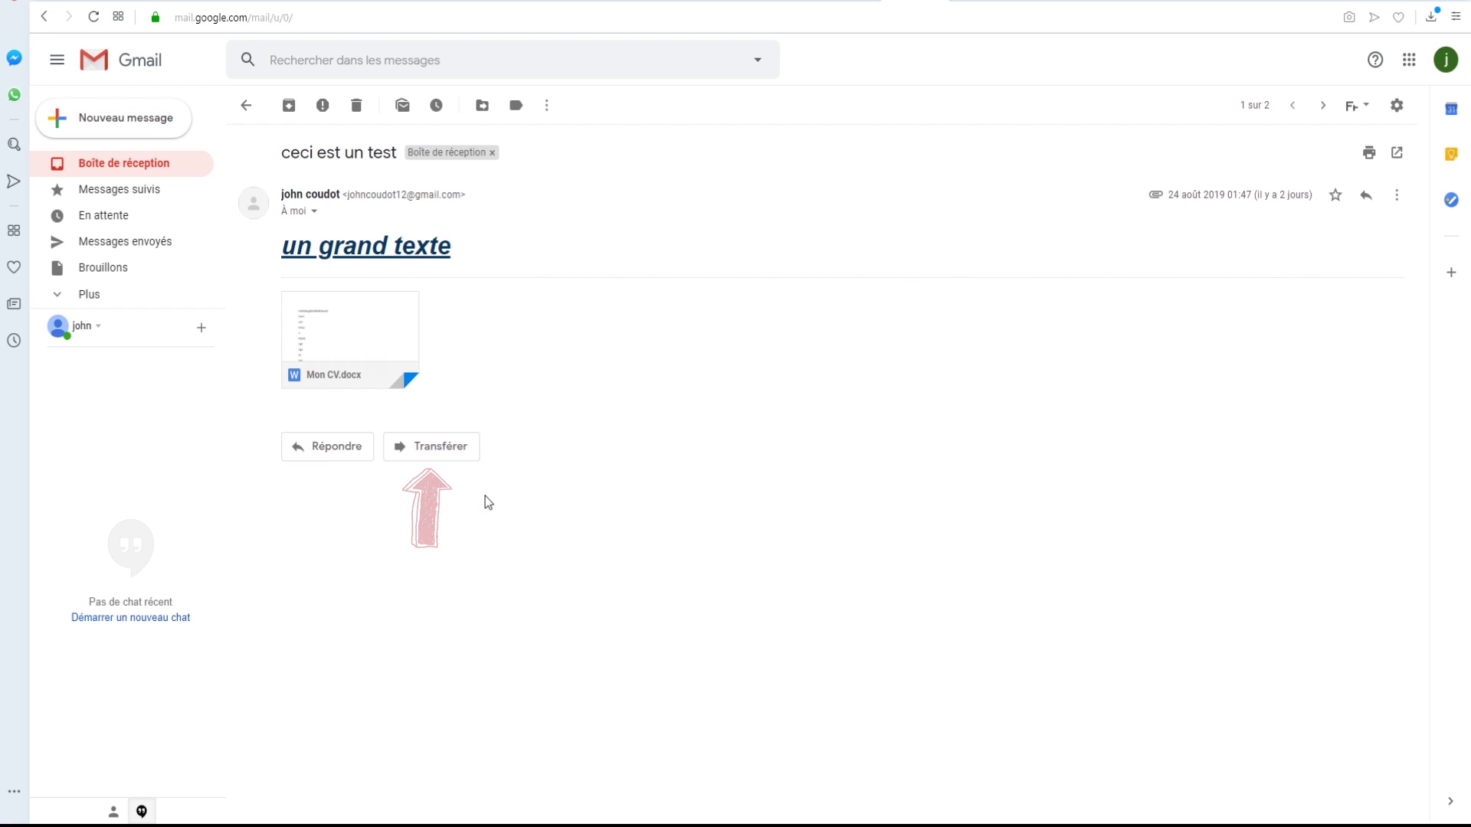
left_click(438, 454)
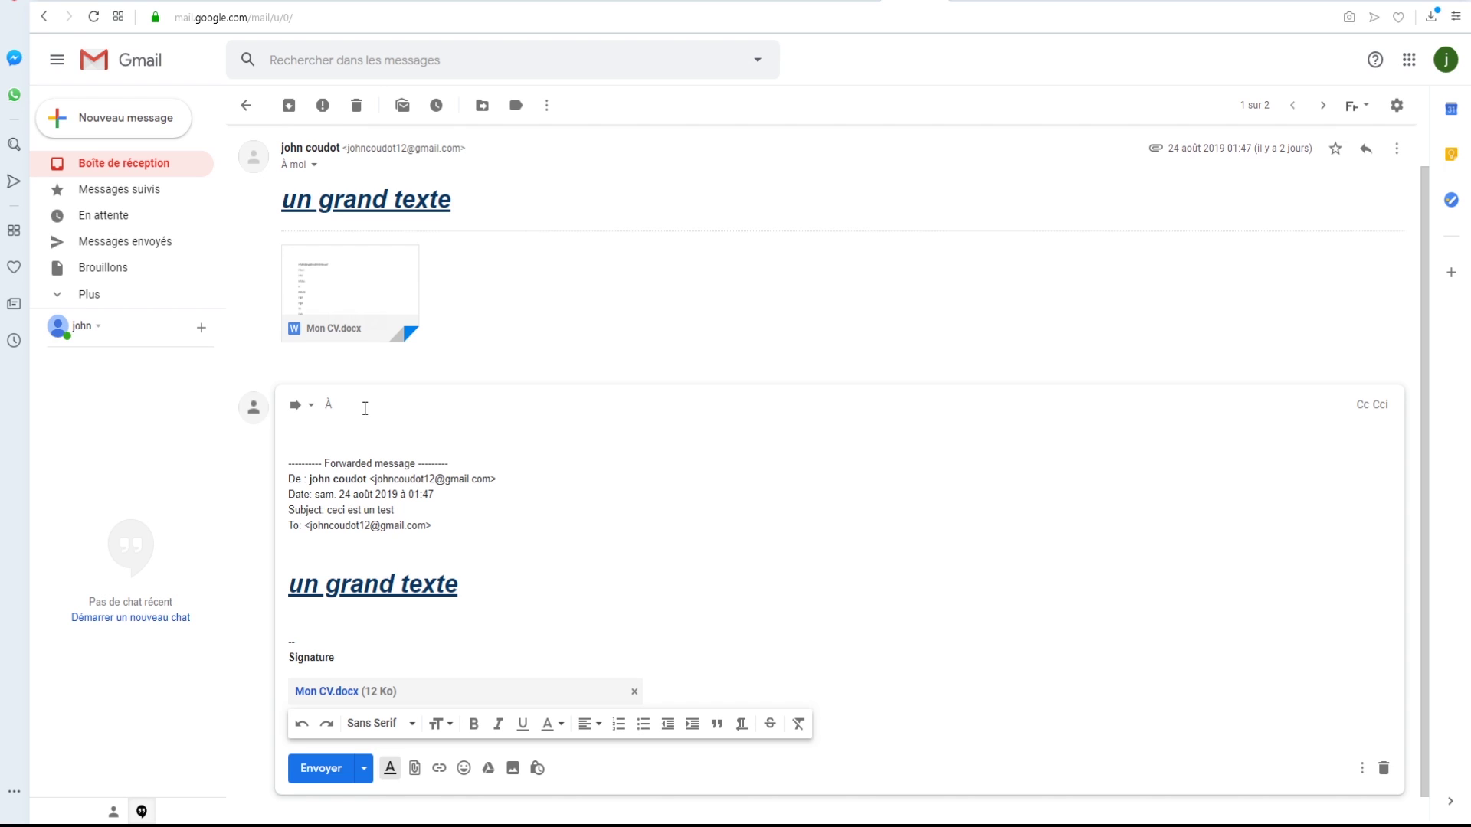
- Forward the 'ceci est un test' email with its CV to the first saved contact
left_click(329, 404)
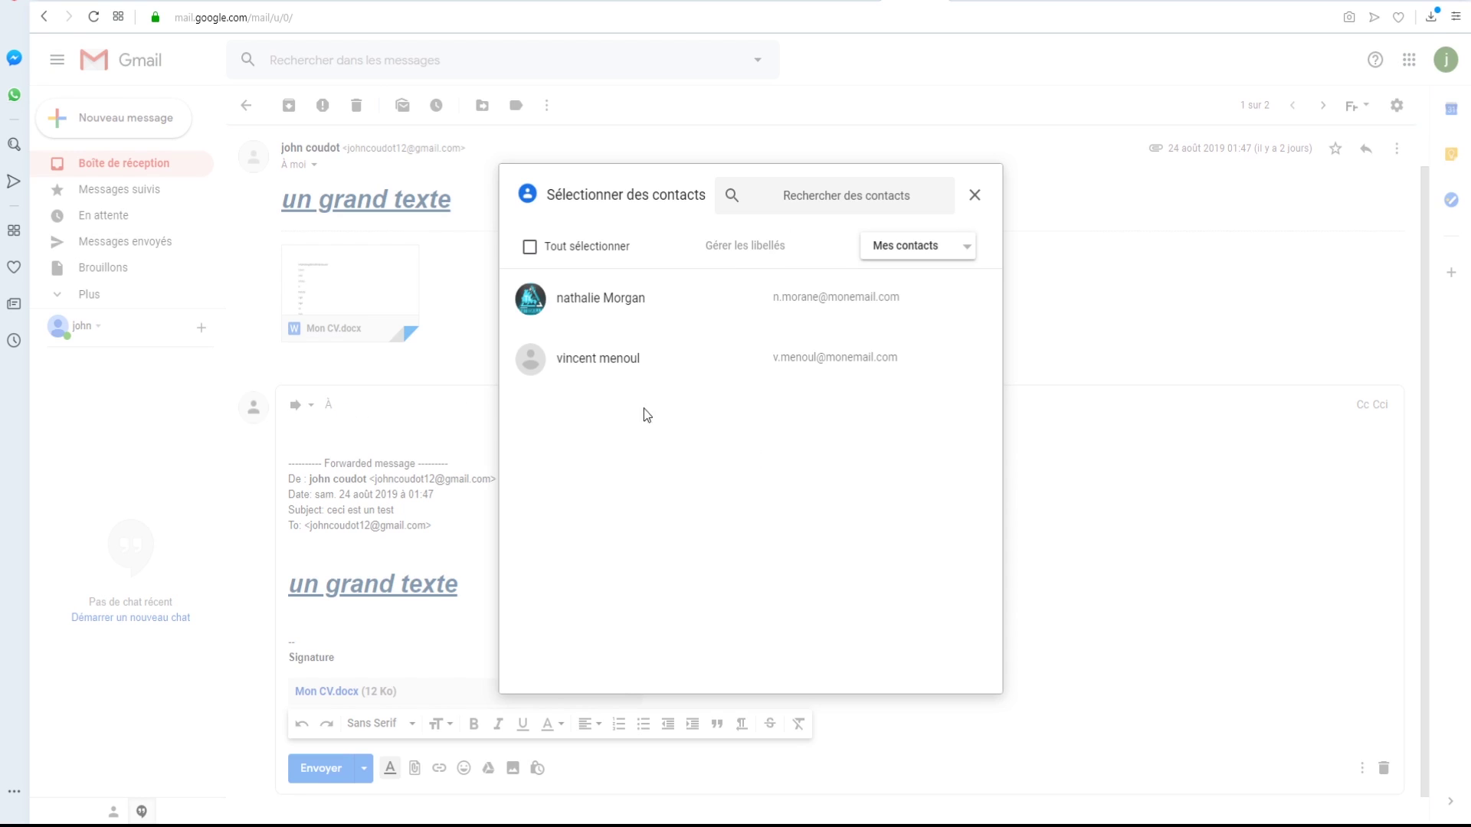
left_click(531, 300)
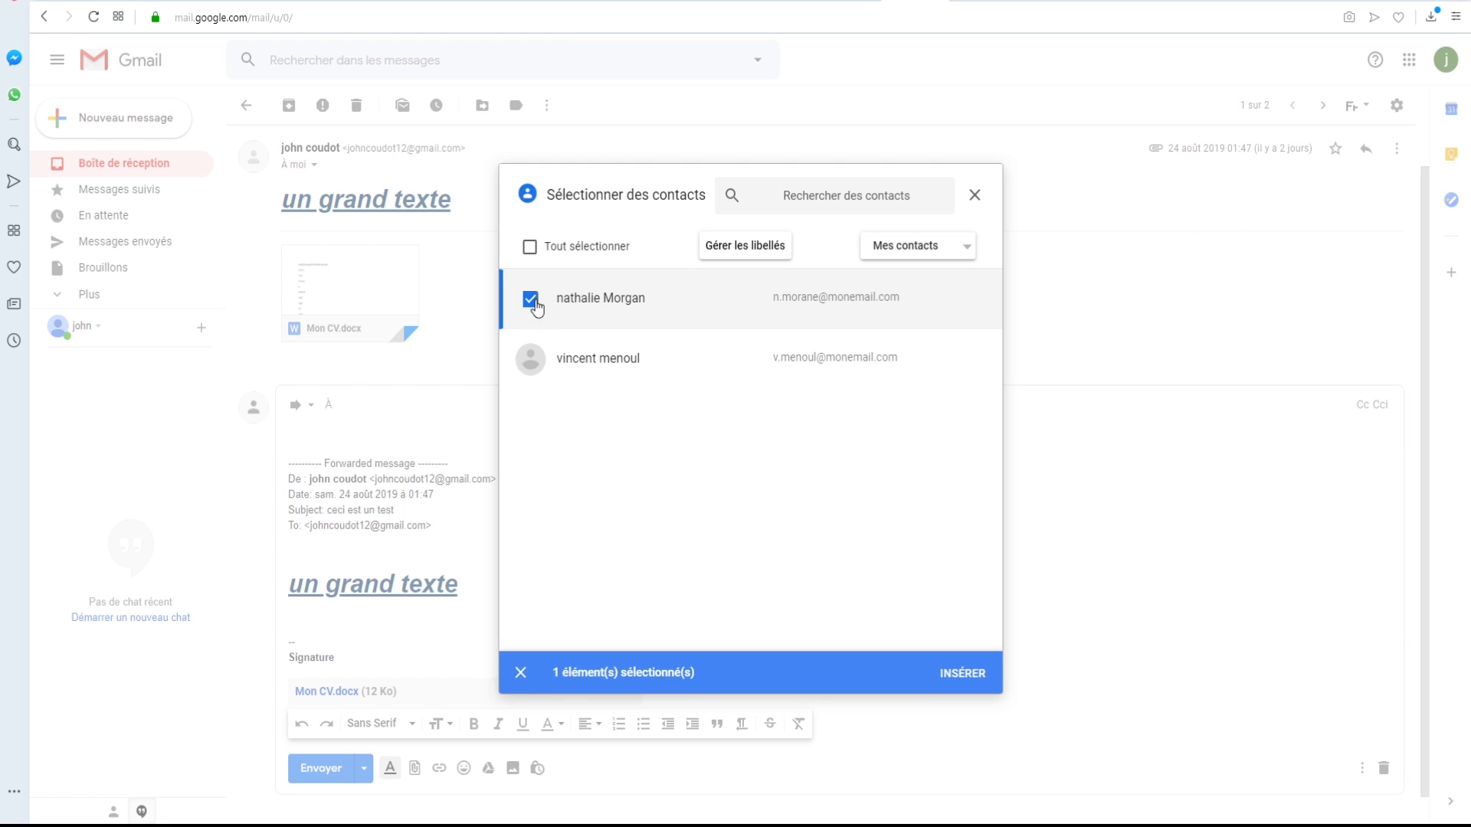
left_click(974, 678)
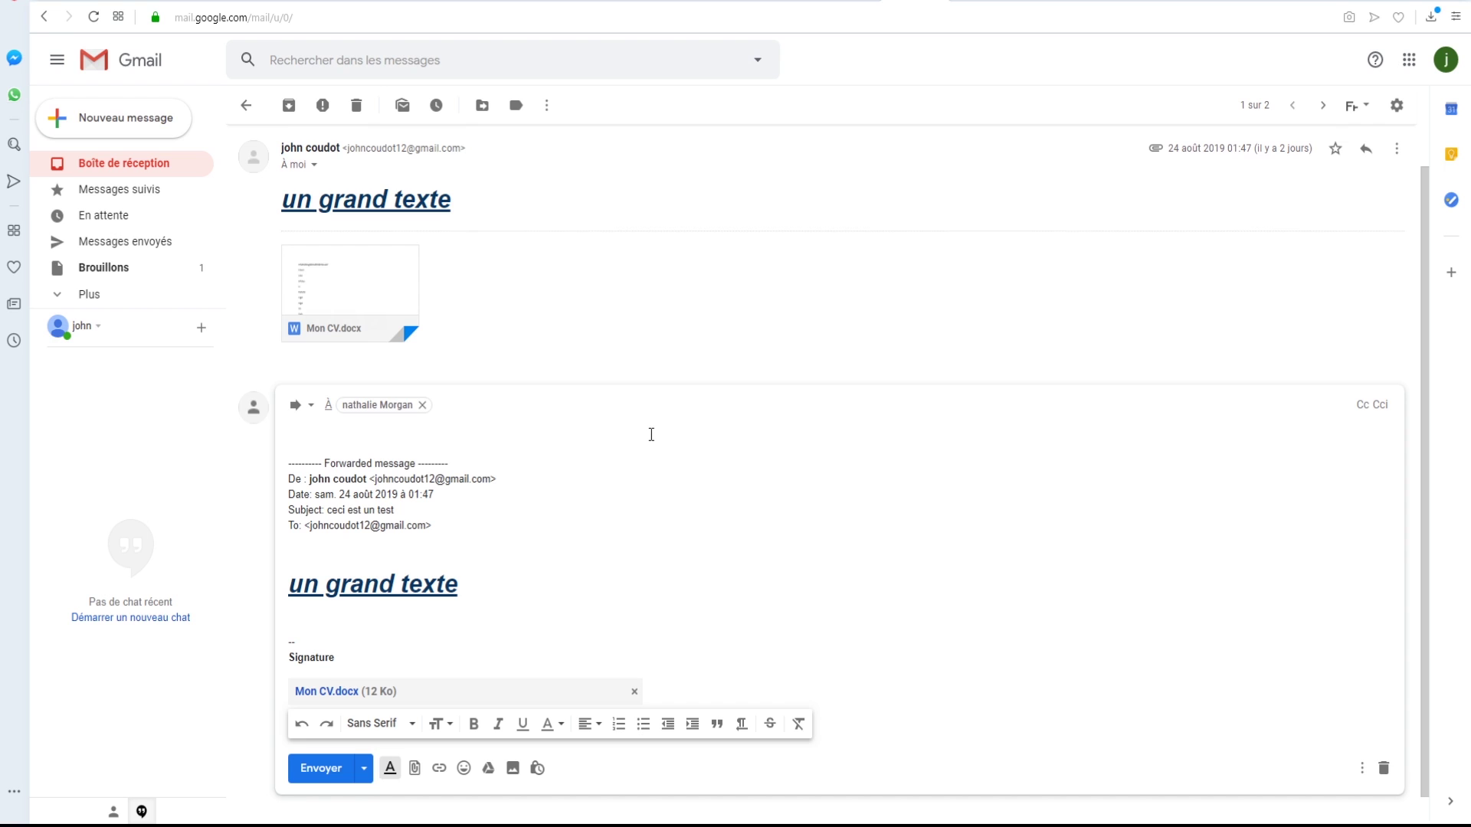
mouse_move(383, 400)
left_click(320, 768)
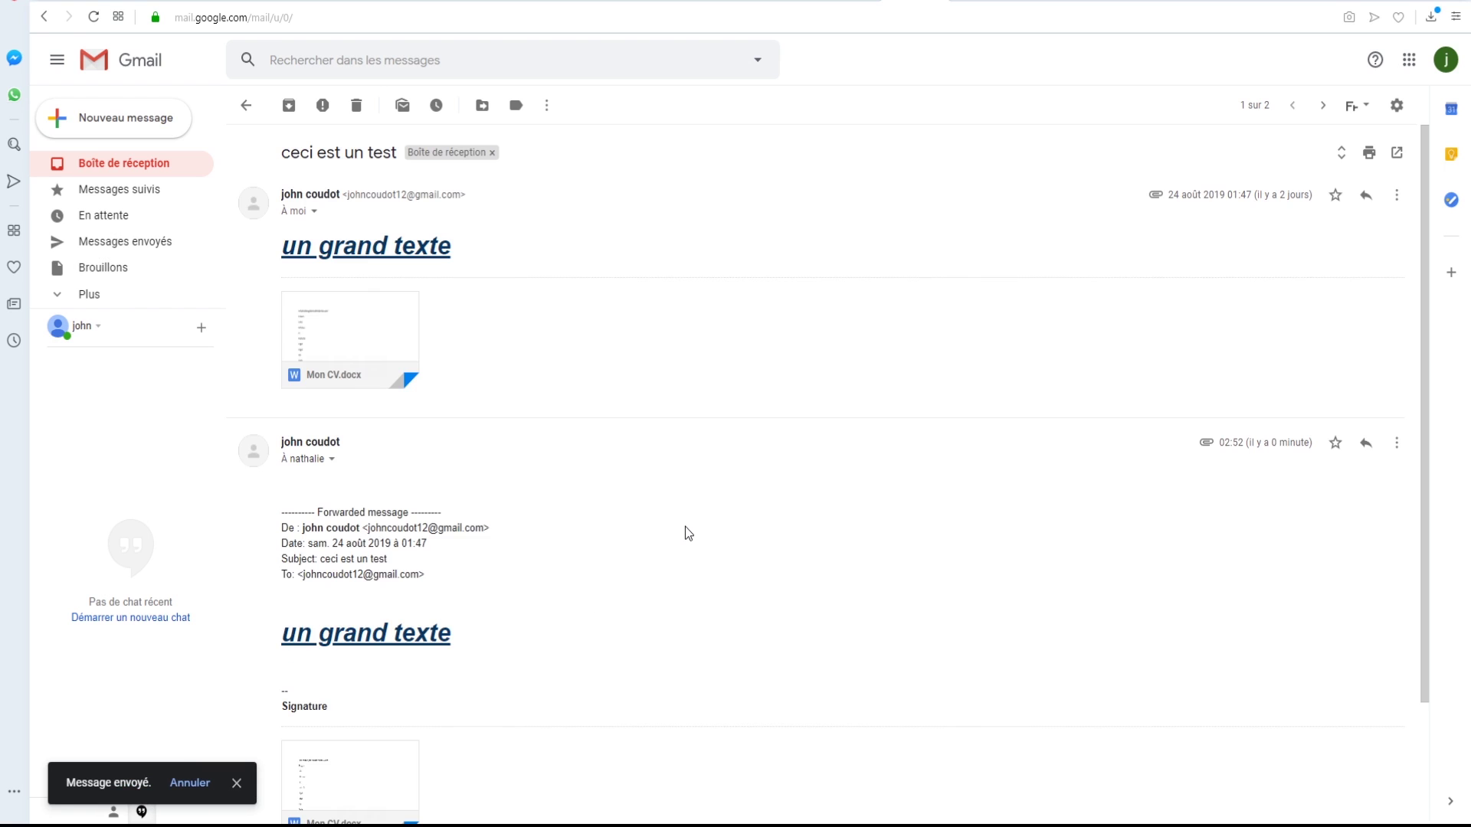
- Move to the older Google Community Team welcome email (2 sur 2)
key("j")
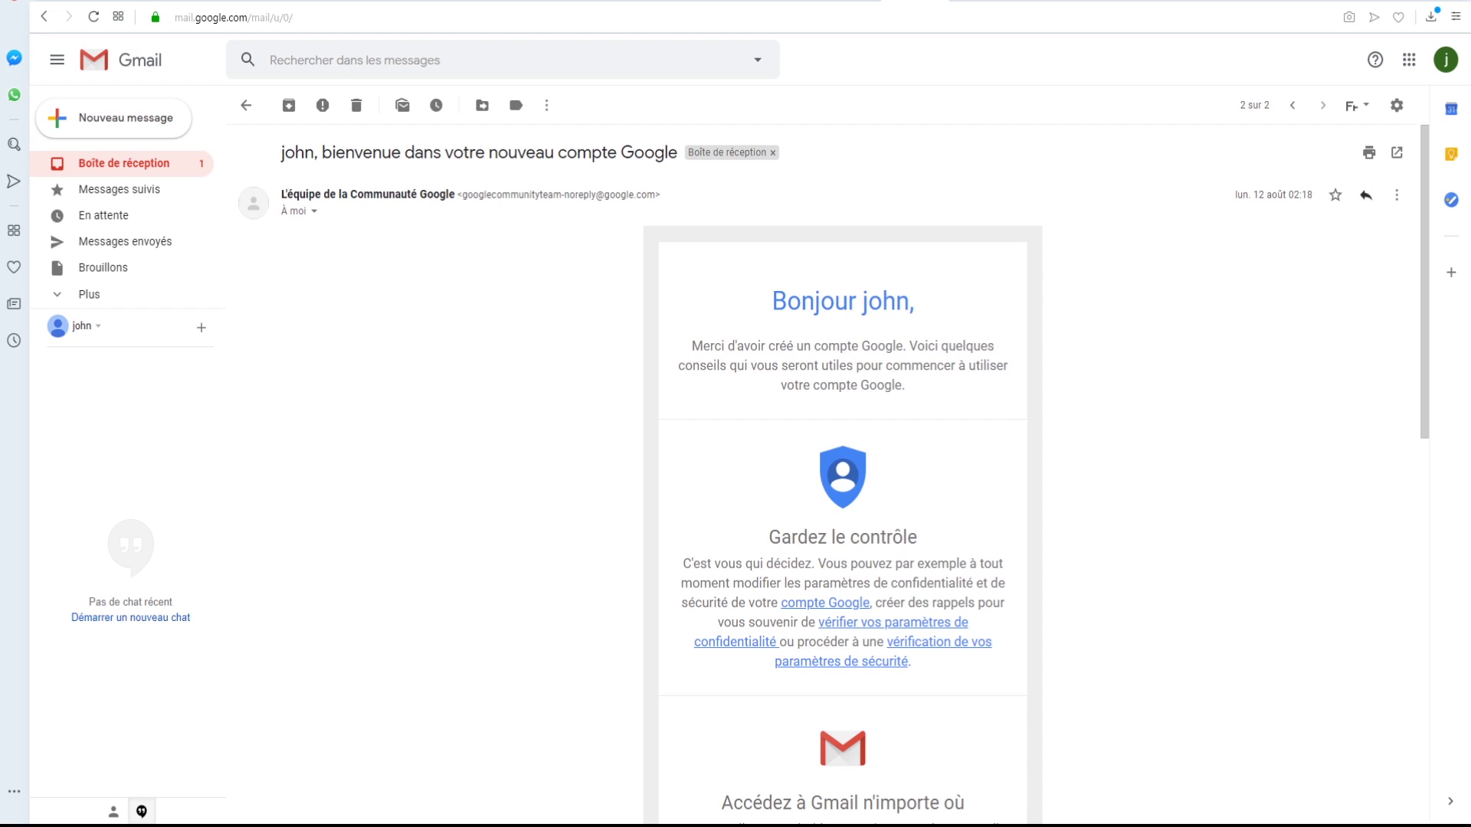
left_click(1396, 106)
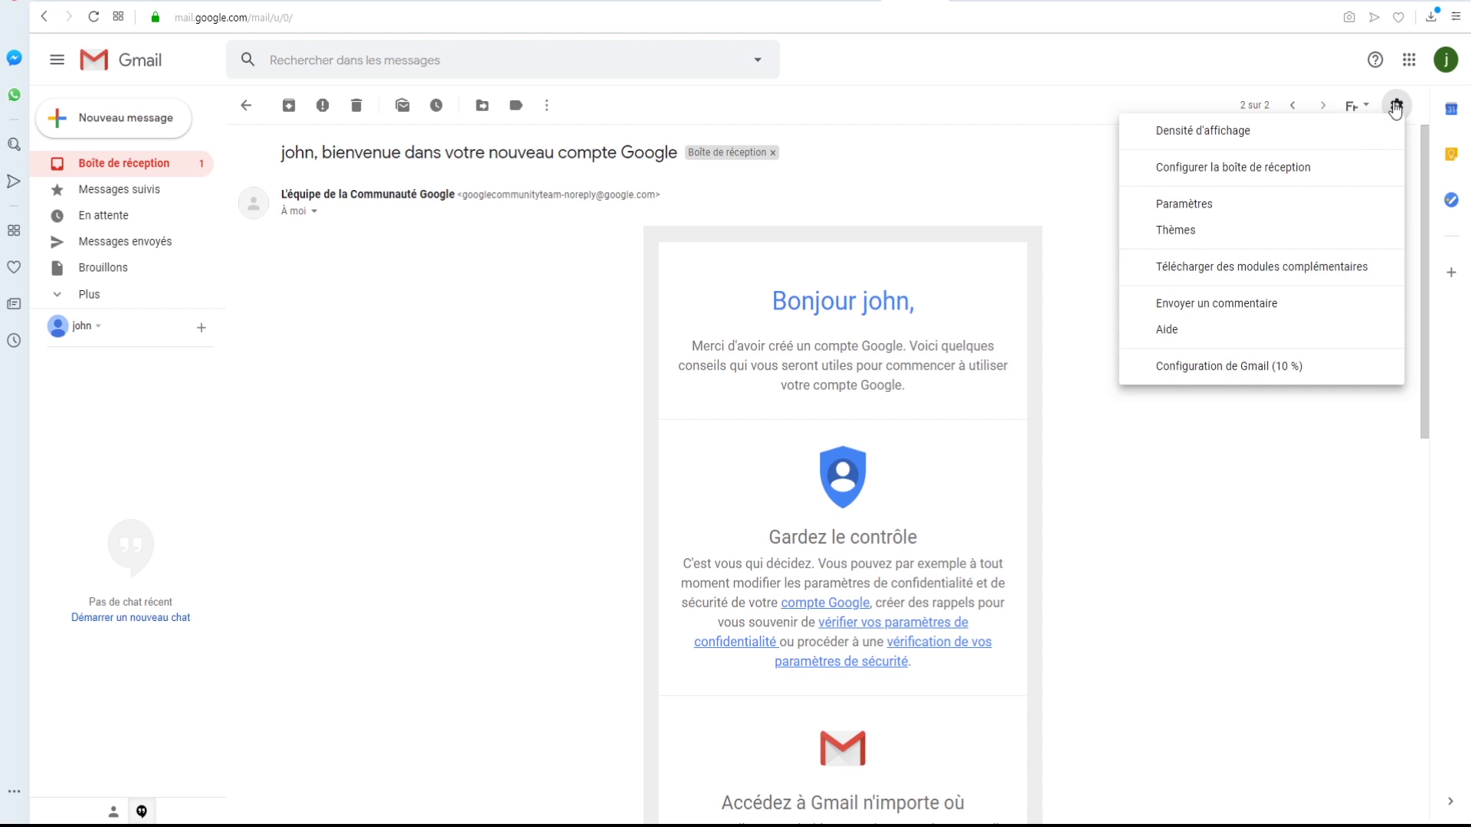
- Turn on the automatic reply running from 26 août to 2 septembre 2019
left_click(1196, 204)
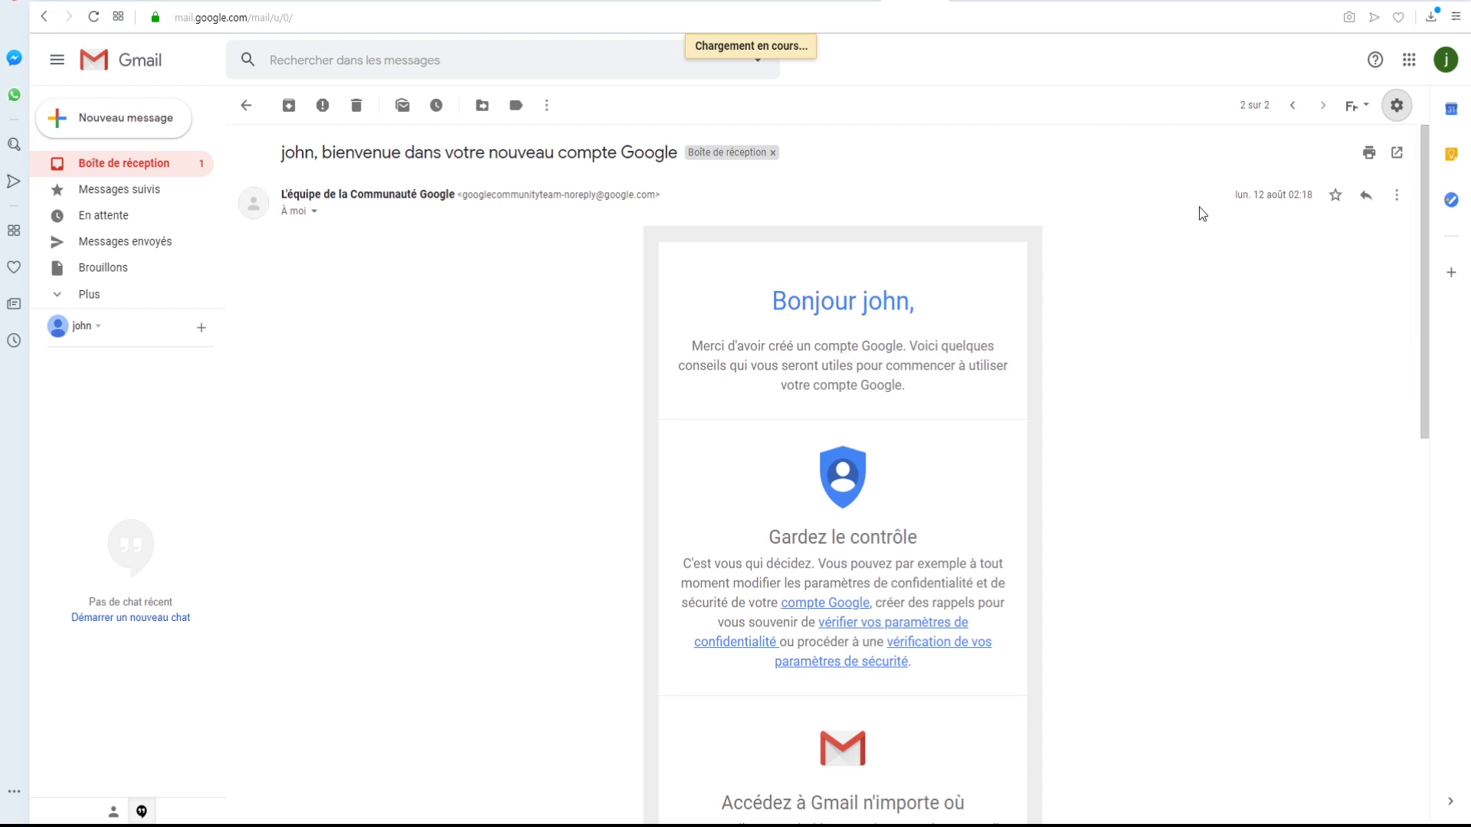
scroll(891, 293, "down", 7)
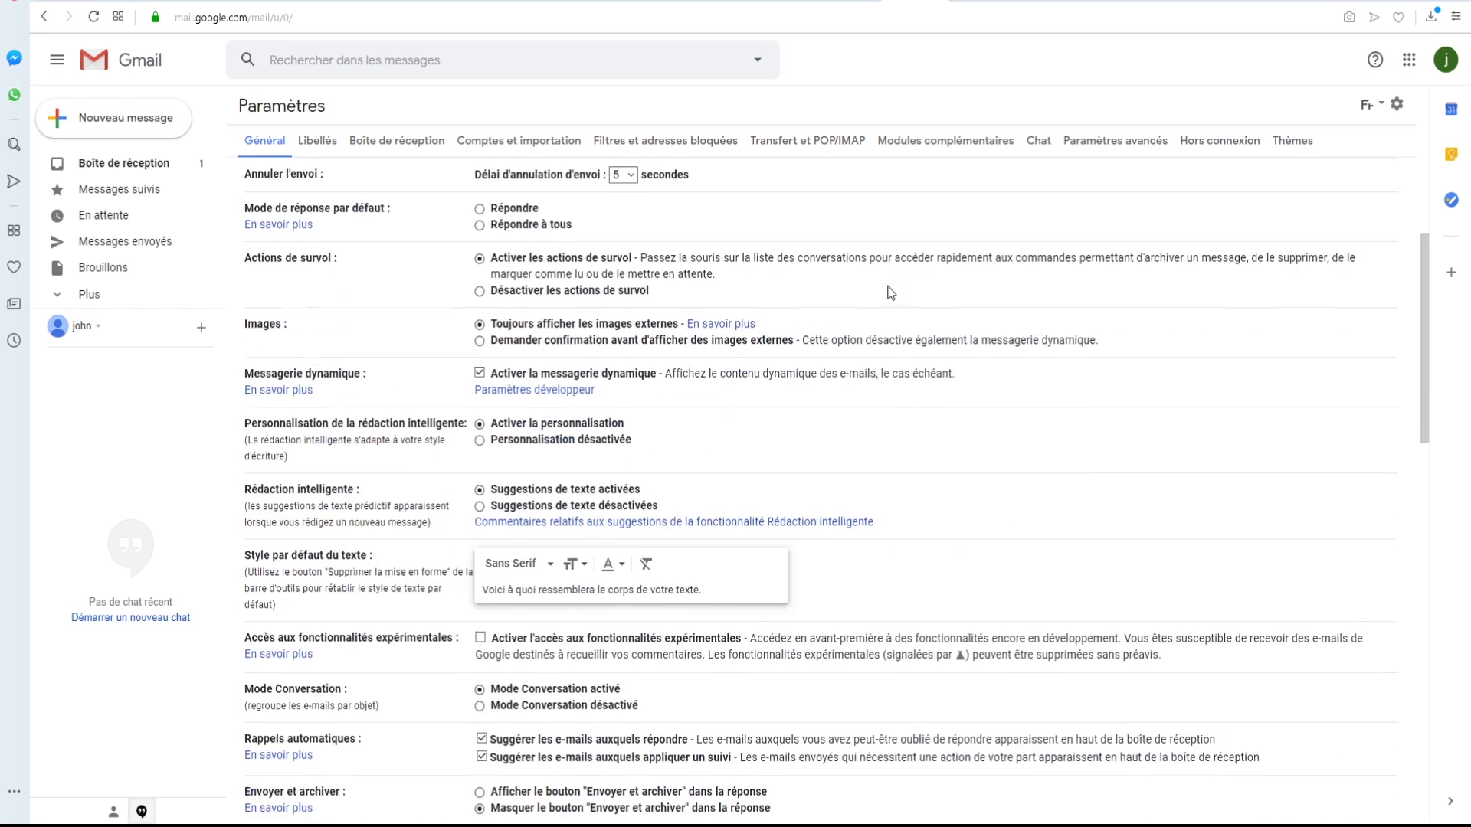
scroll(890, 293, "down", 12)
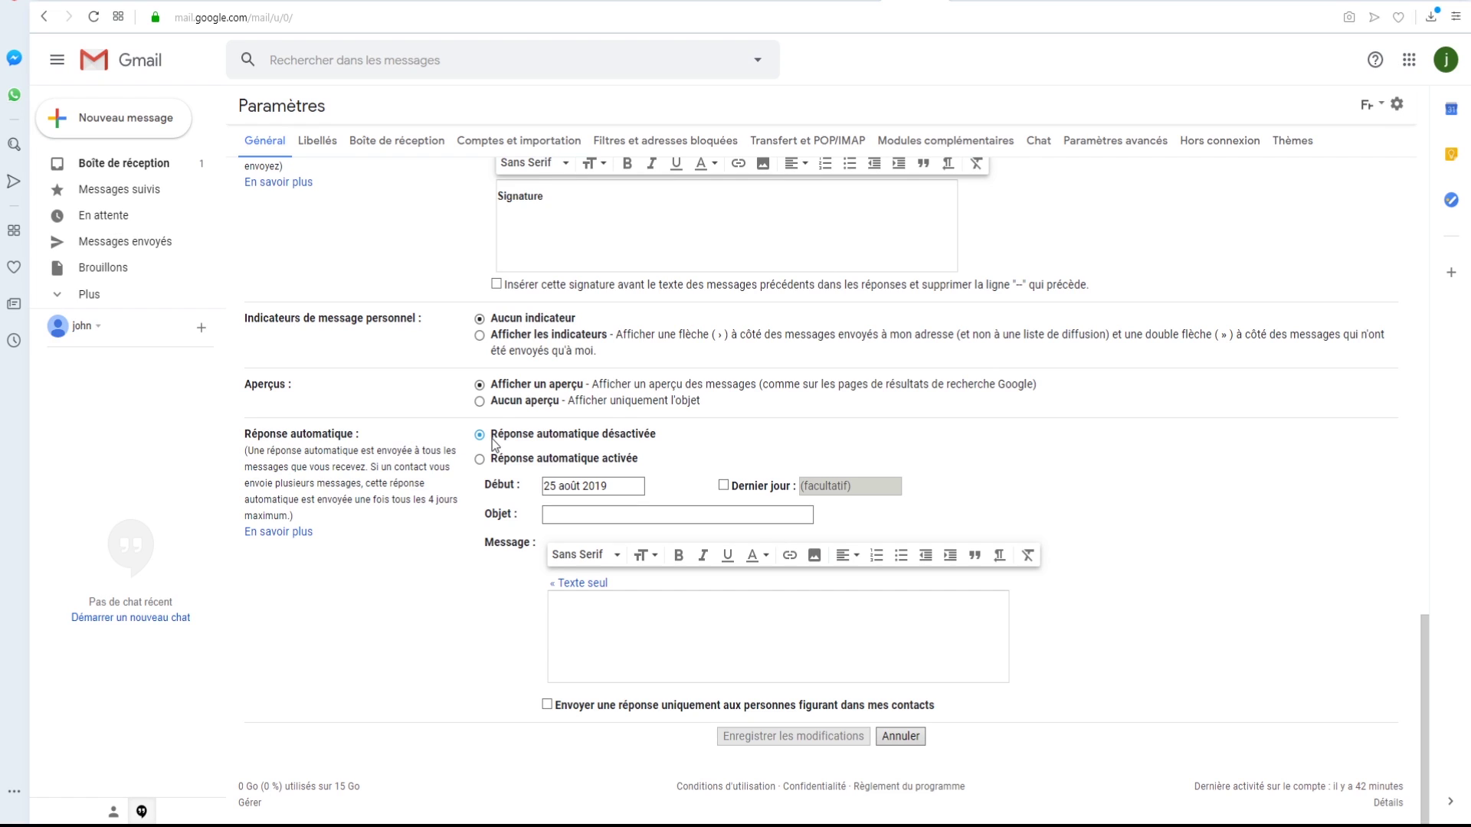
left_click(479, 459)
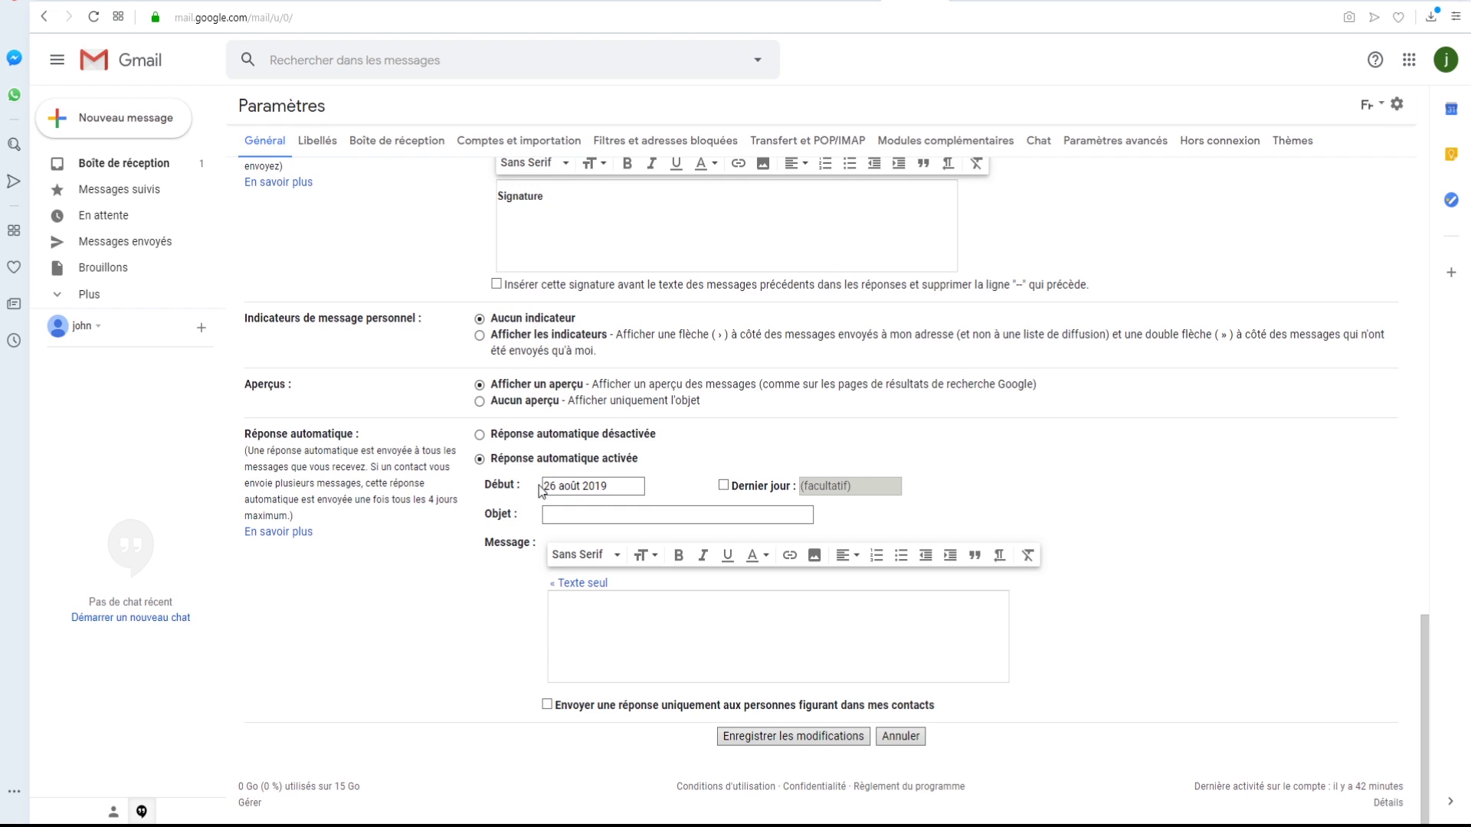
left_click(631, 485)
left_click(723, 485)
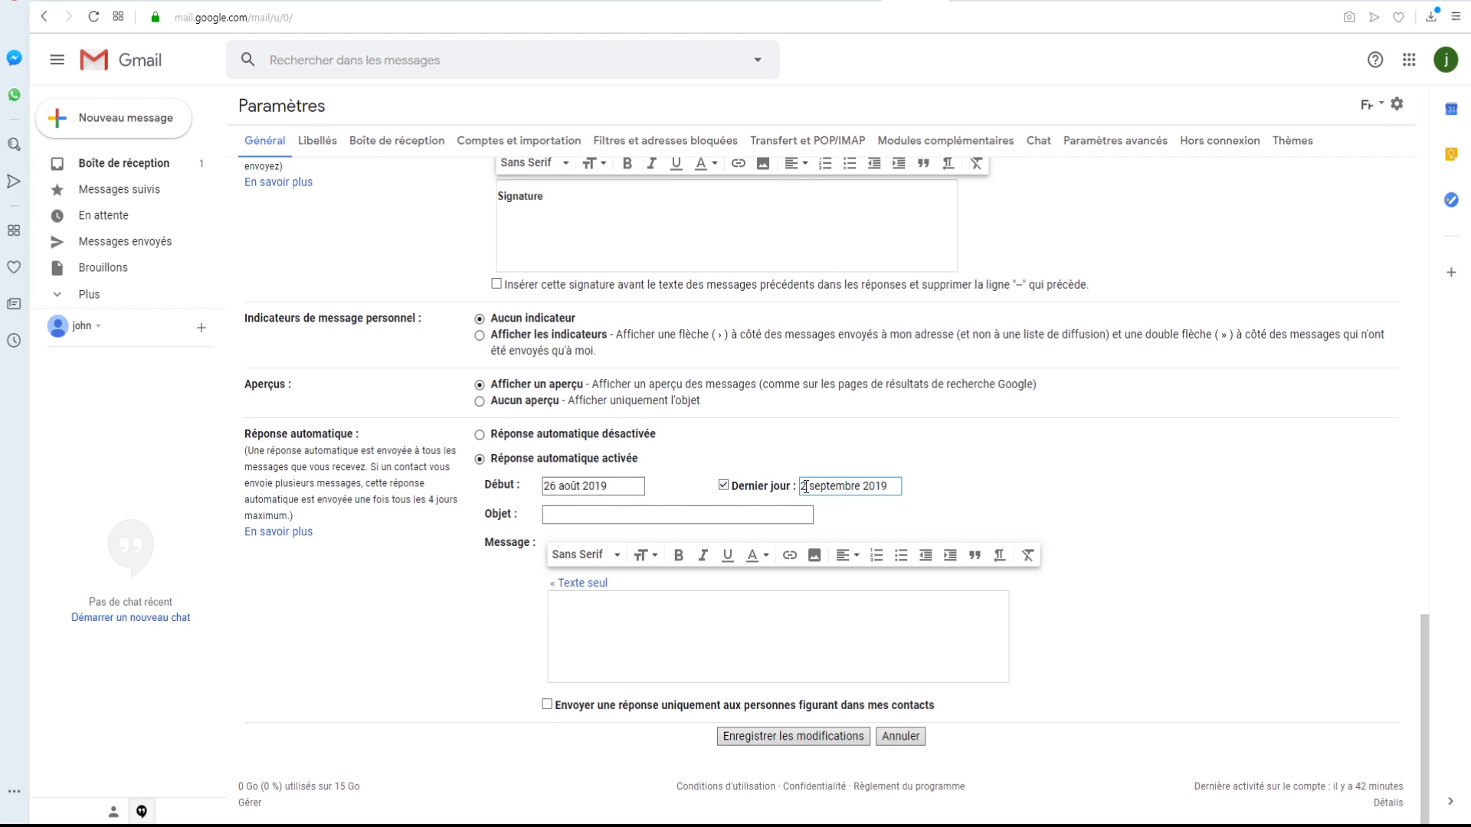
left_click(718, 508)
- Give the auto-reply subject 'je suis en vacance' and paste the urgent-contact message, then save
left_click(568, 519)
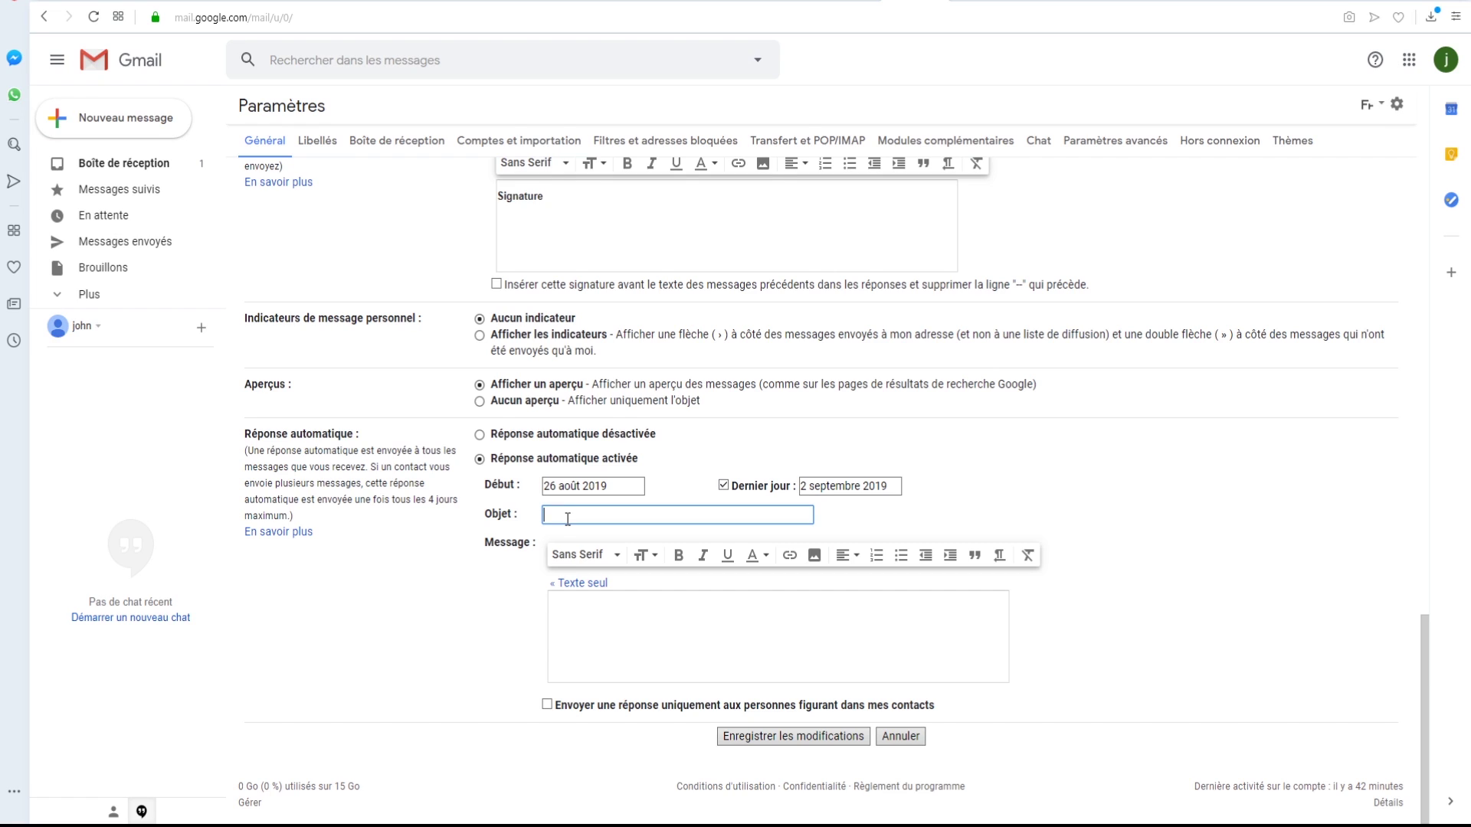
type("je suis en vacance")
left_click(712, 633)
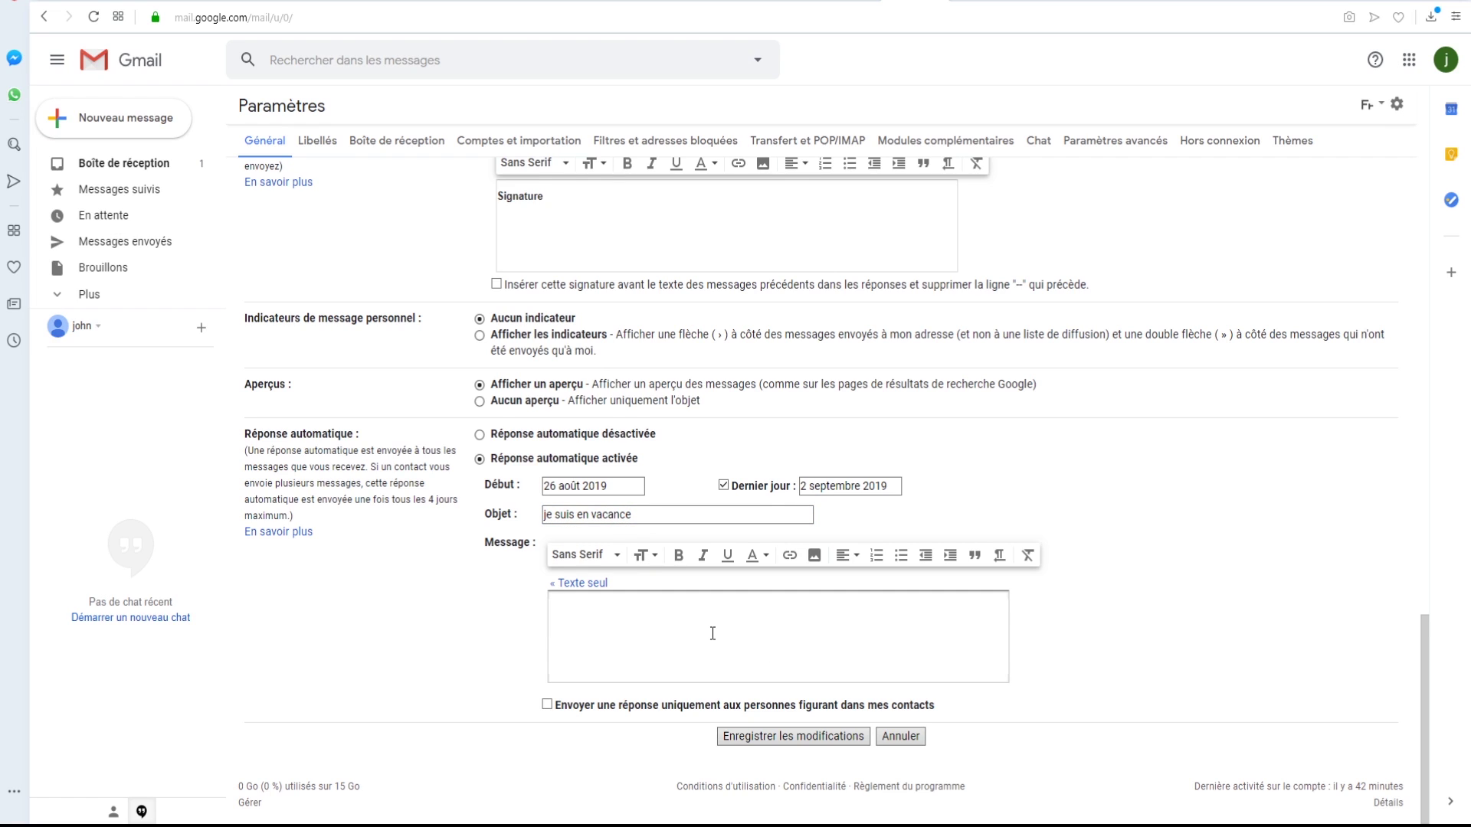
type("vous poouvez me contacter sur ce numéro pour les cas urgents")
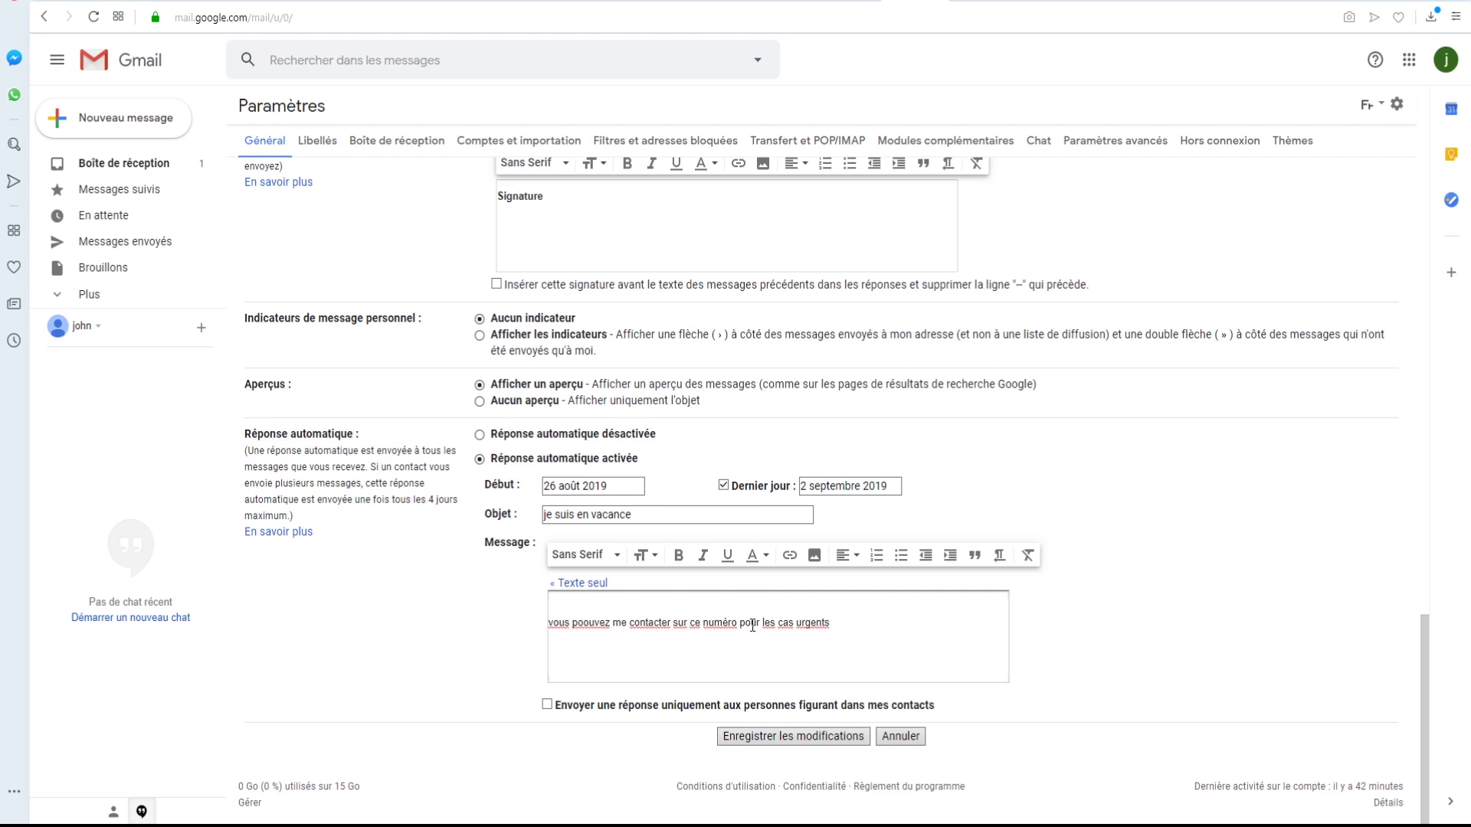
left_click(790, 738)
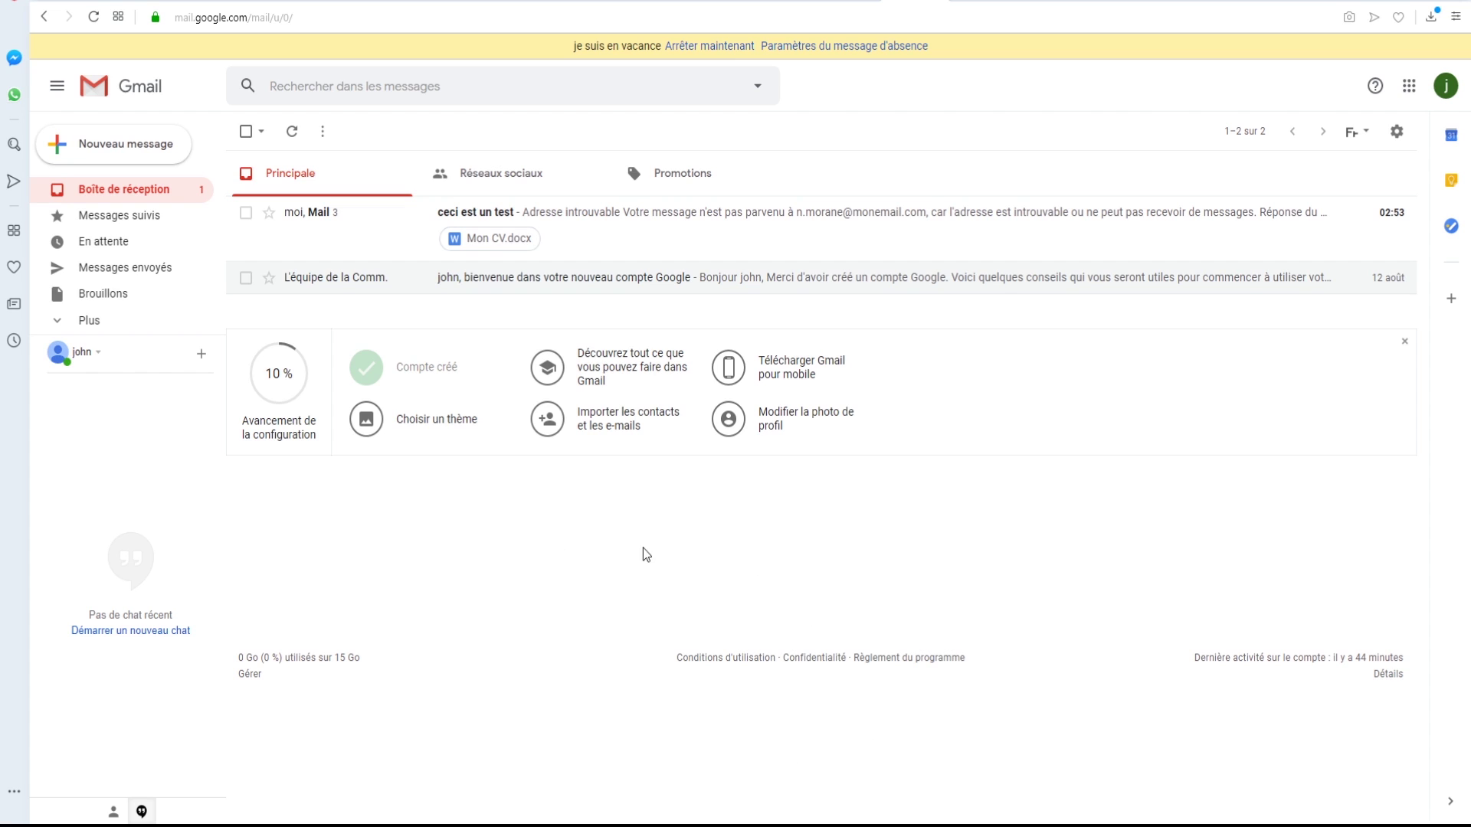
- Delete the first 'un grand texte' message from the 'ceci est un test' thread, then go back to the inbox
left_click(611, 224)
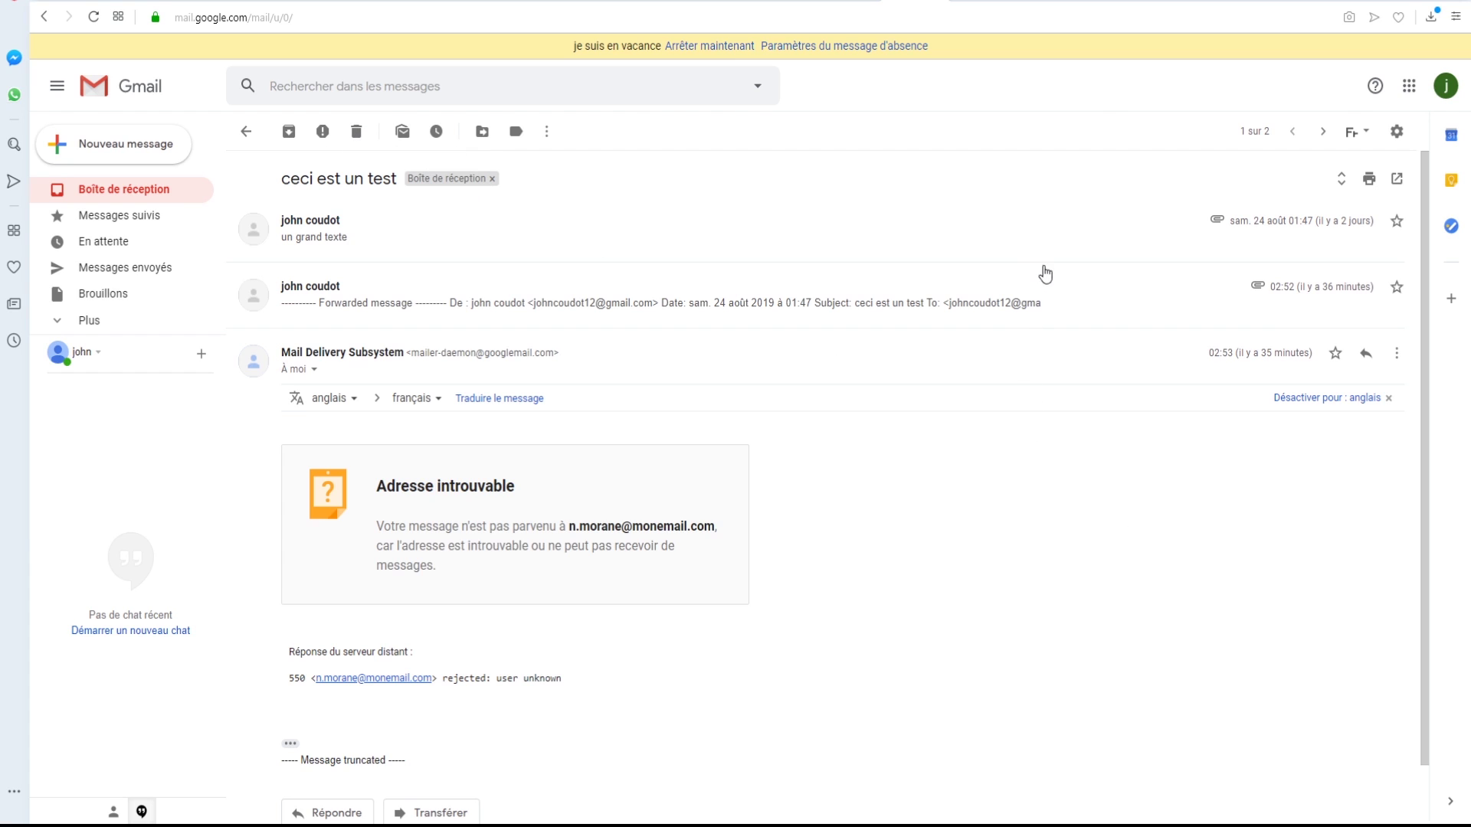
left_click(1397, 355)
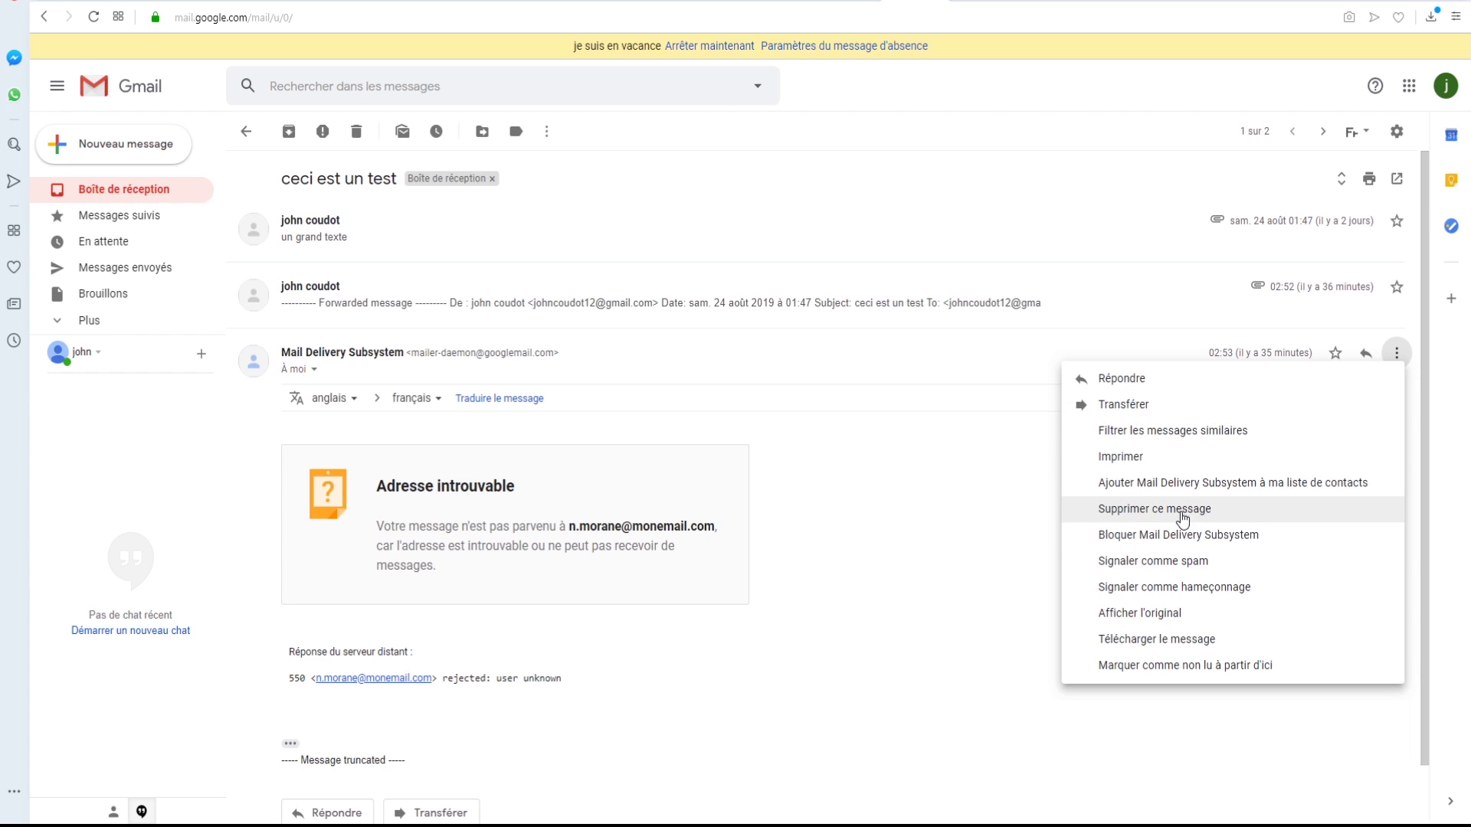
left_click(981, 480)
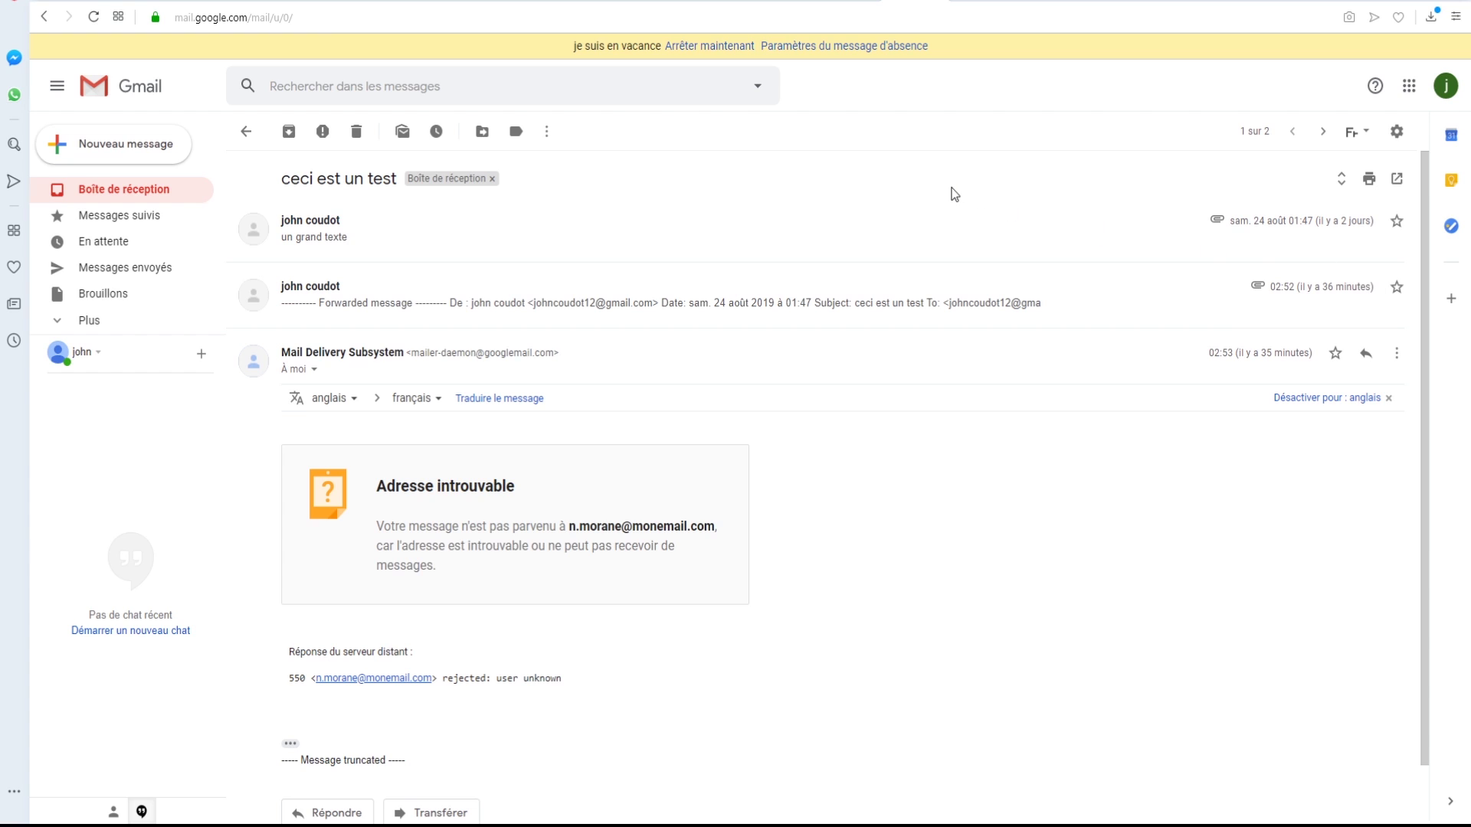
left_click(911, 227)
left_click(1396, 221)
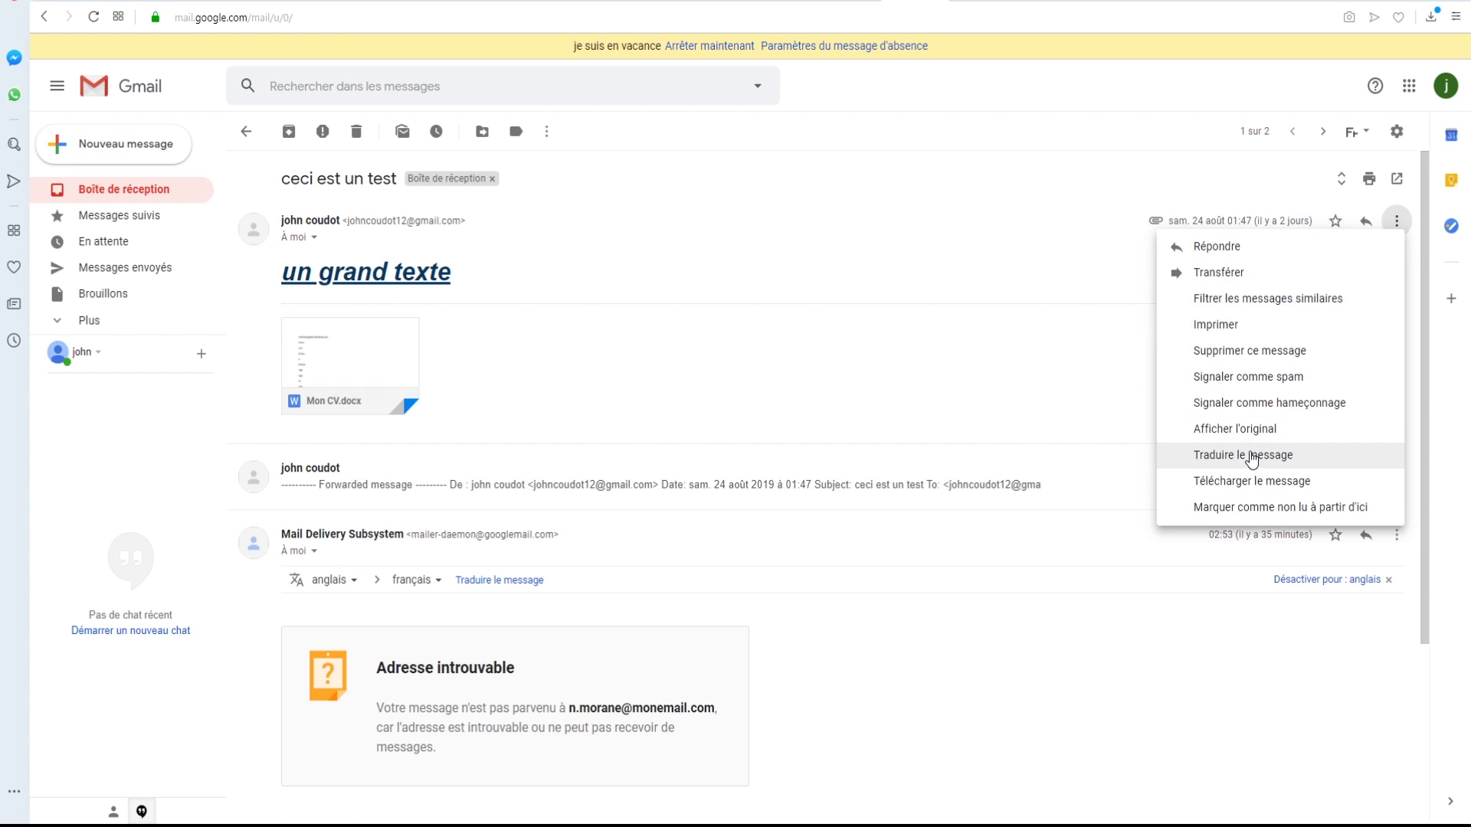
left_click(1250, 352)
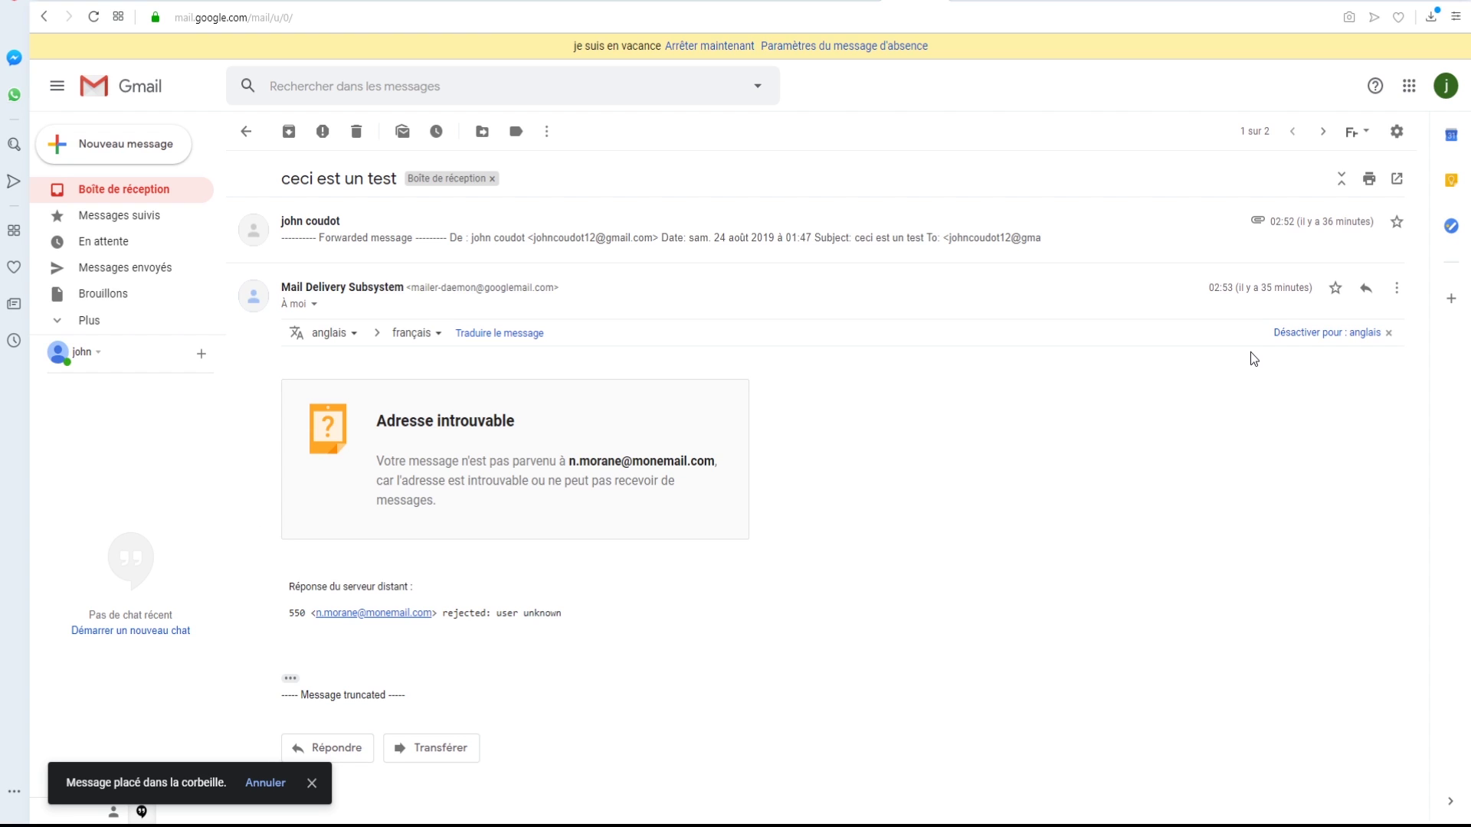
key("alt+Left")
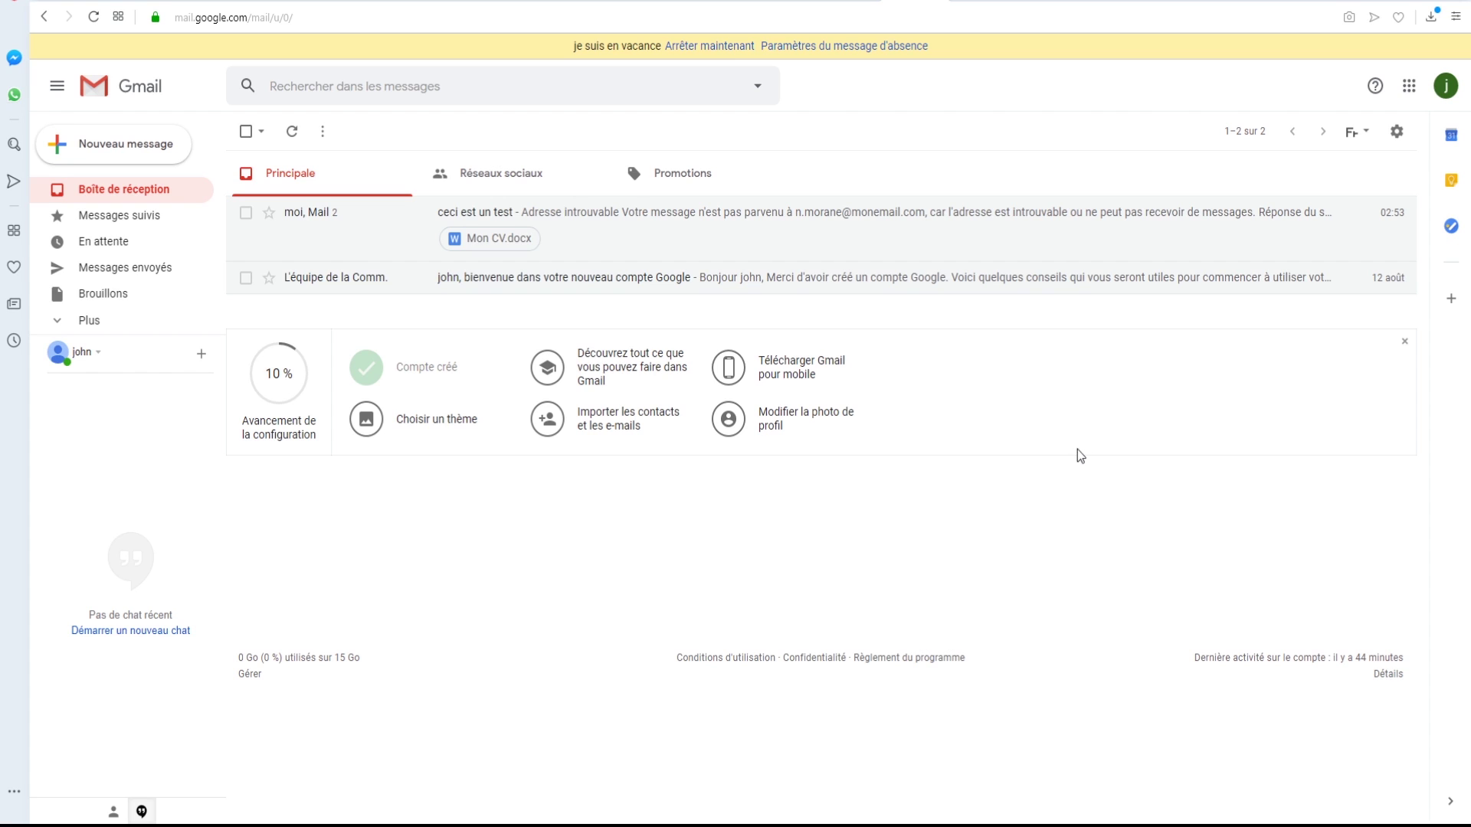
left_click(470, 283)
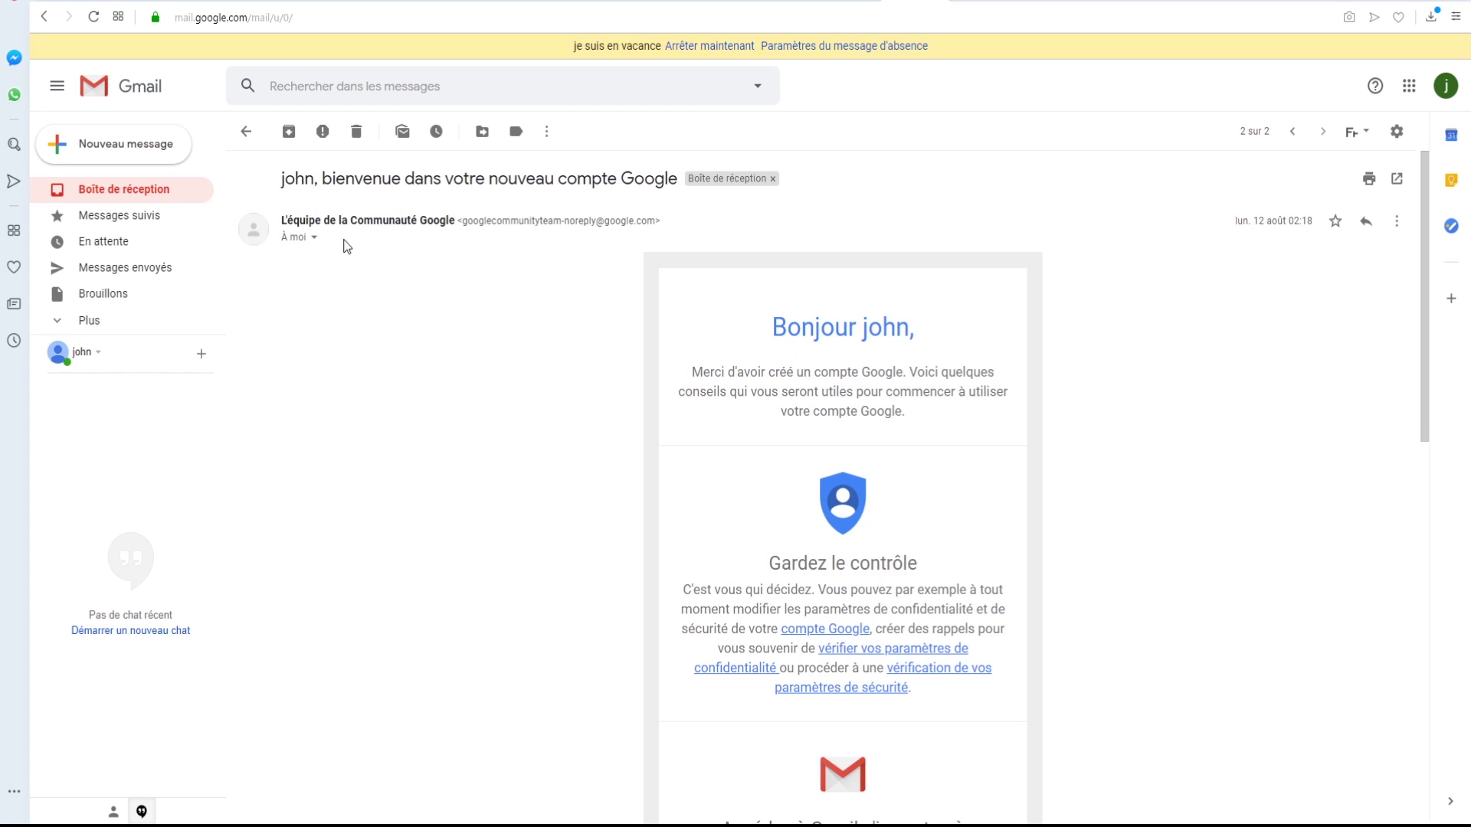
left_click(323, 133)
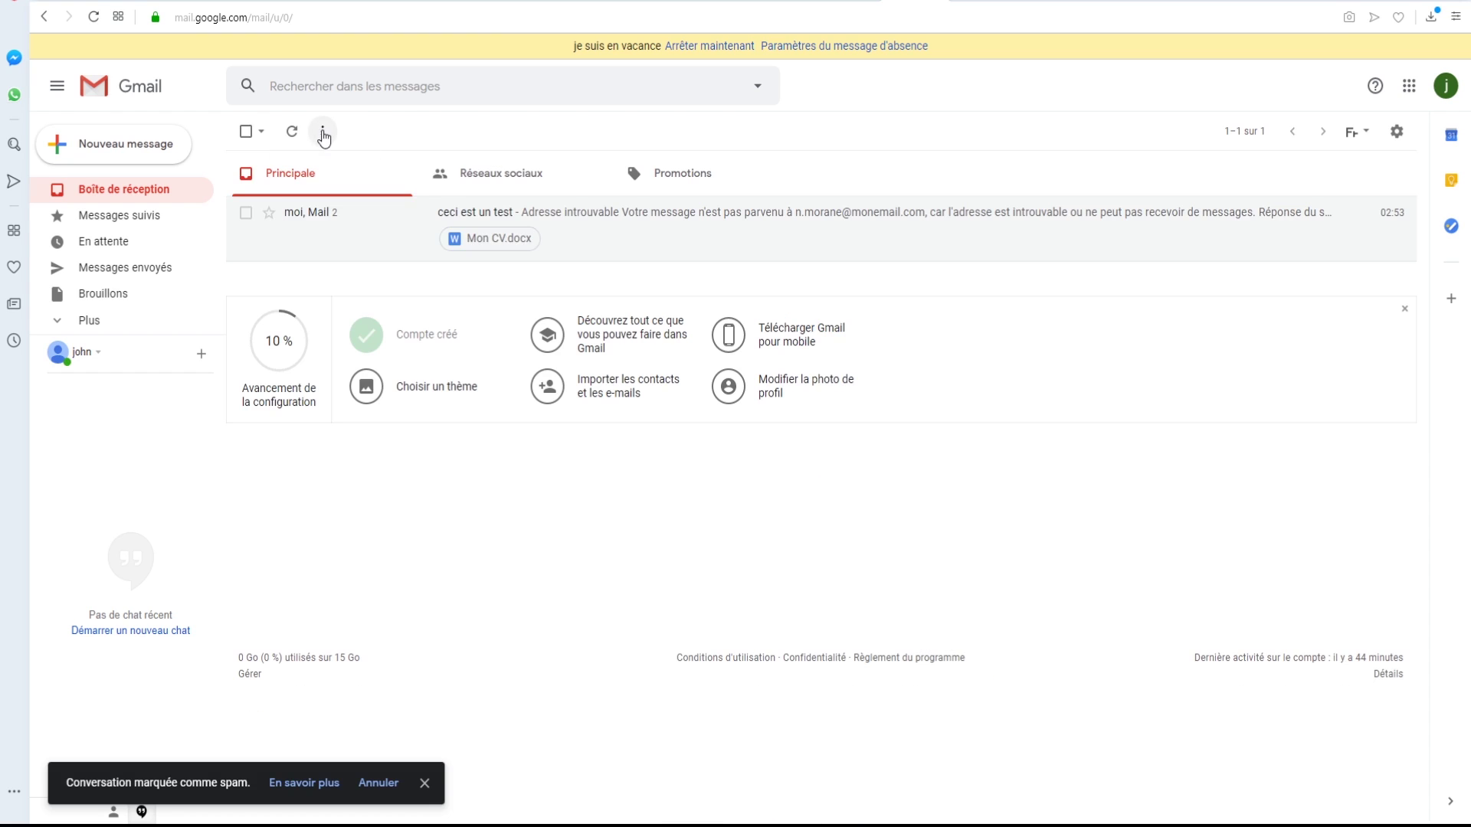
left_click(97, 321)
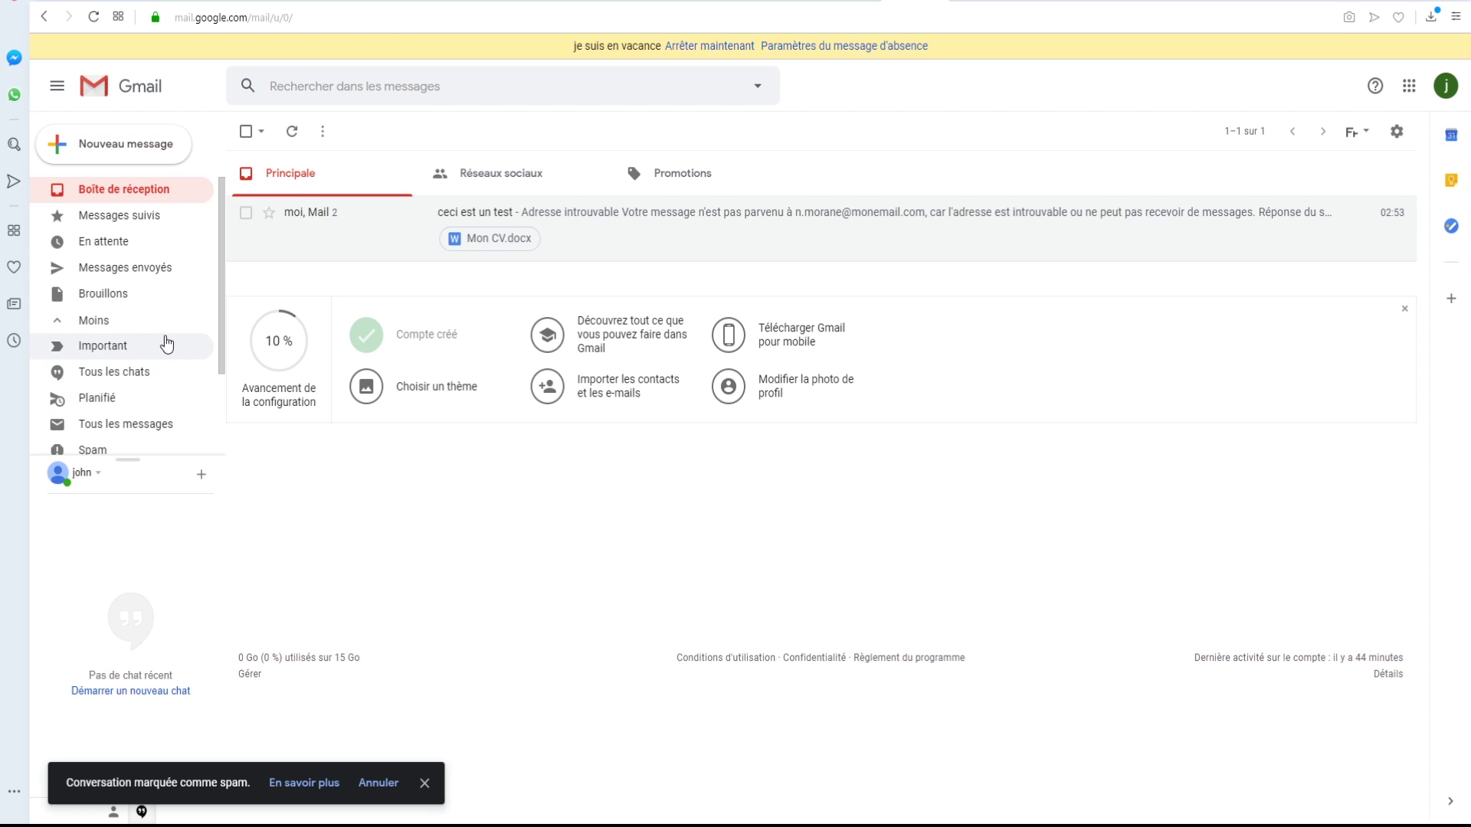
scroll(161, 342, "down", 1)
left_click(103, 367)
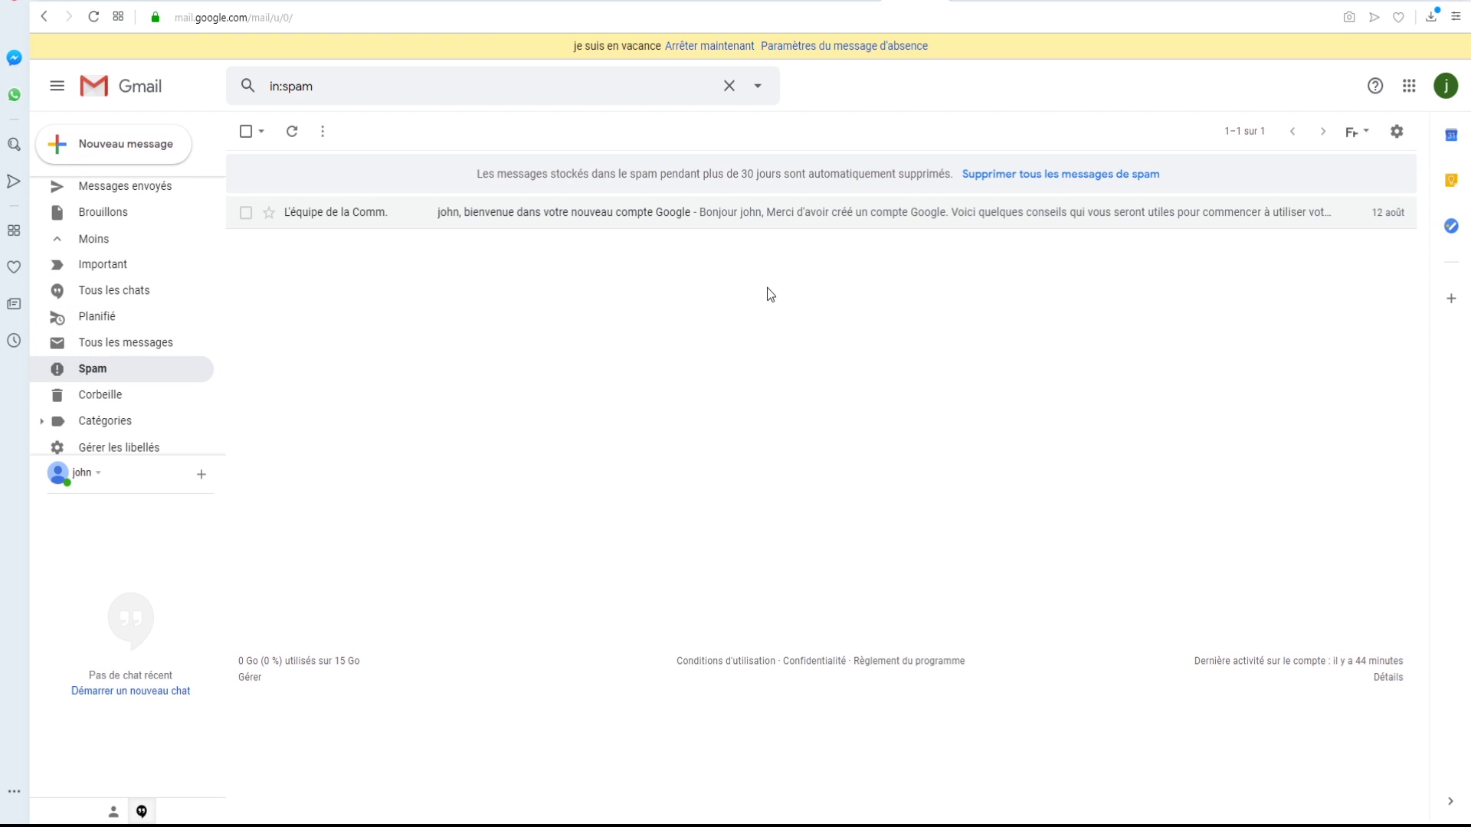
left_click(511, 216)
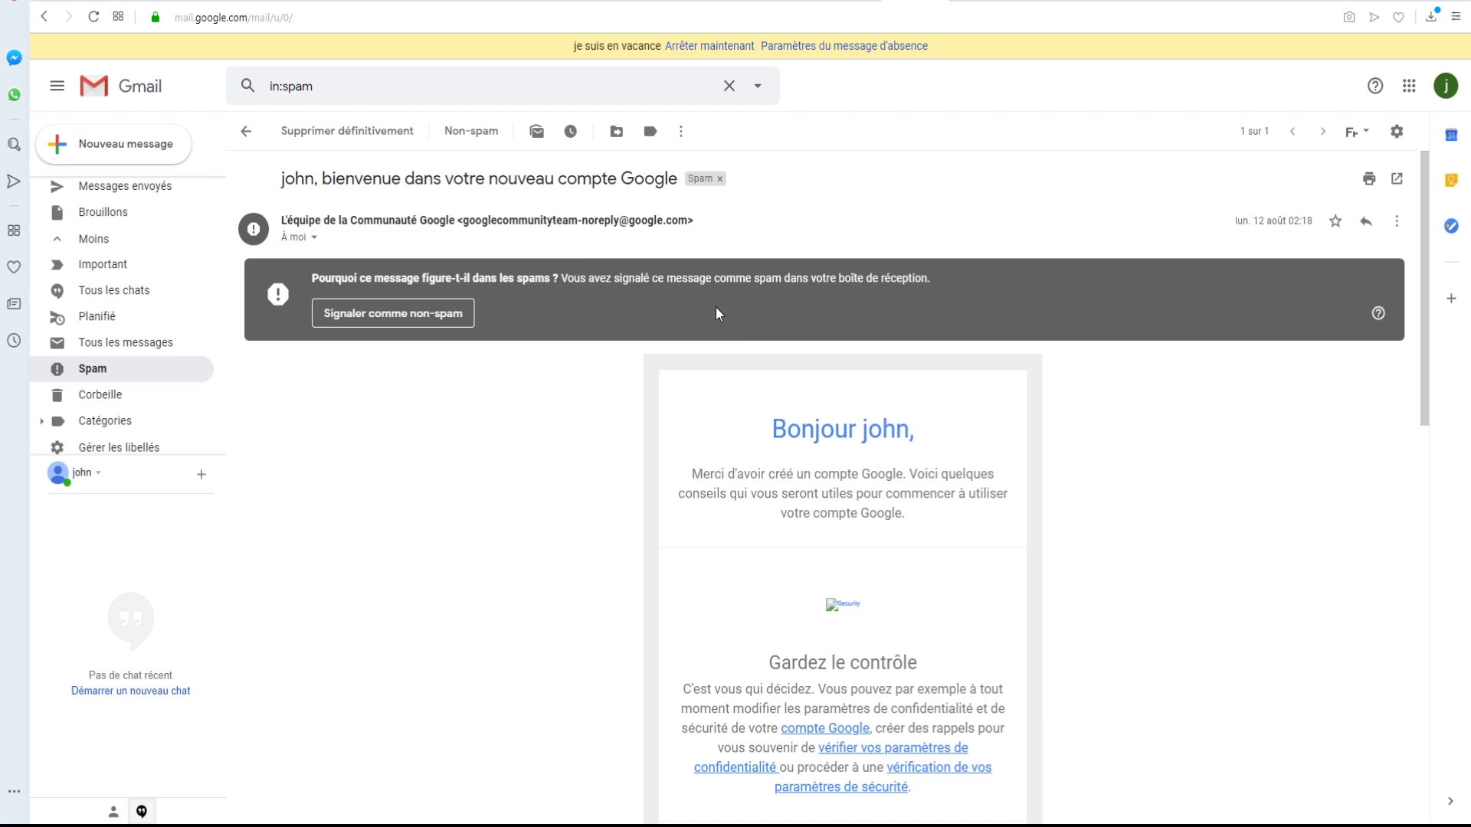
left_click(419, 320)
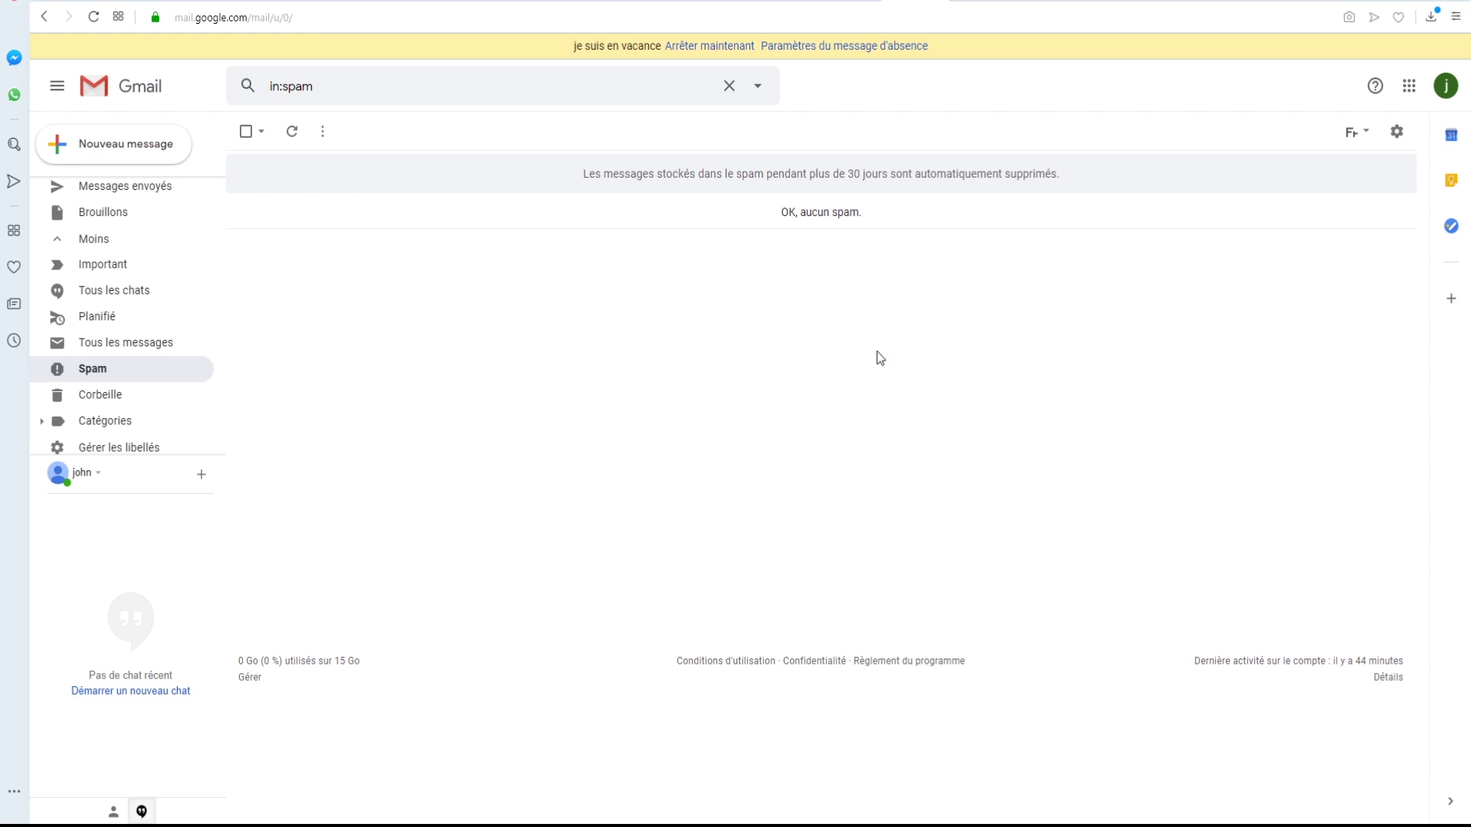
scroll(141, 222, "up", 1)
left_click(112, 198)
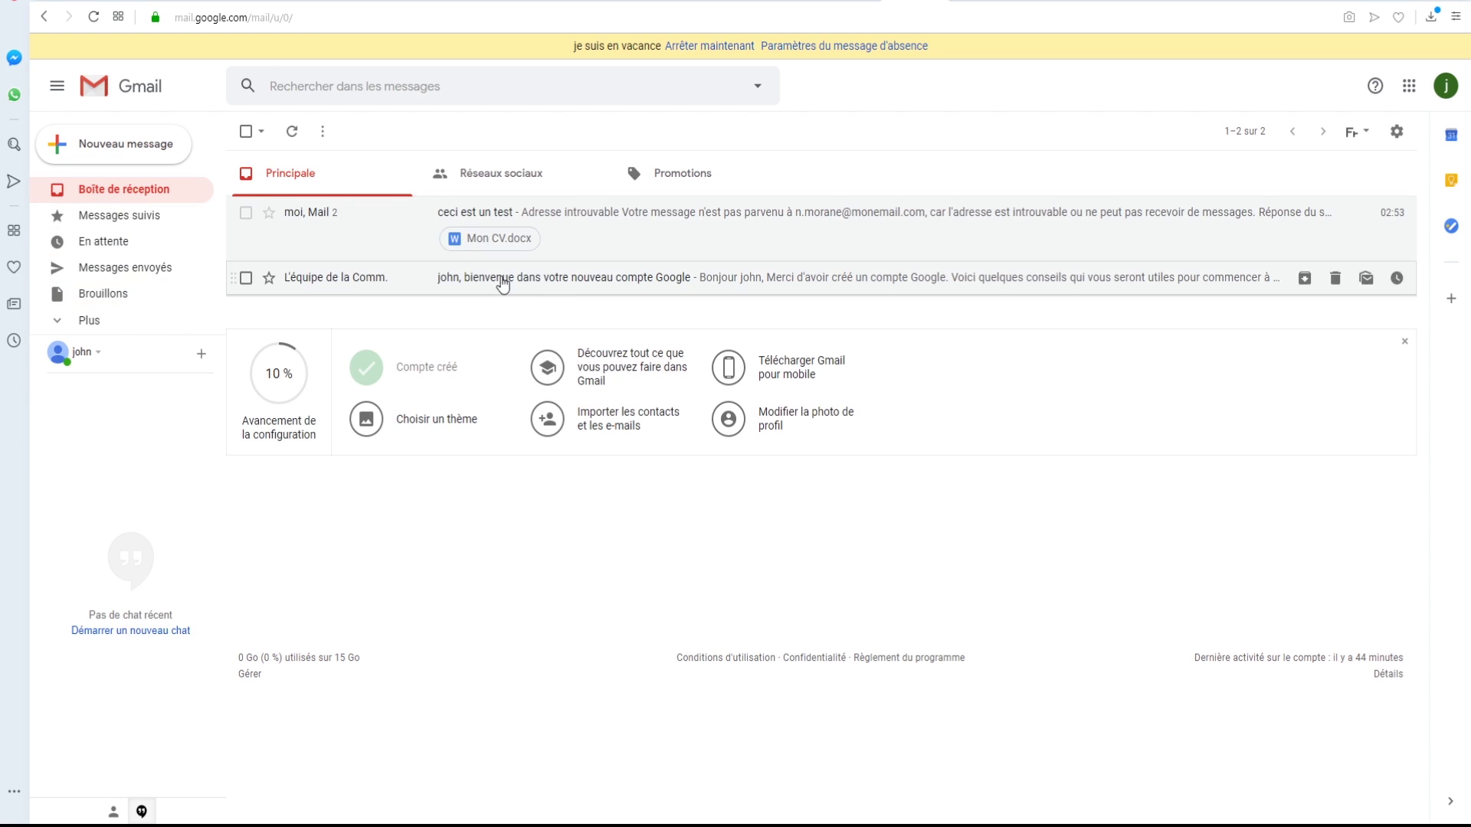
- Archive the Google welcome email, then view Tous les messages to include archived mail
left_click(413, 280)
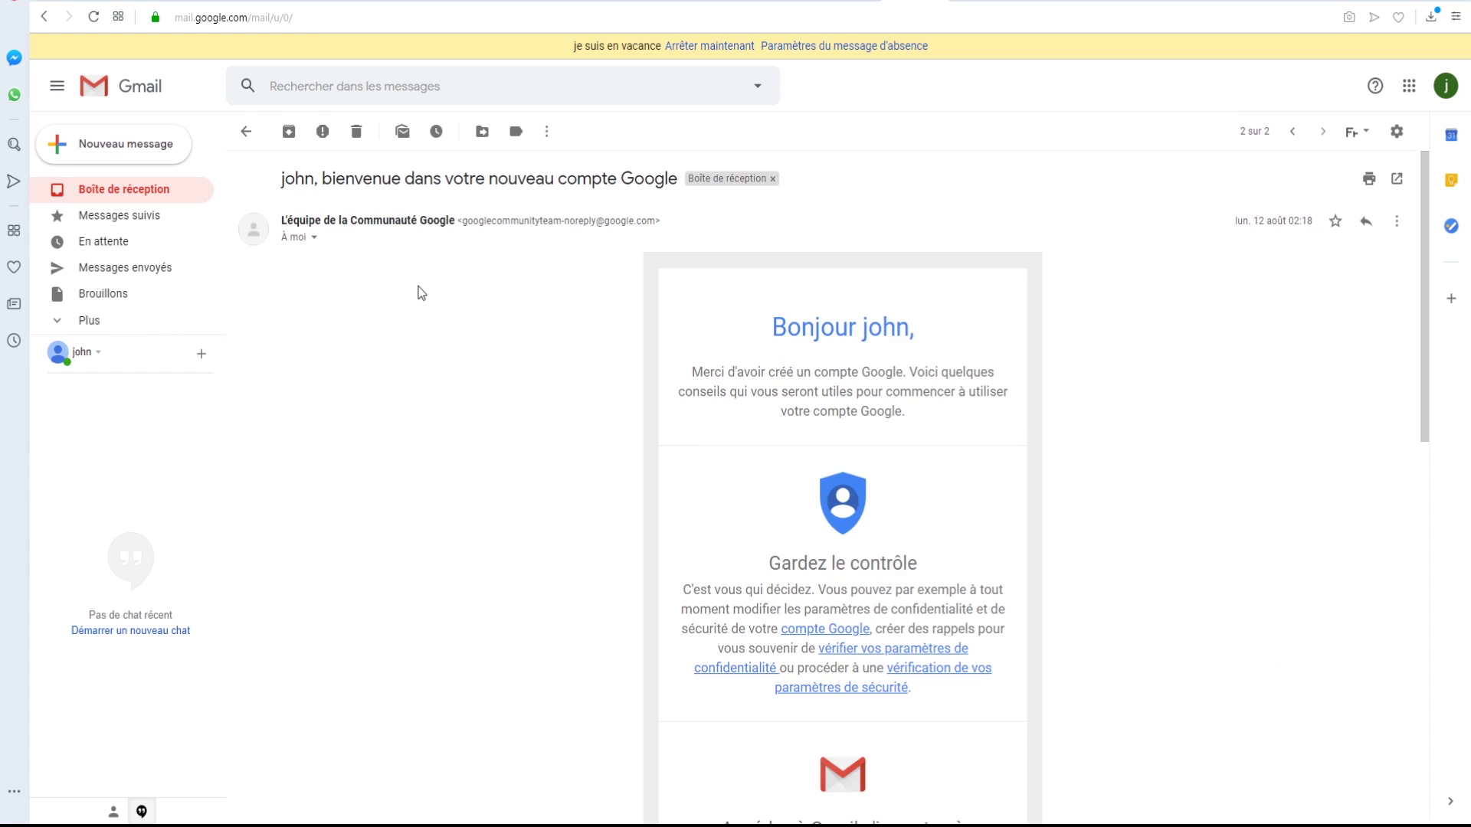
left_click(288, 133)
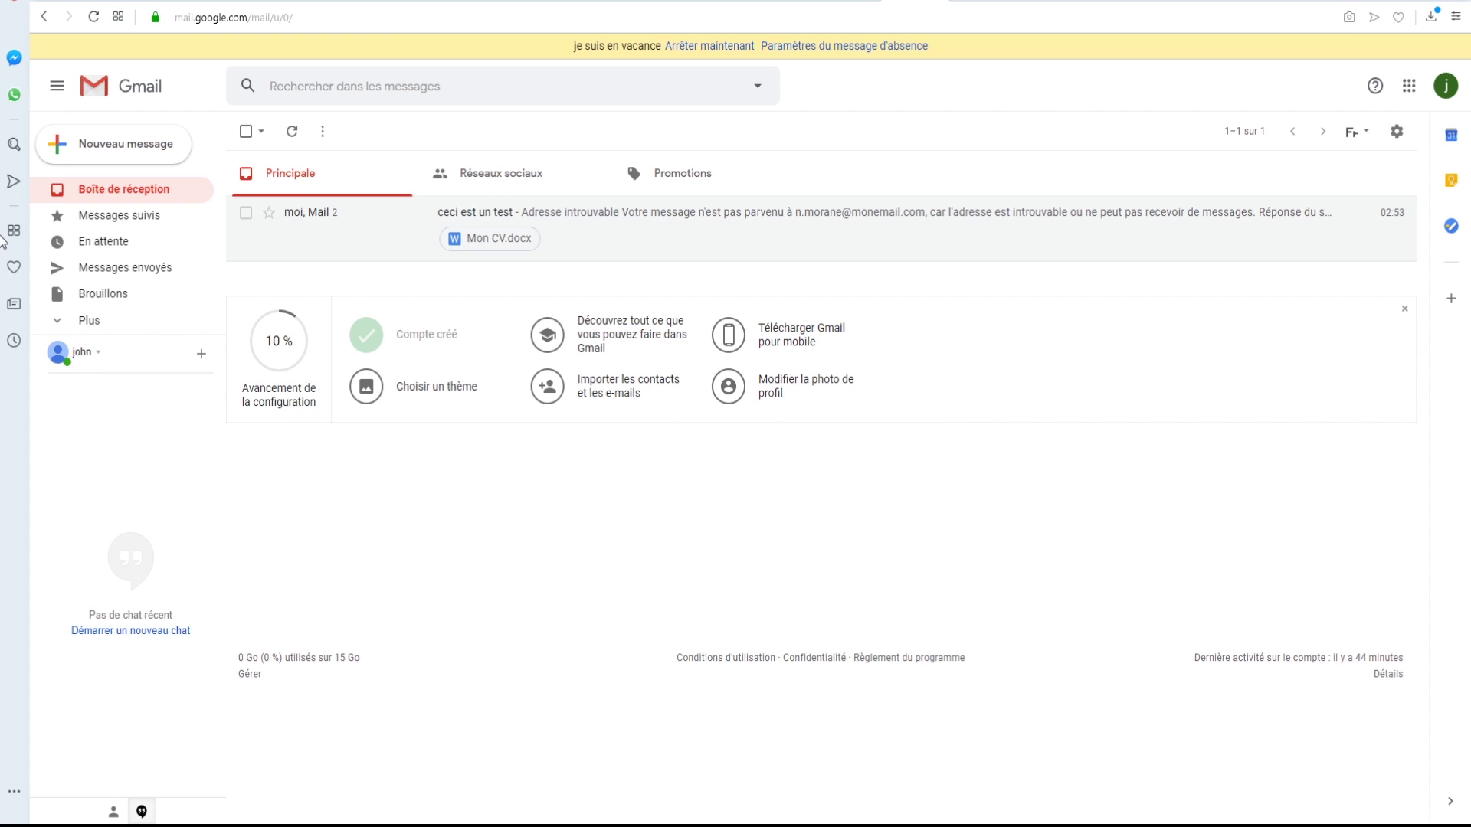
left_click(100, 322)
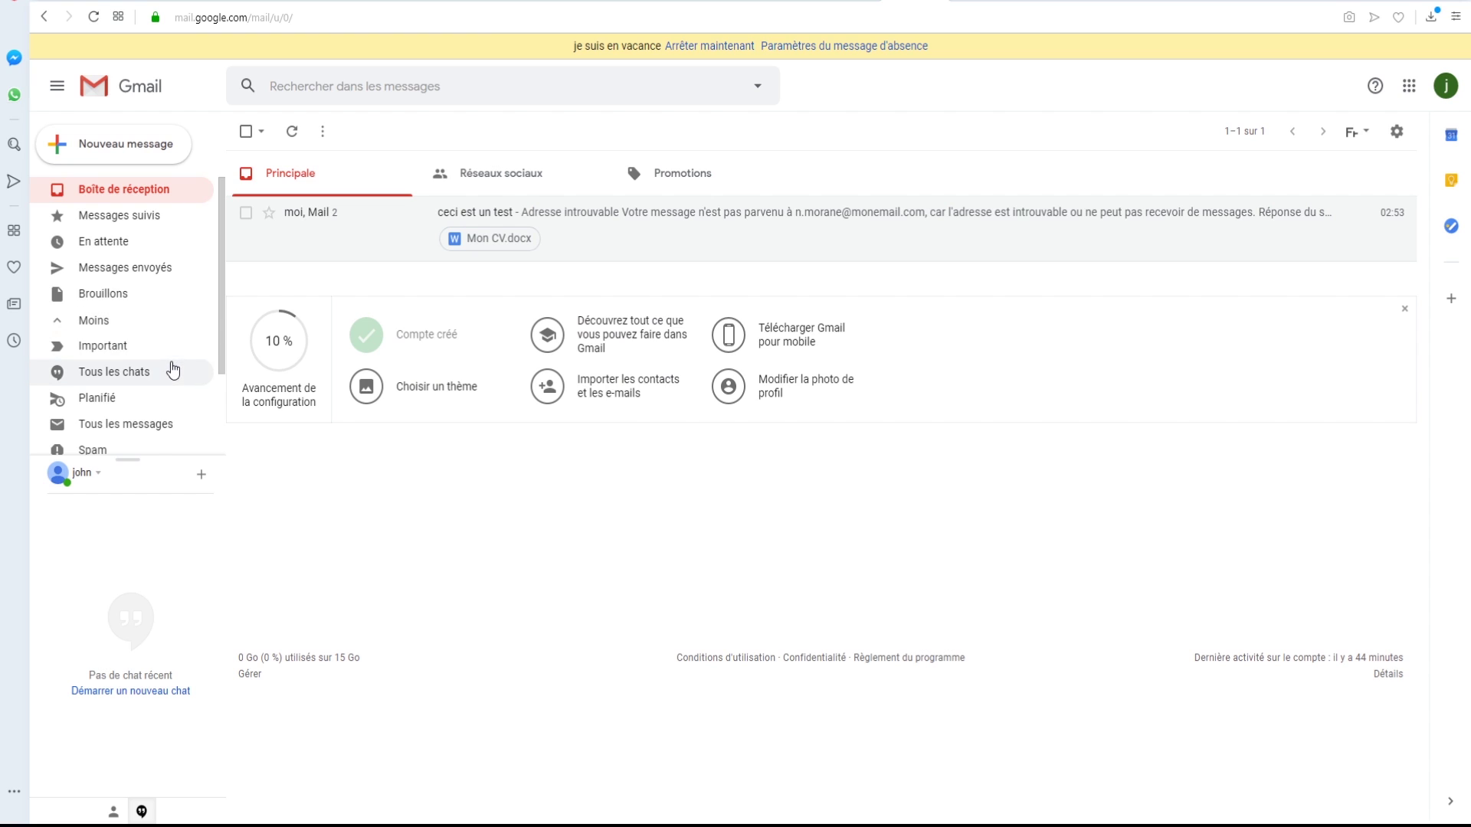
scroll(173, 371, "down", 1)
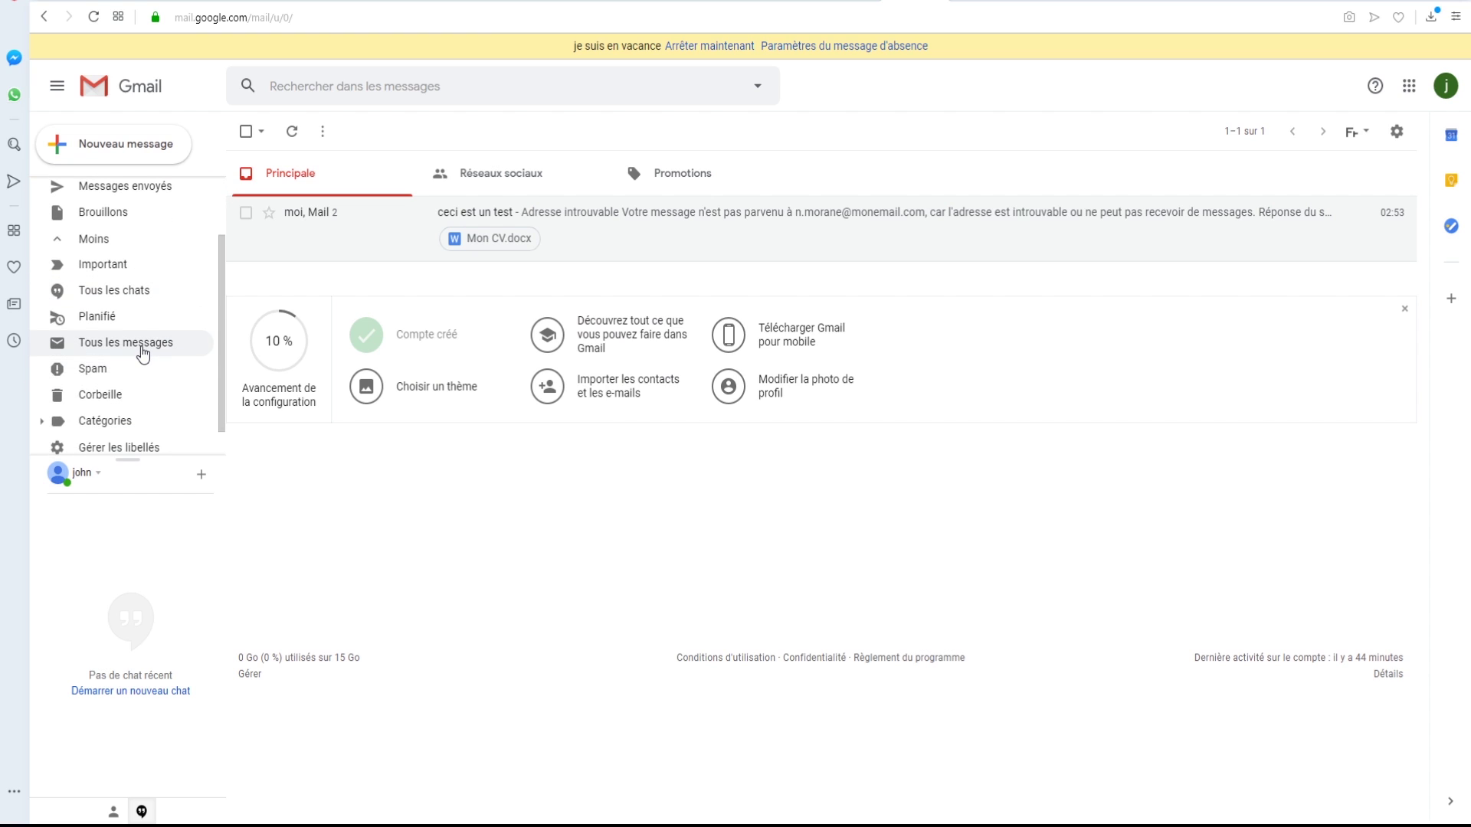
left_click(140, 348)
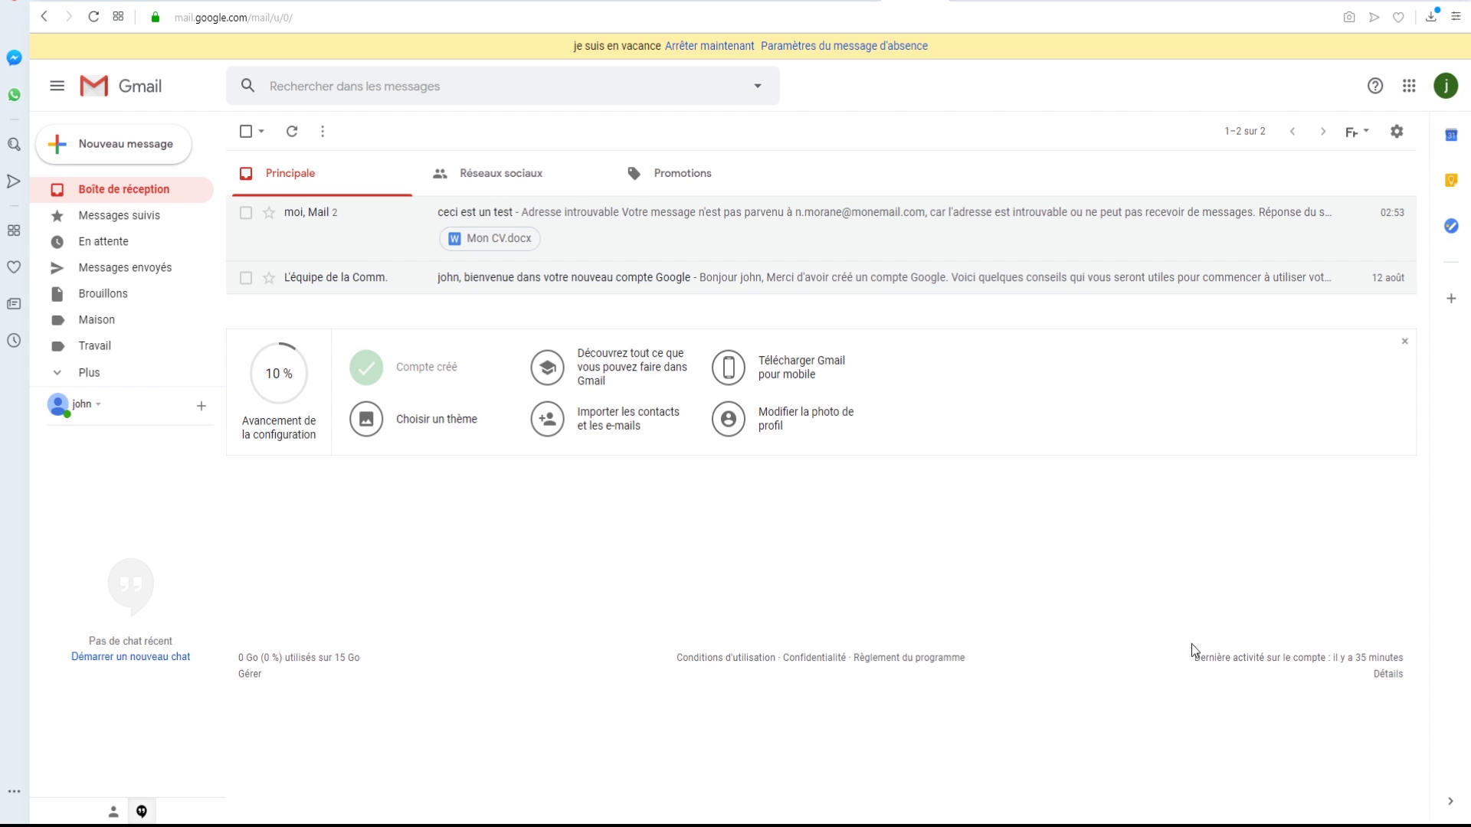
- Apply the Maison and Travail labels to 'ceci est un test' and return to Boîte de réception
left_click(655, 243)
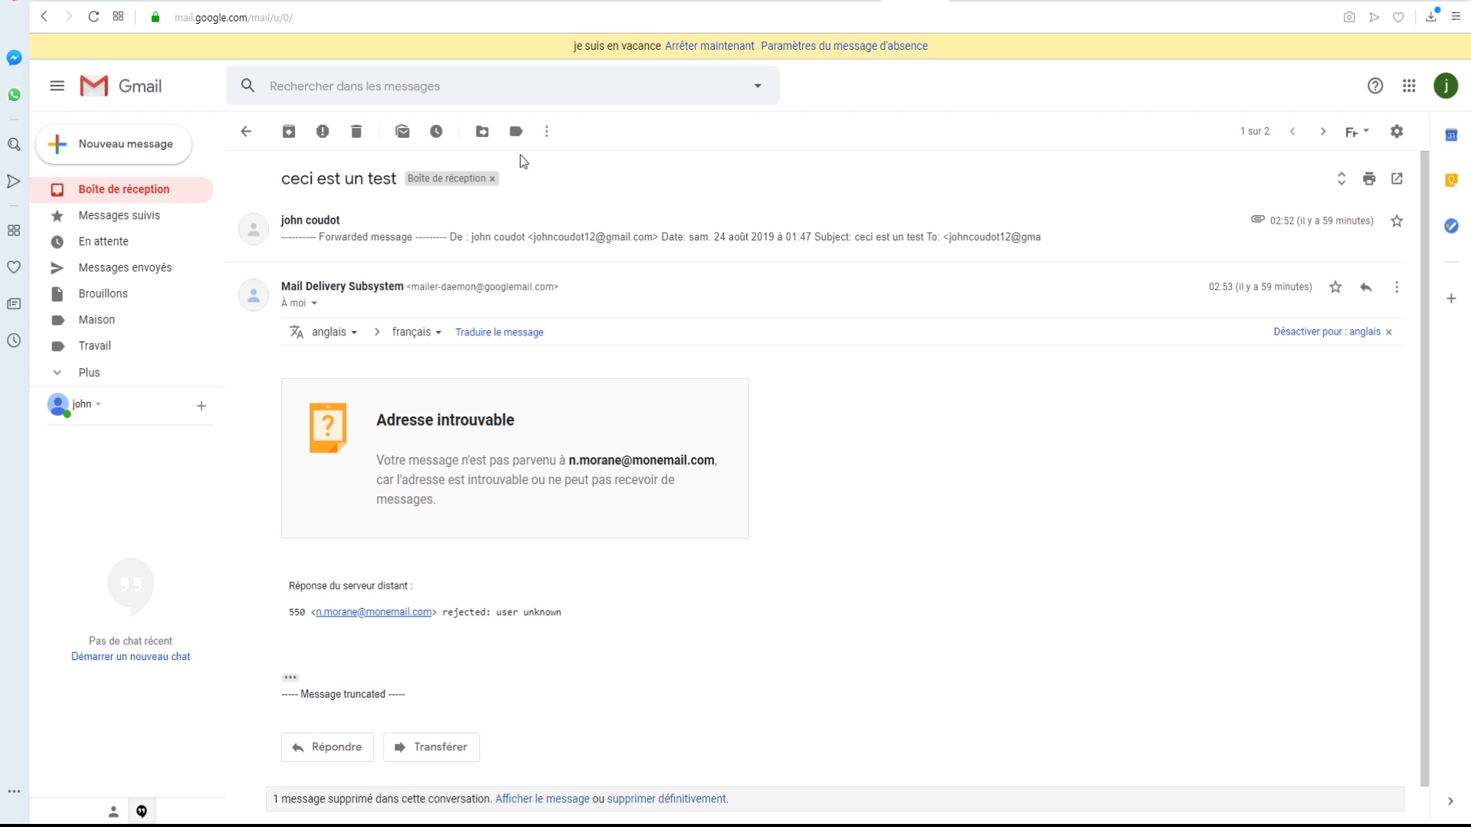
left_click(515, 133)
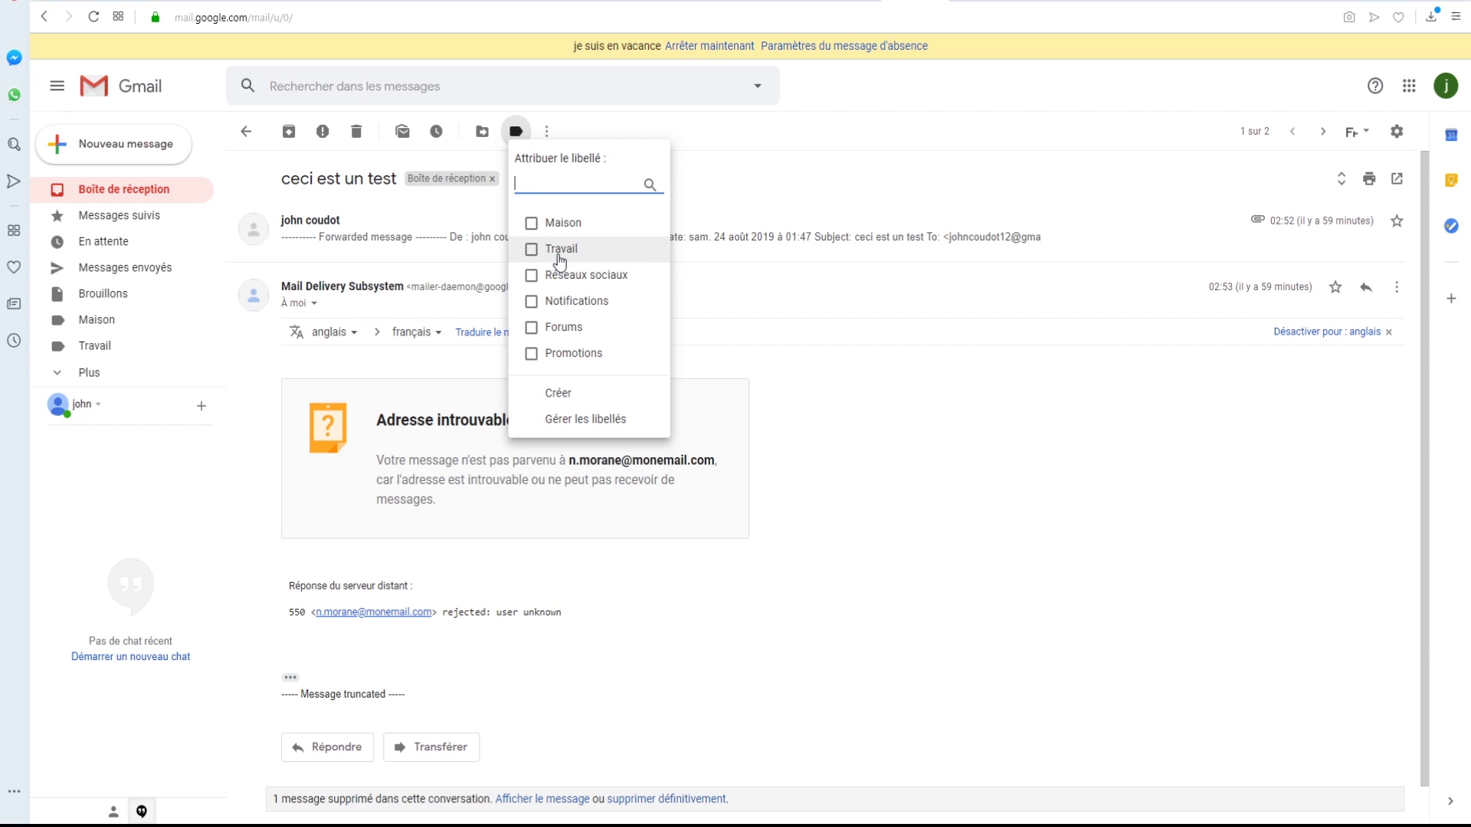
left_click(532, 224)
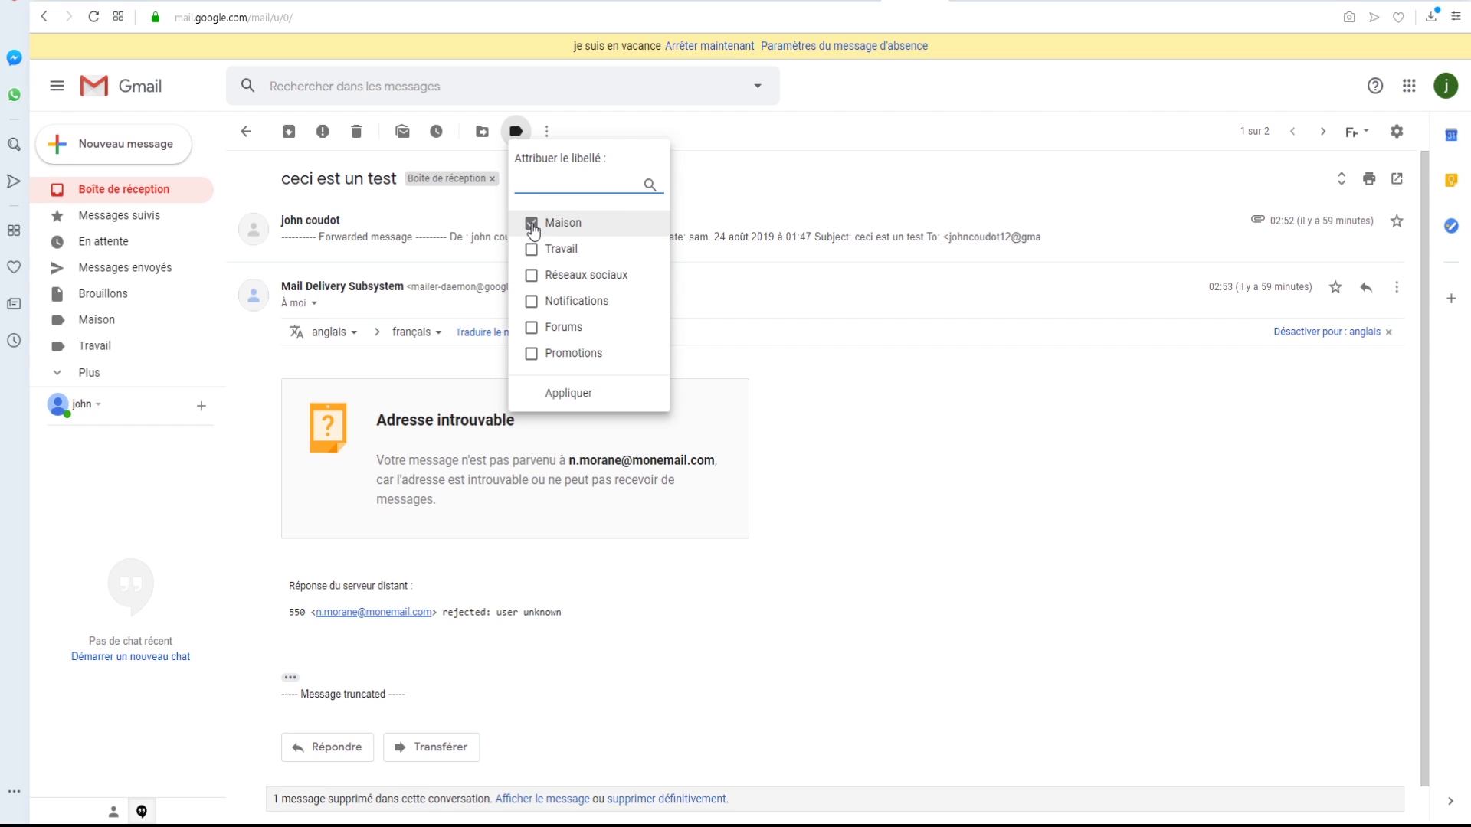
left_click(532, 250)
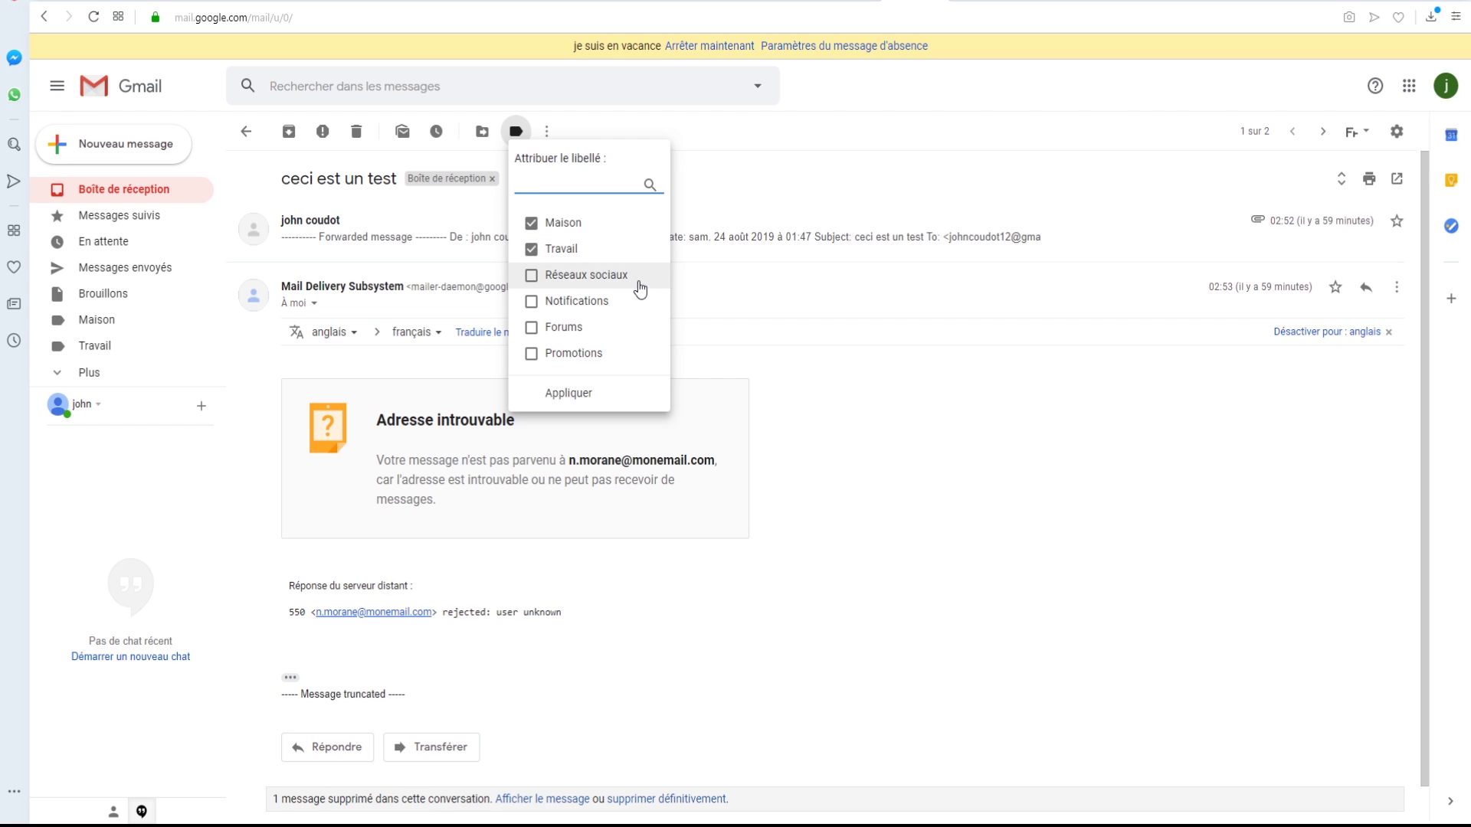
left_click(594, 395)
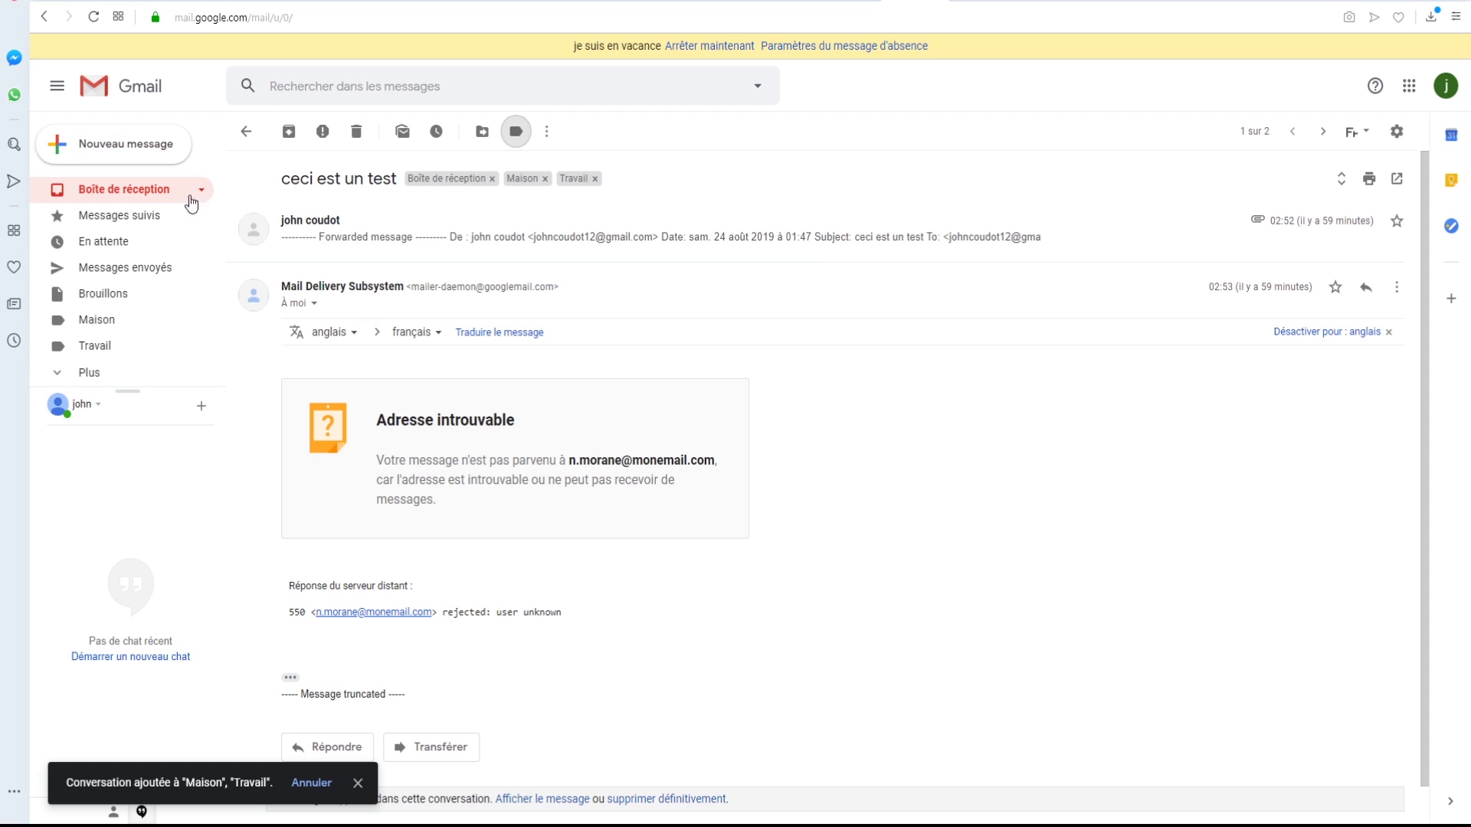
left_click(130, 192)
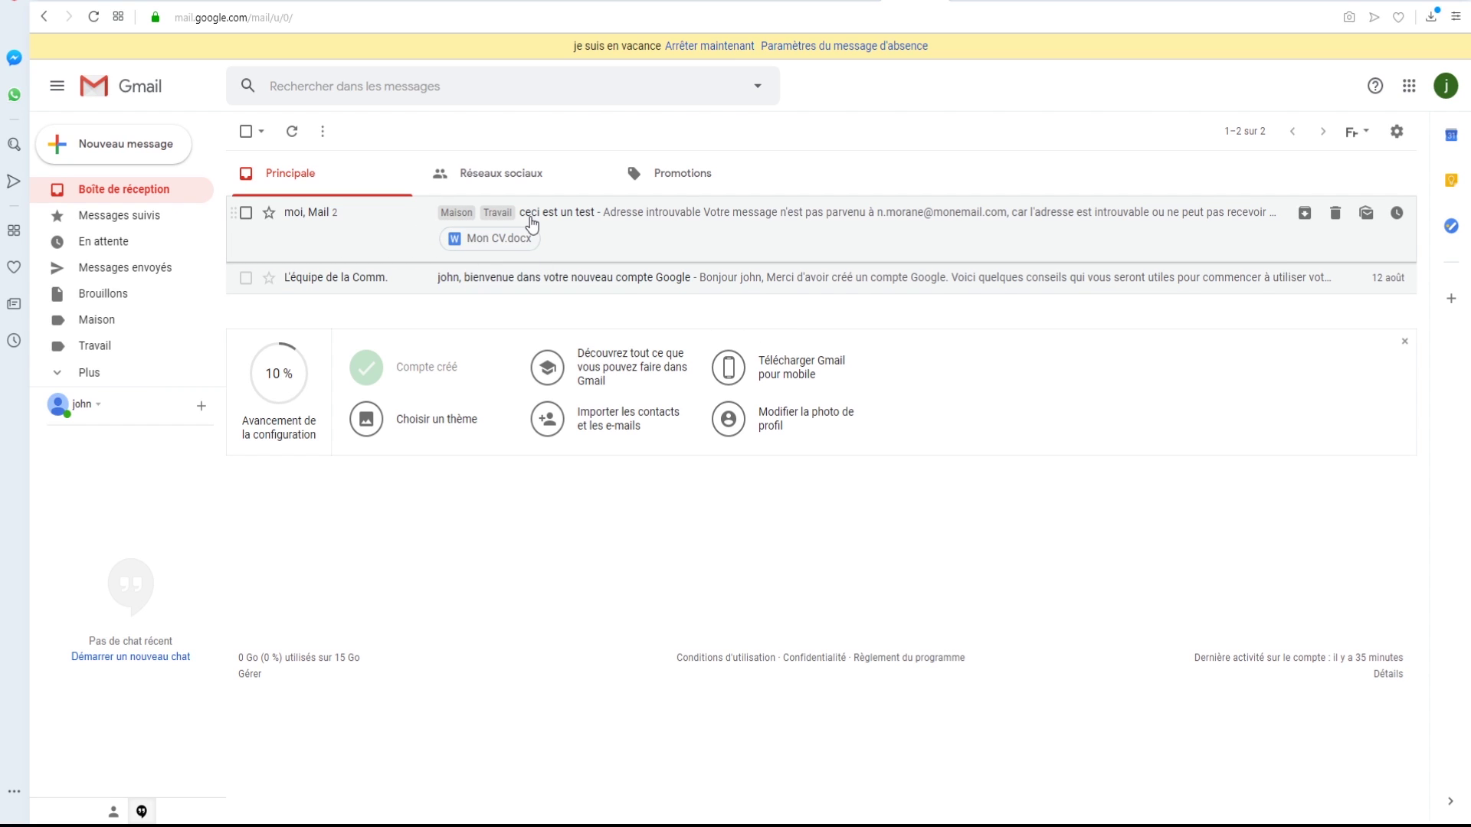
- Create a label named 'Google' directly from the 'ceci est un test' conversation's label list
left_click(613, 238)
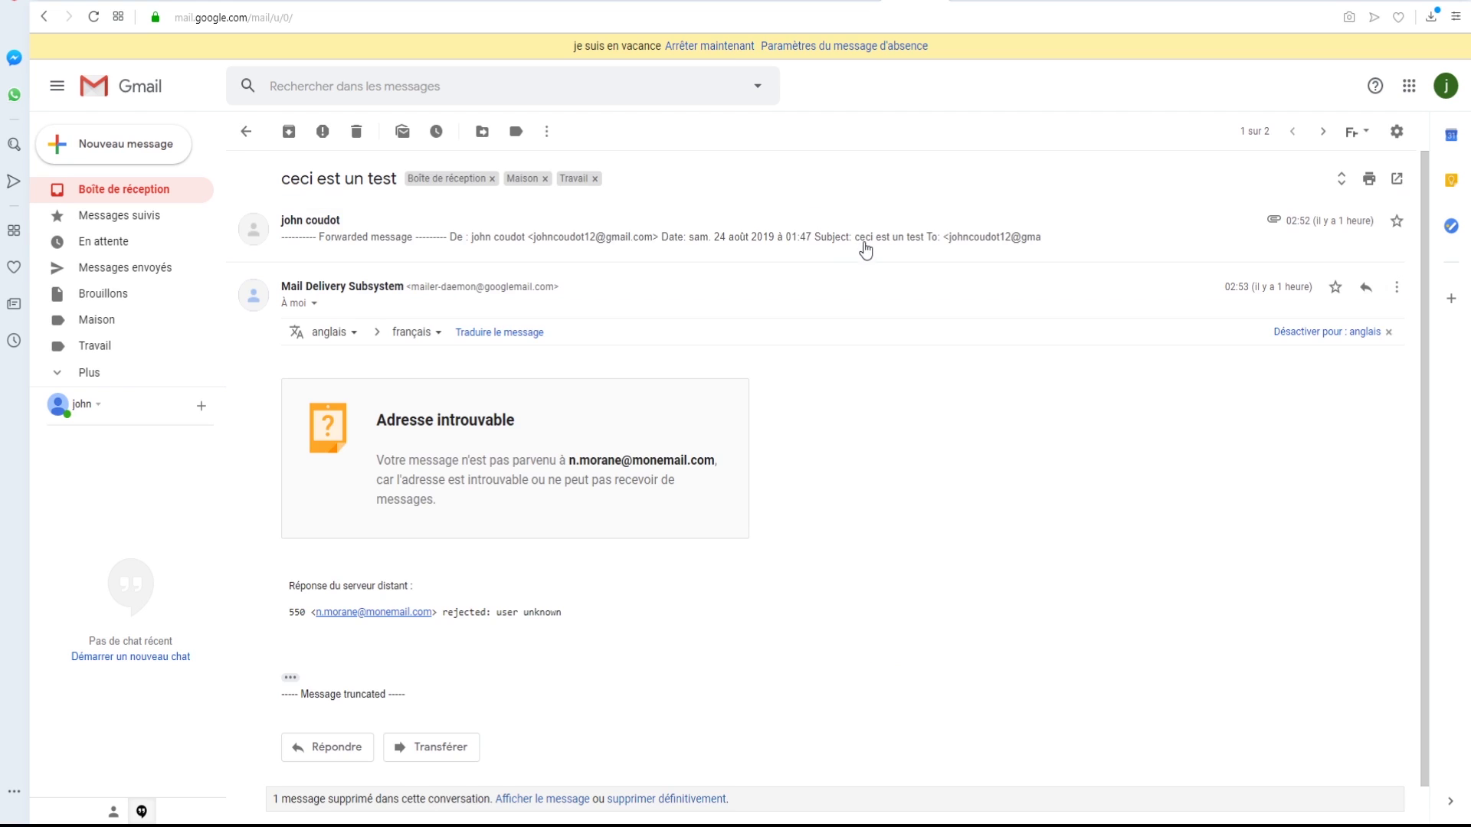
left_click(517, 133)
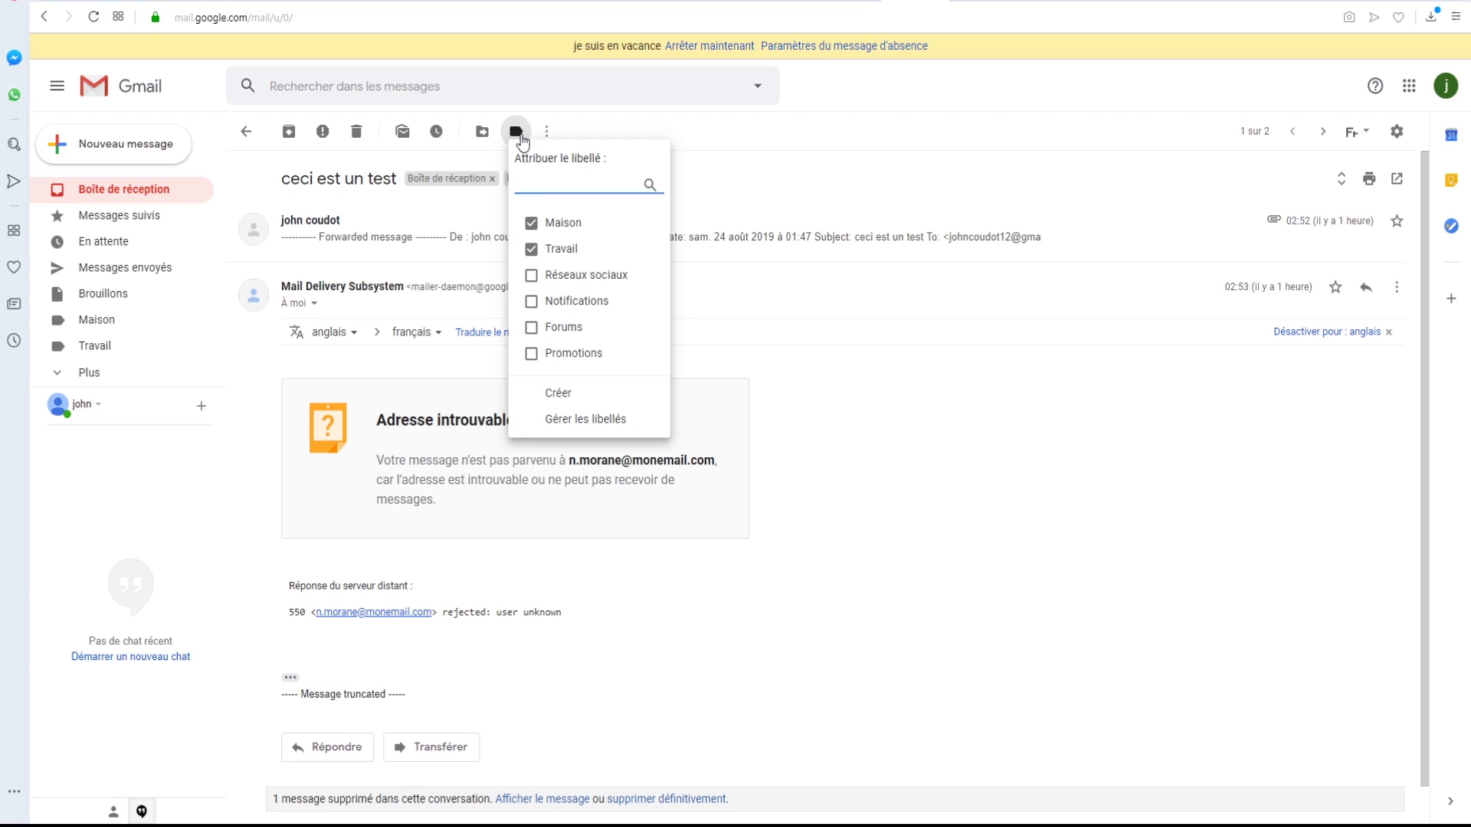
left_click(574, 398)
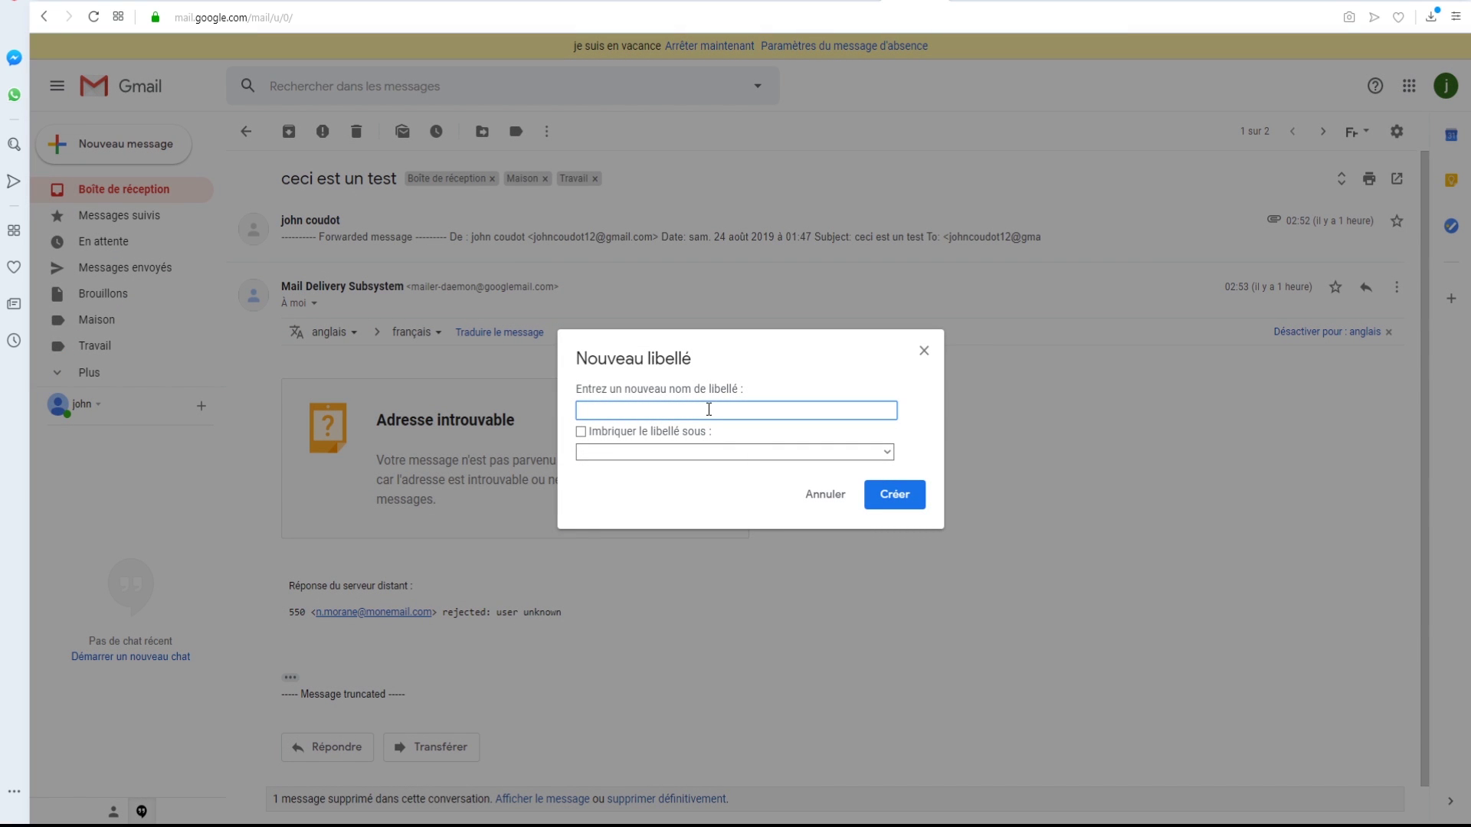
type("Google")
left_click(907, 501)
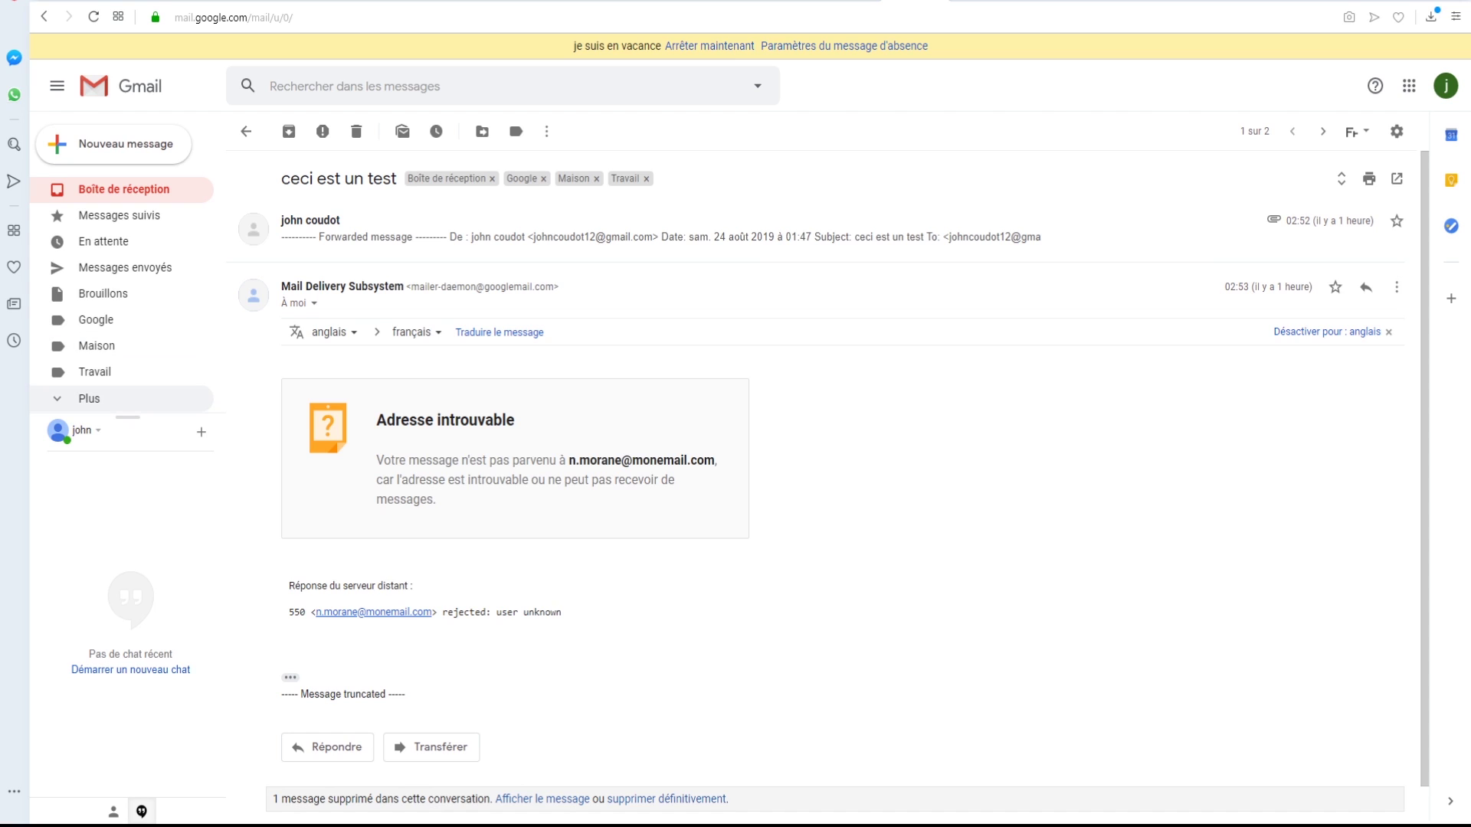
- Browse the Travail label's conversations, then return to the inbox with the full folder list shown
left_click(115, 400)
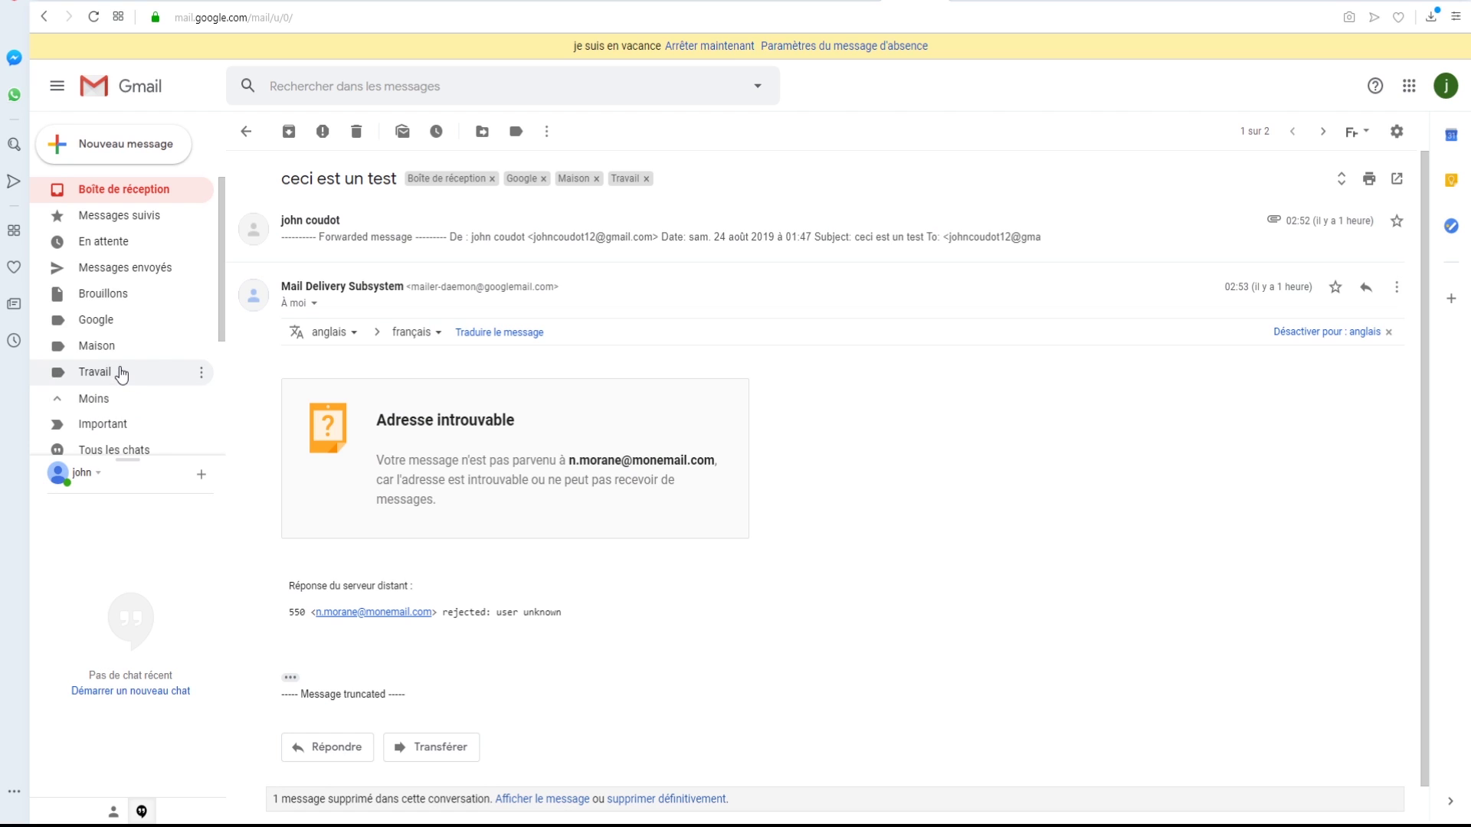
left_click(120, 373)
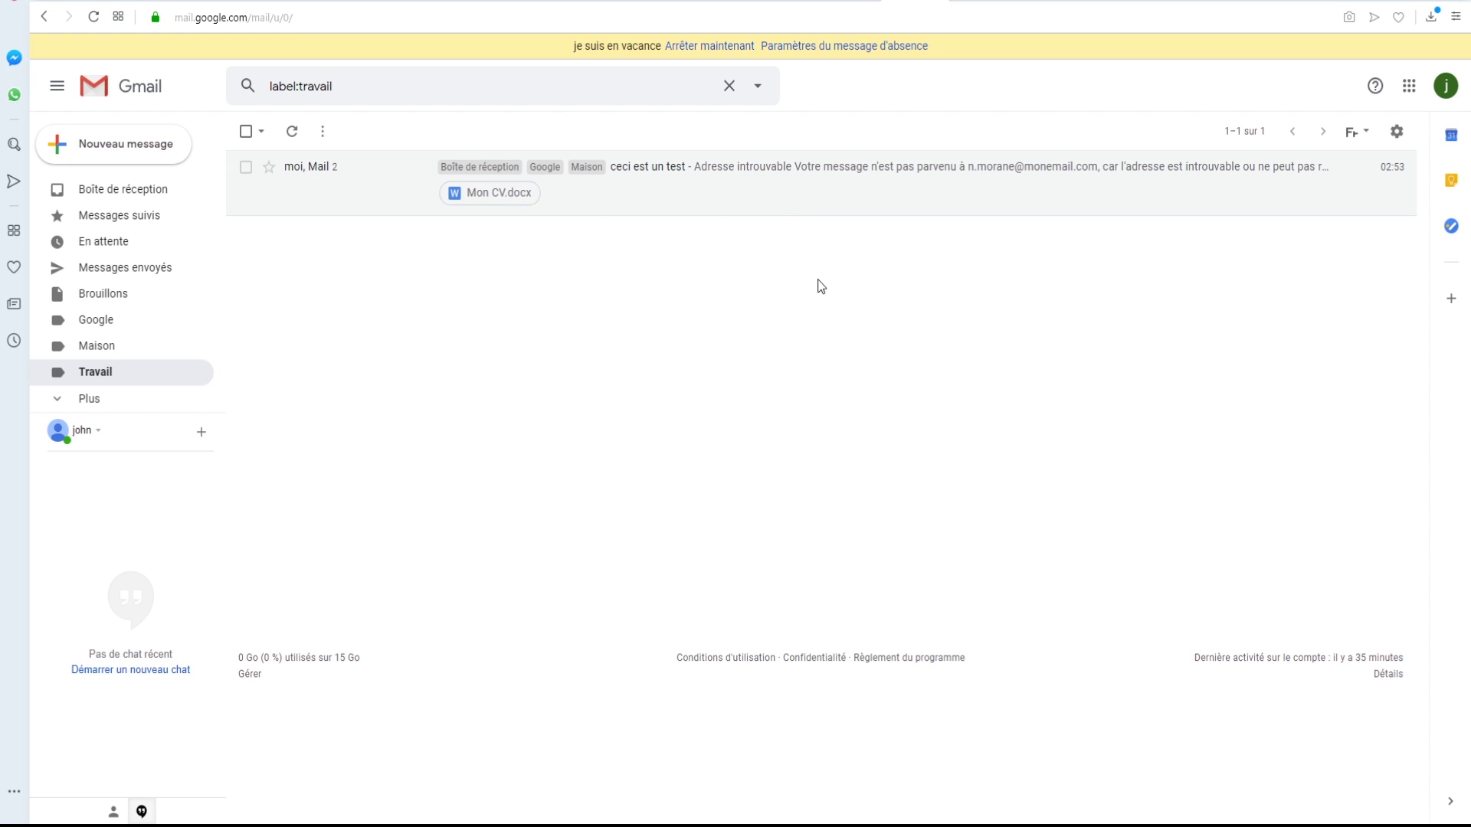
key("alt+Left")
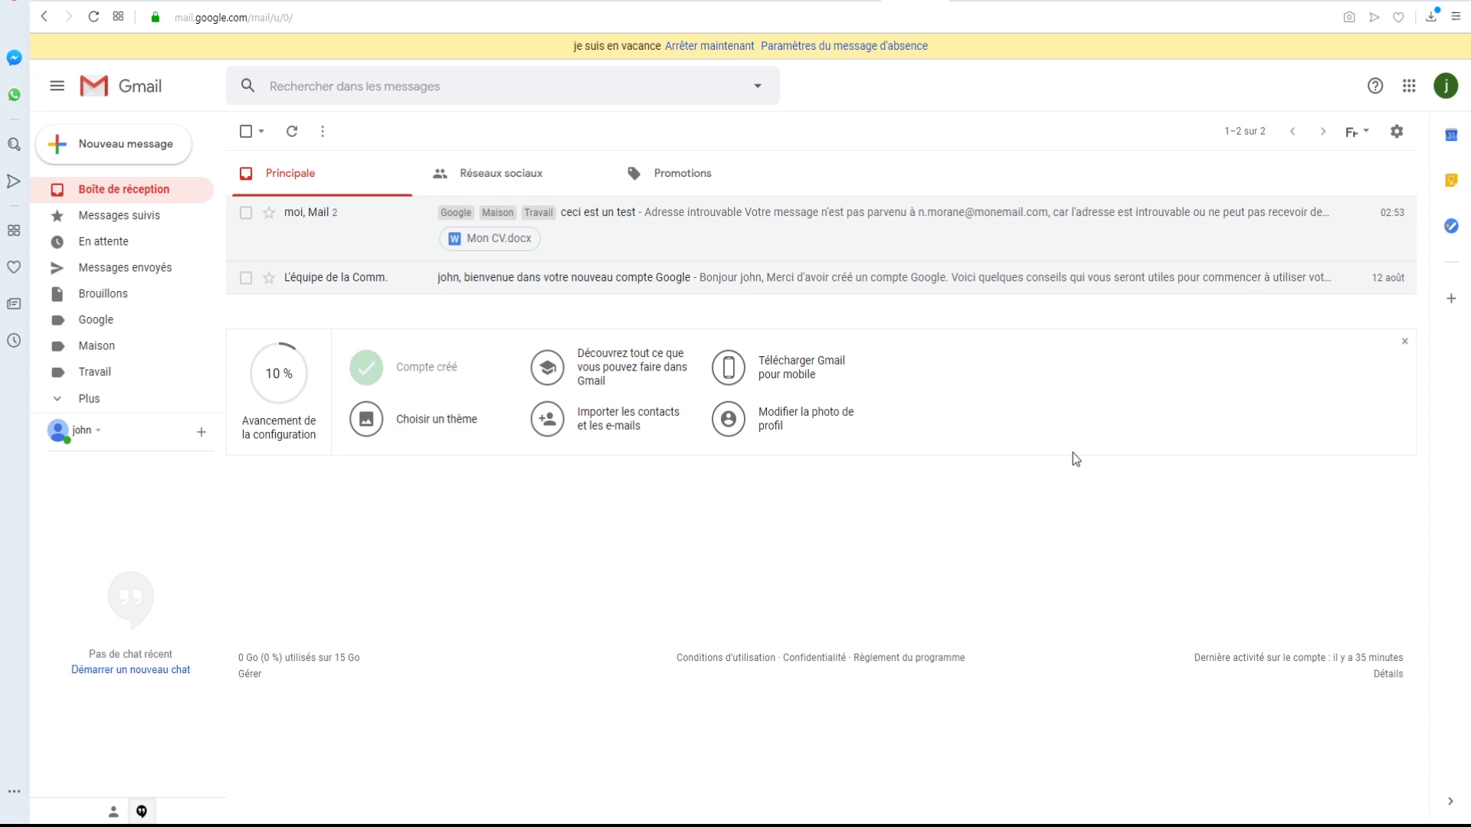
left_click(60, 399)
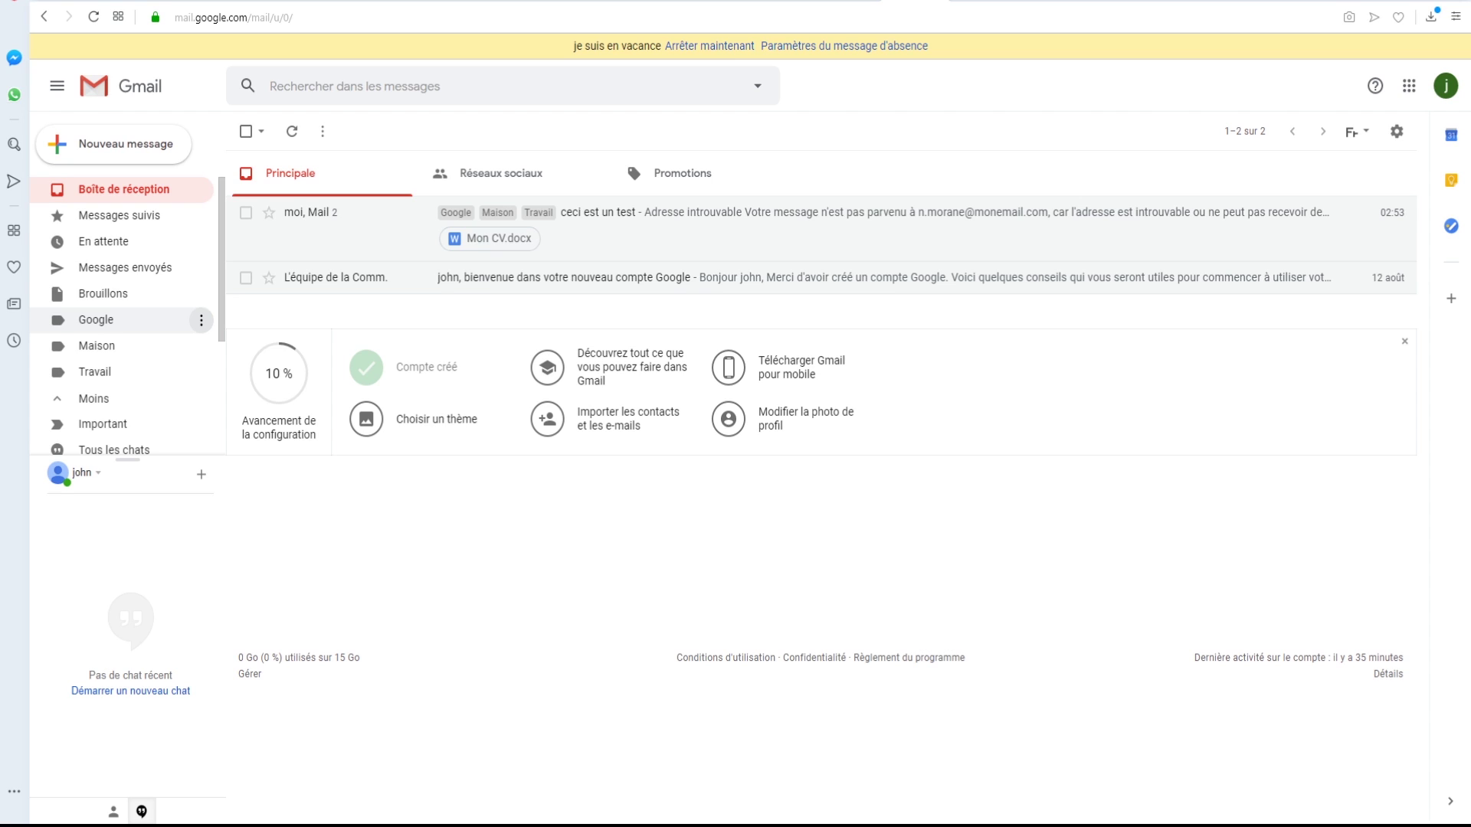
- Set label colours in the sidebar: Google red, Maison blue, Travail green
left_click(201, 322)
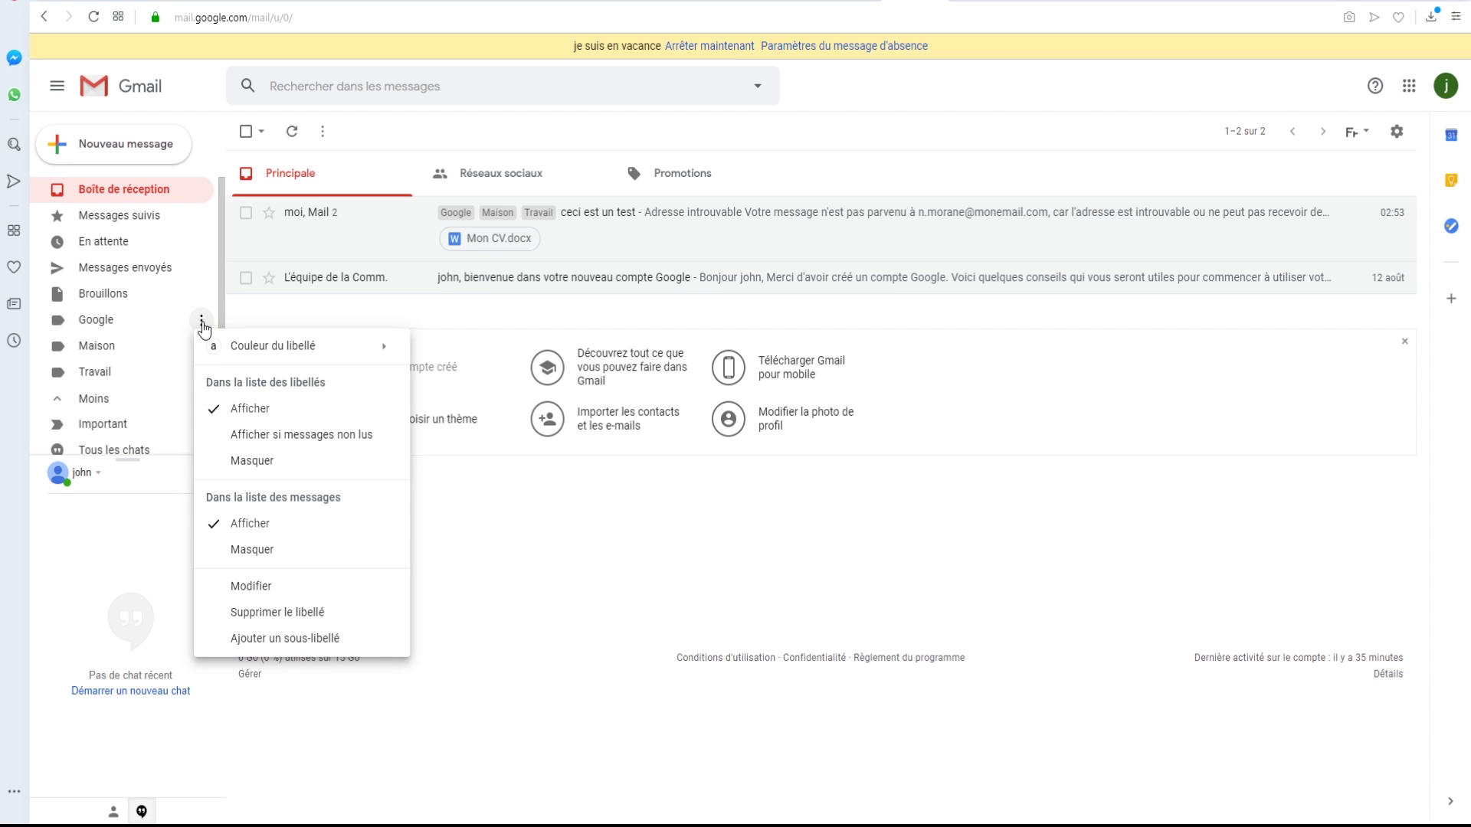
mouse_move(317, 363)
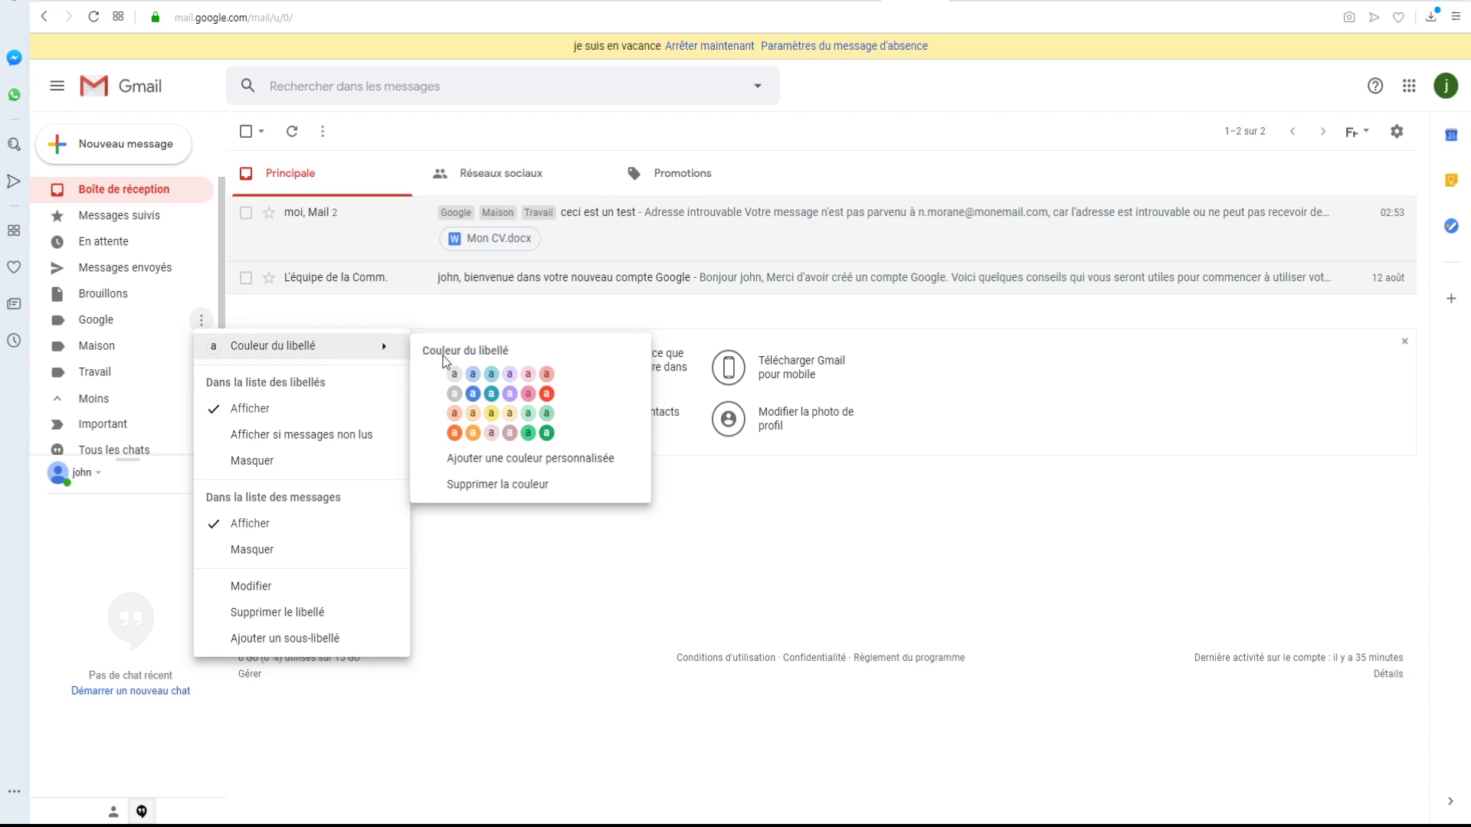
left_click(547, 375)
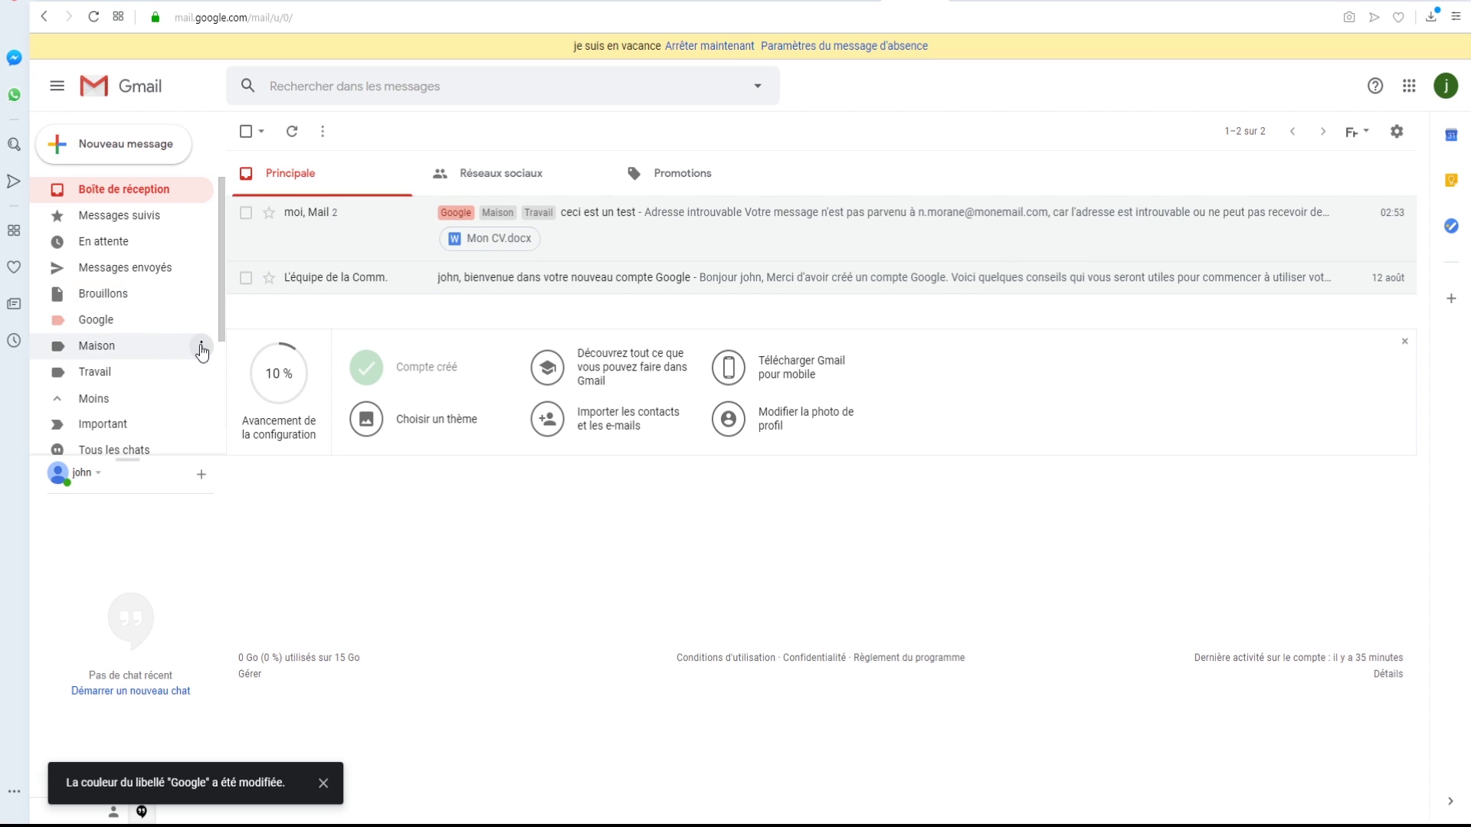
left_click(201, 349)
mouse_move(274, 373)
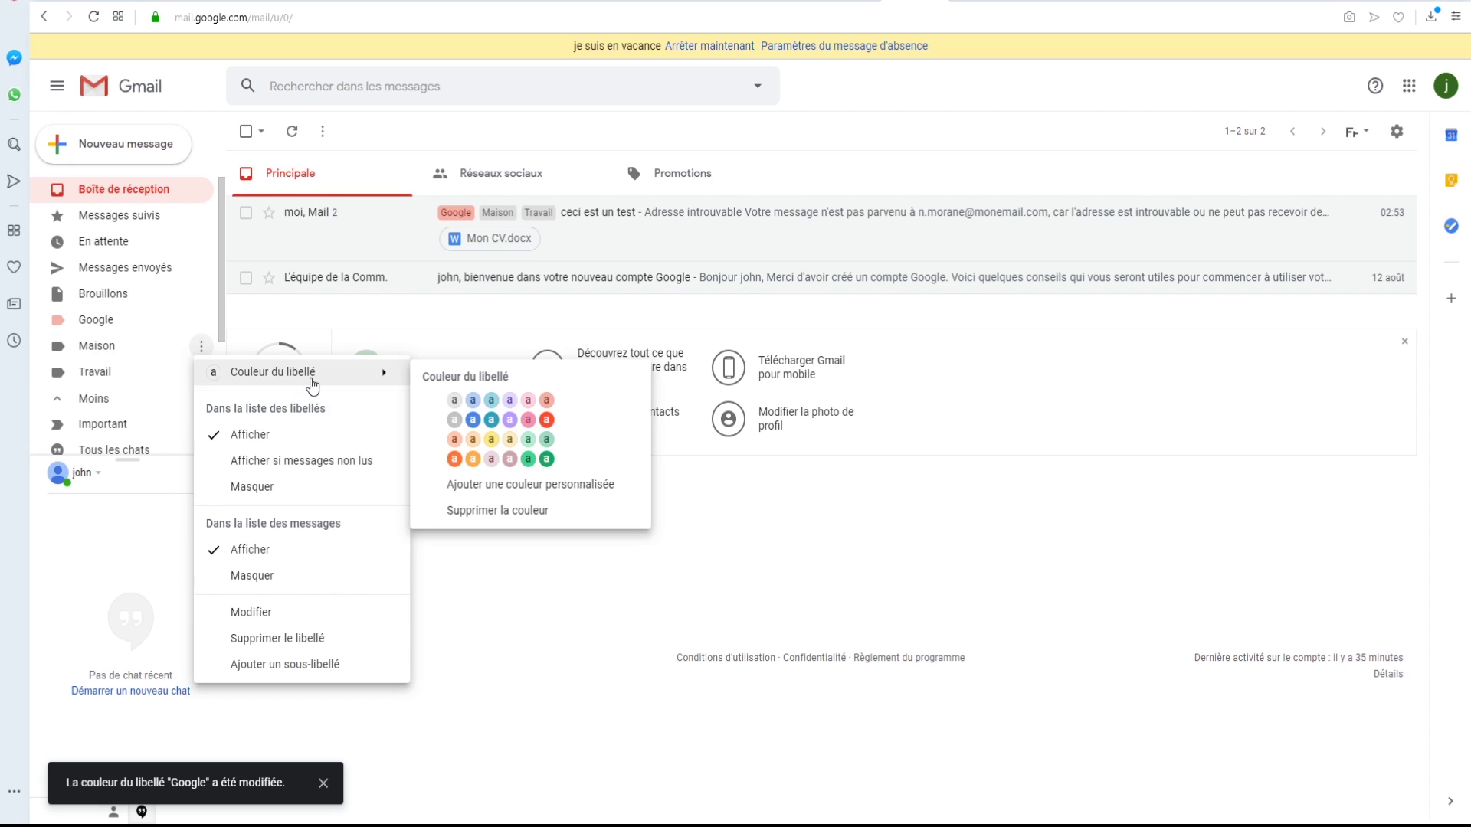
left_click(474, 420)
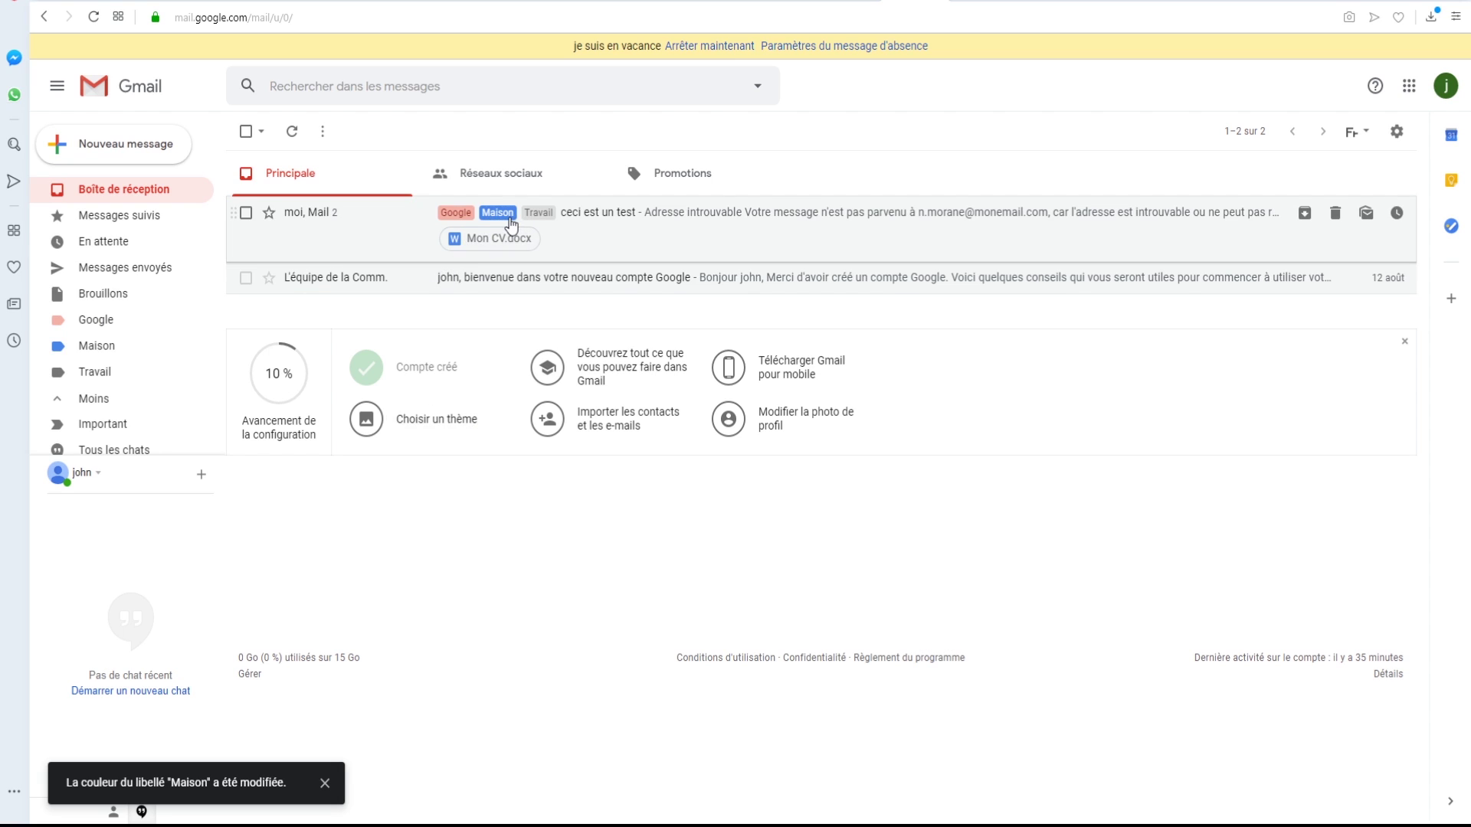
left_click(202, 373)
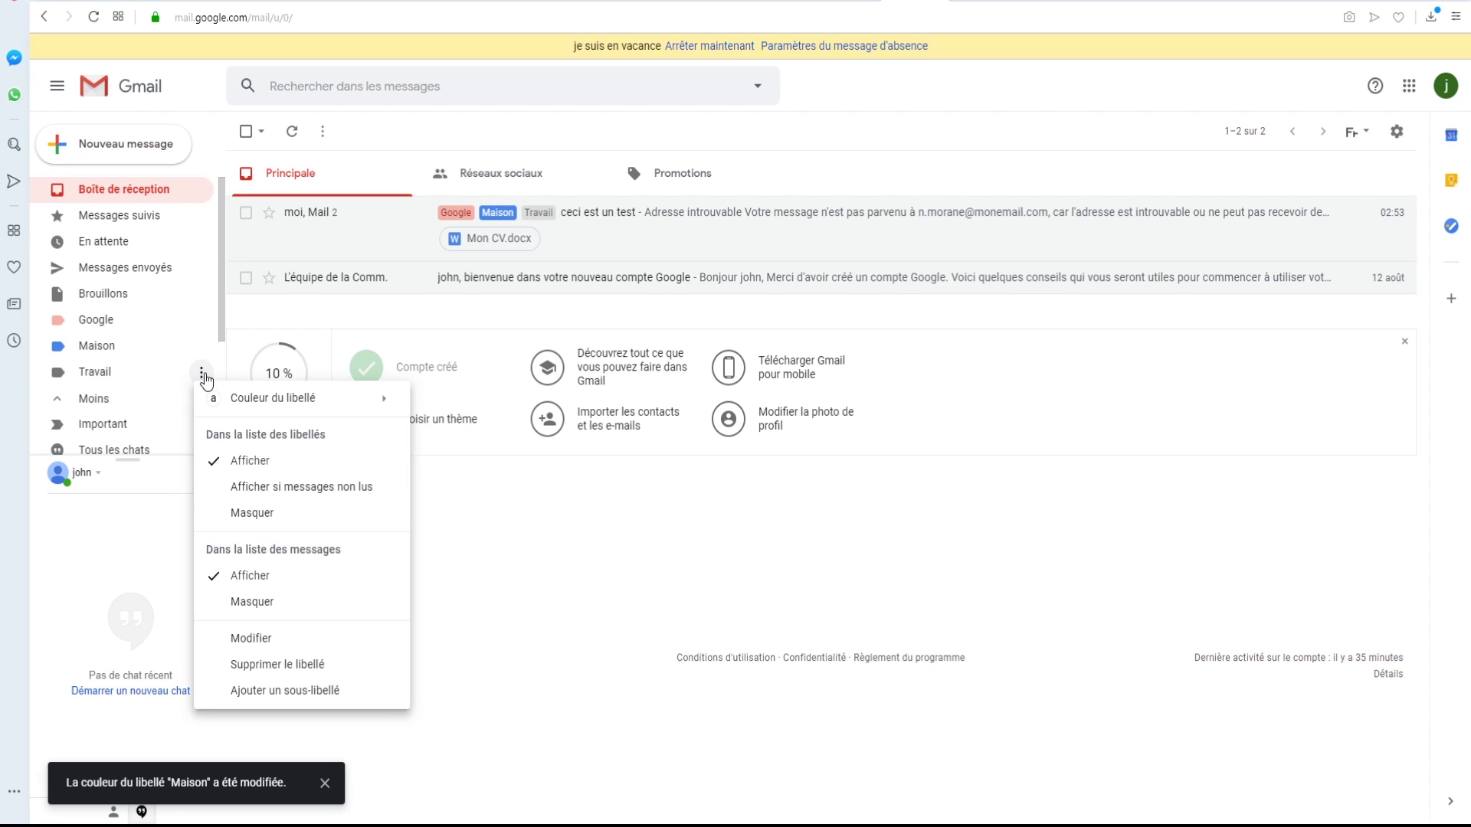
mouse_move(272, 398)
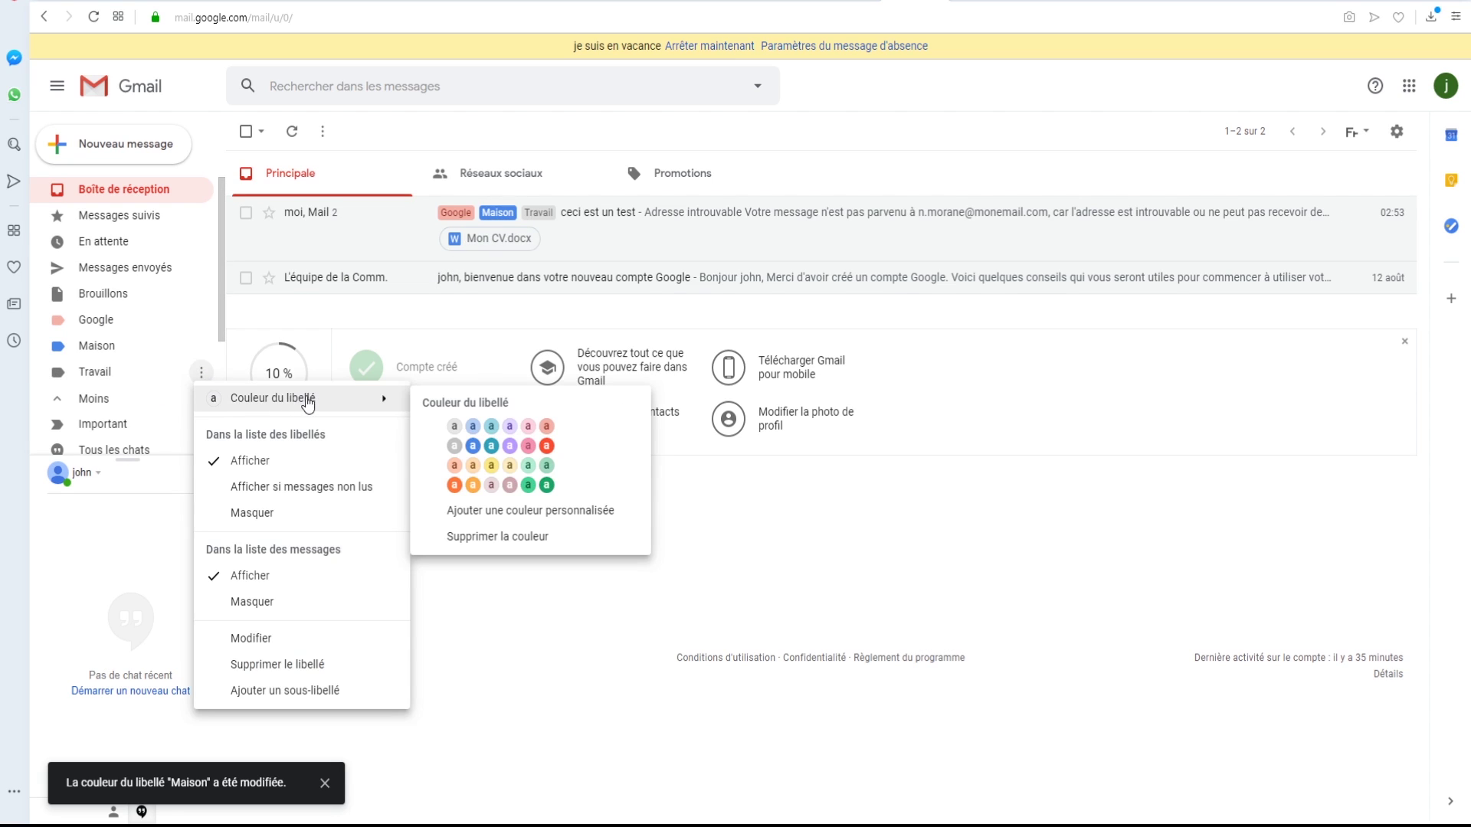
left_click(547, 485)
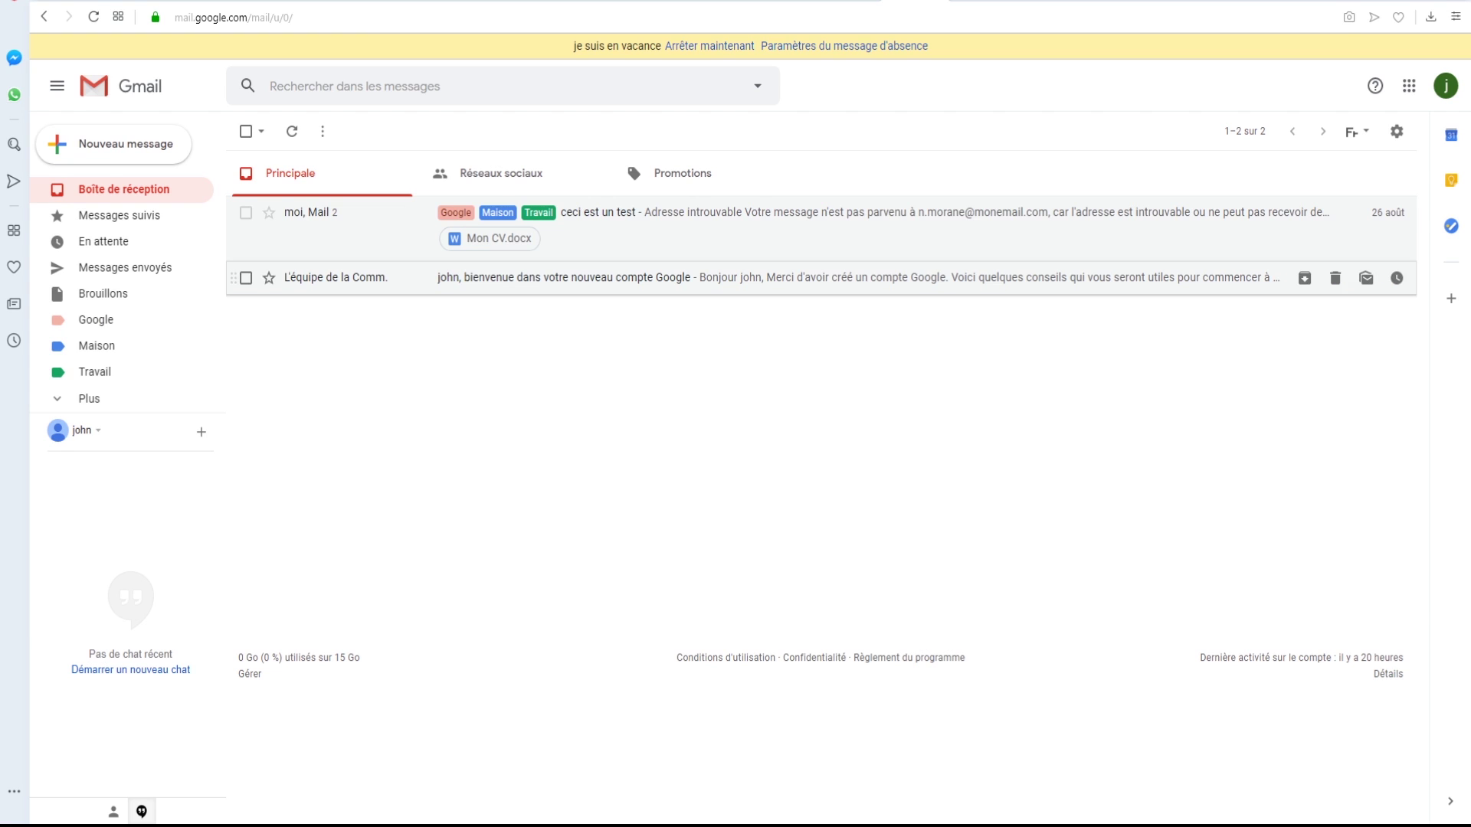
- Open the Google Community Team welcome email and choose Filtrer les messages similaires
left_click(578, 282)
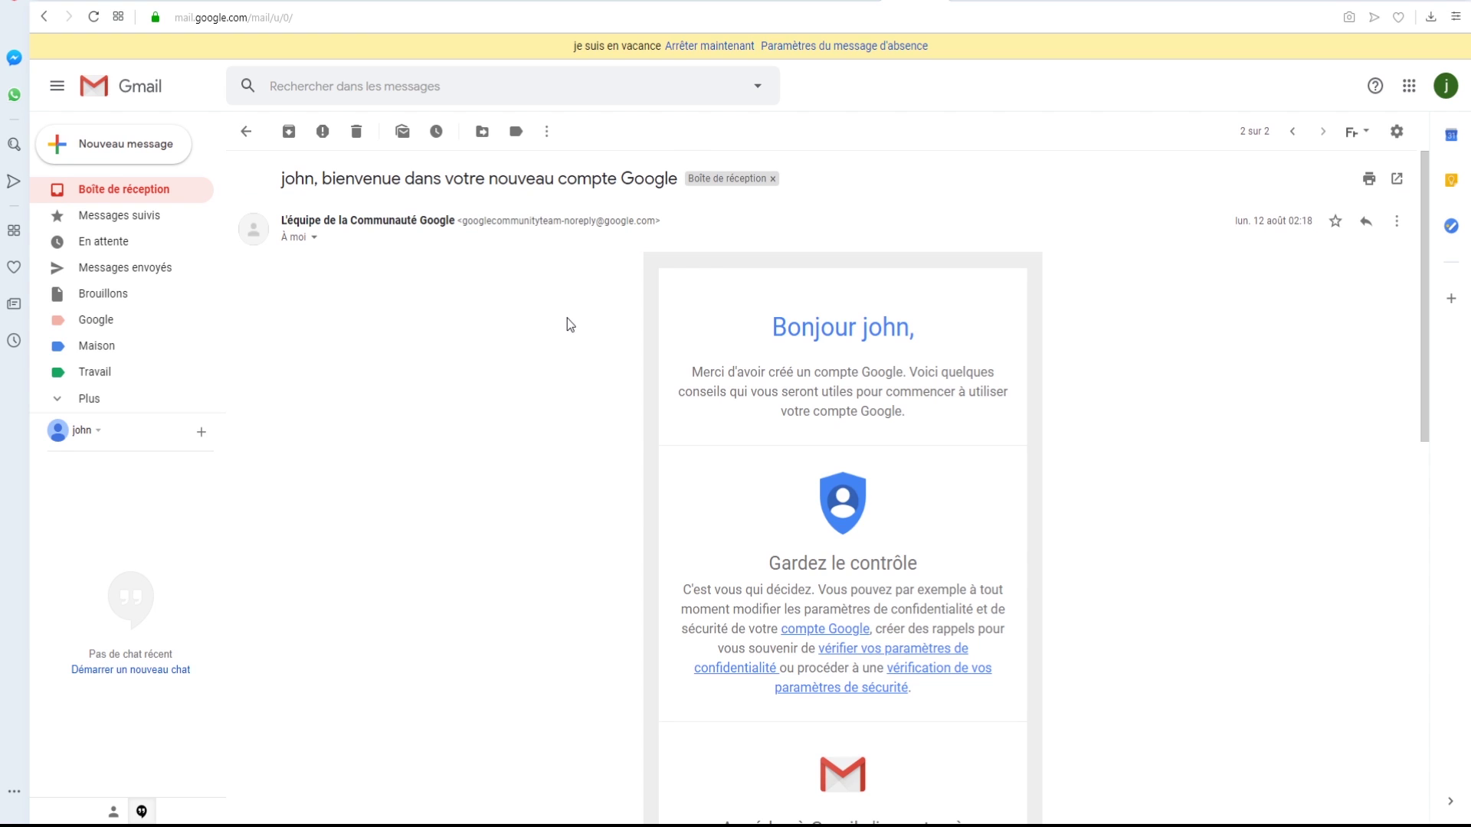
left_click(546, 132)
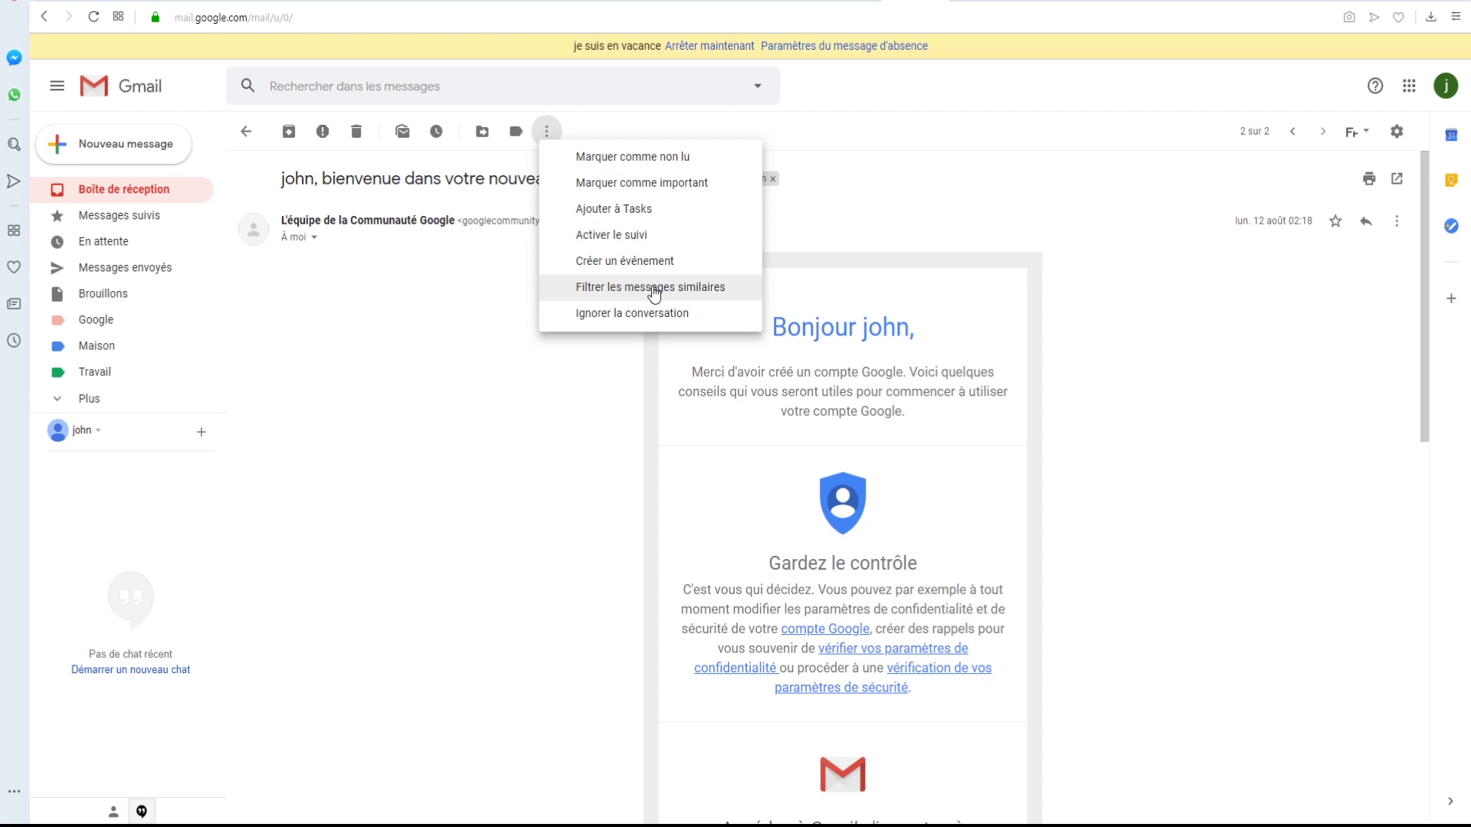
left_click(651, 288)
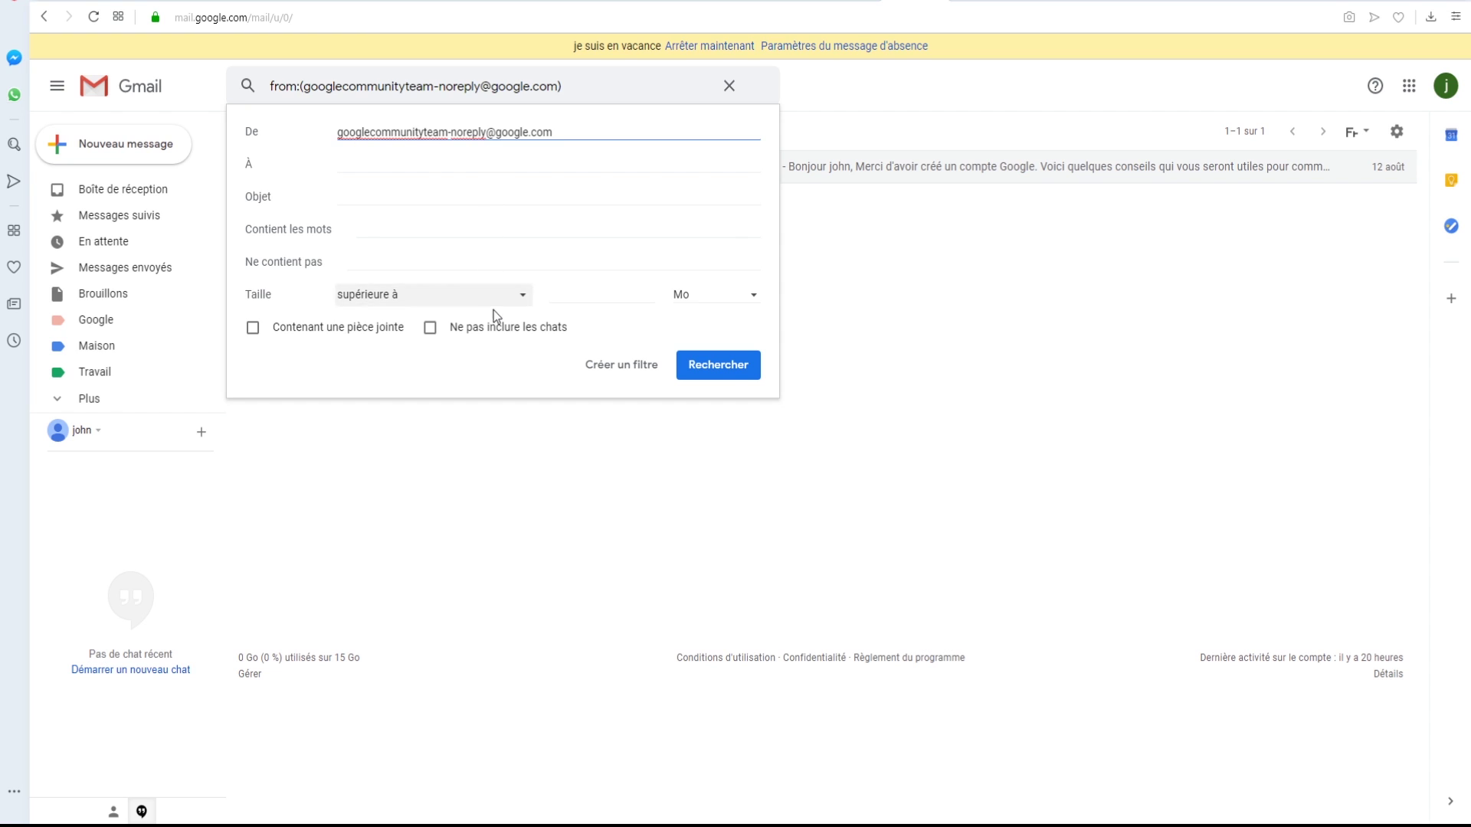
- Continue with Créer un filtre using the welcome email's sender as the criterion
left_click(604, 374)
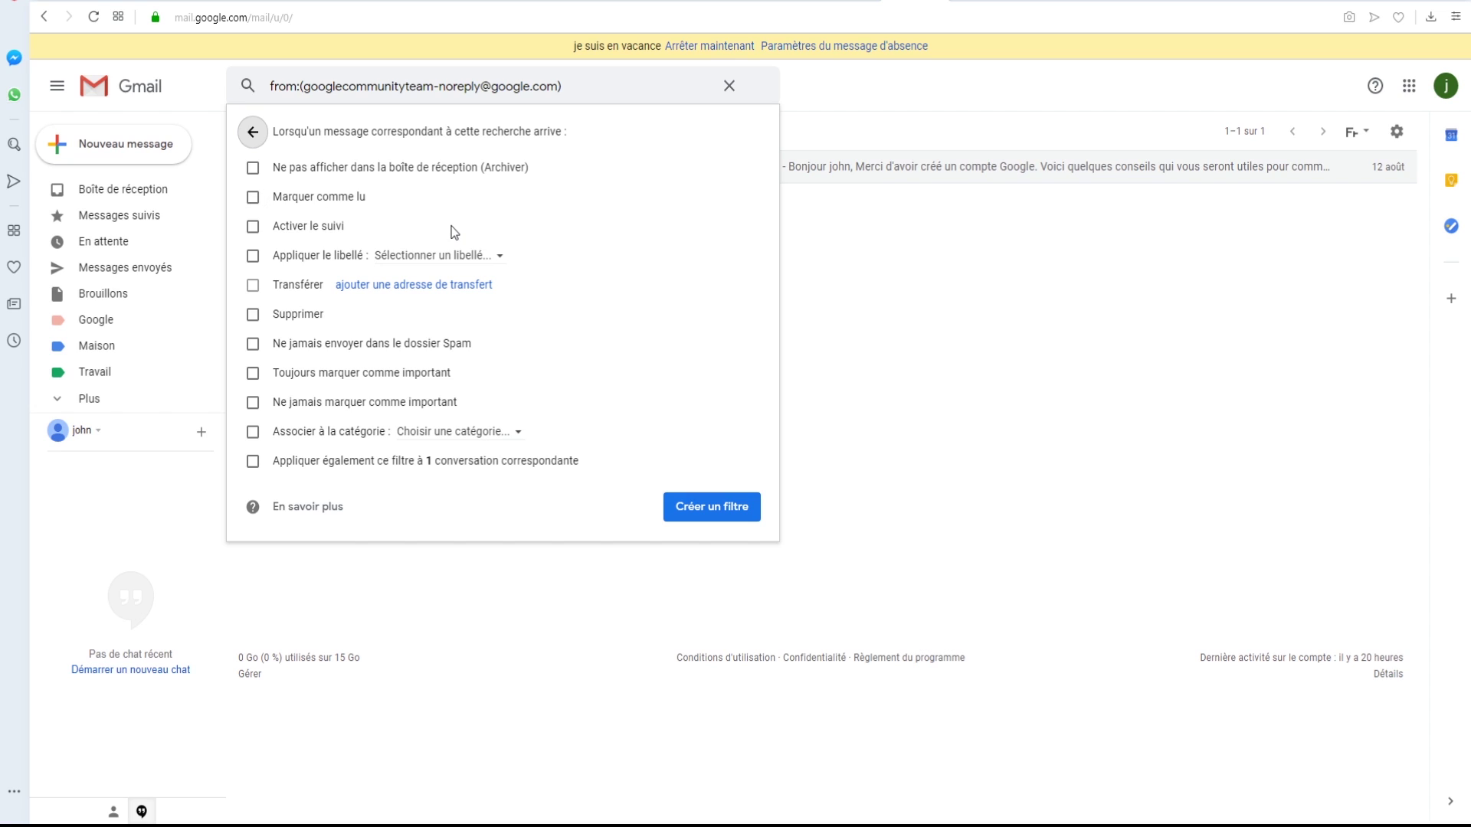
- Make the filter apply the Google label, also to existing matching conversations, and create it
left_click(502, 261)
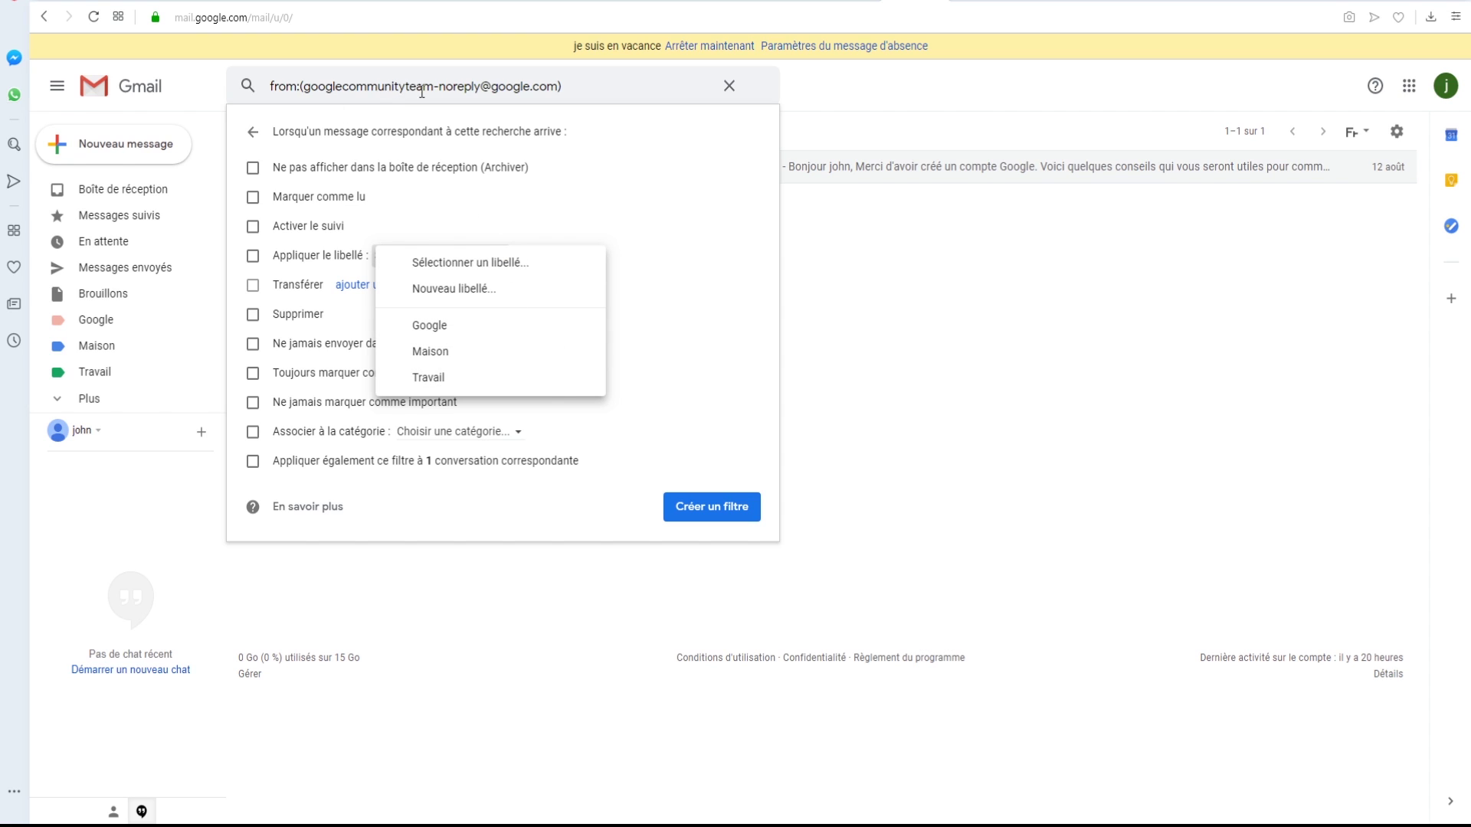
left_click(677, 284)
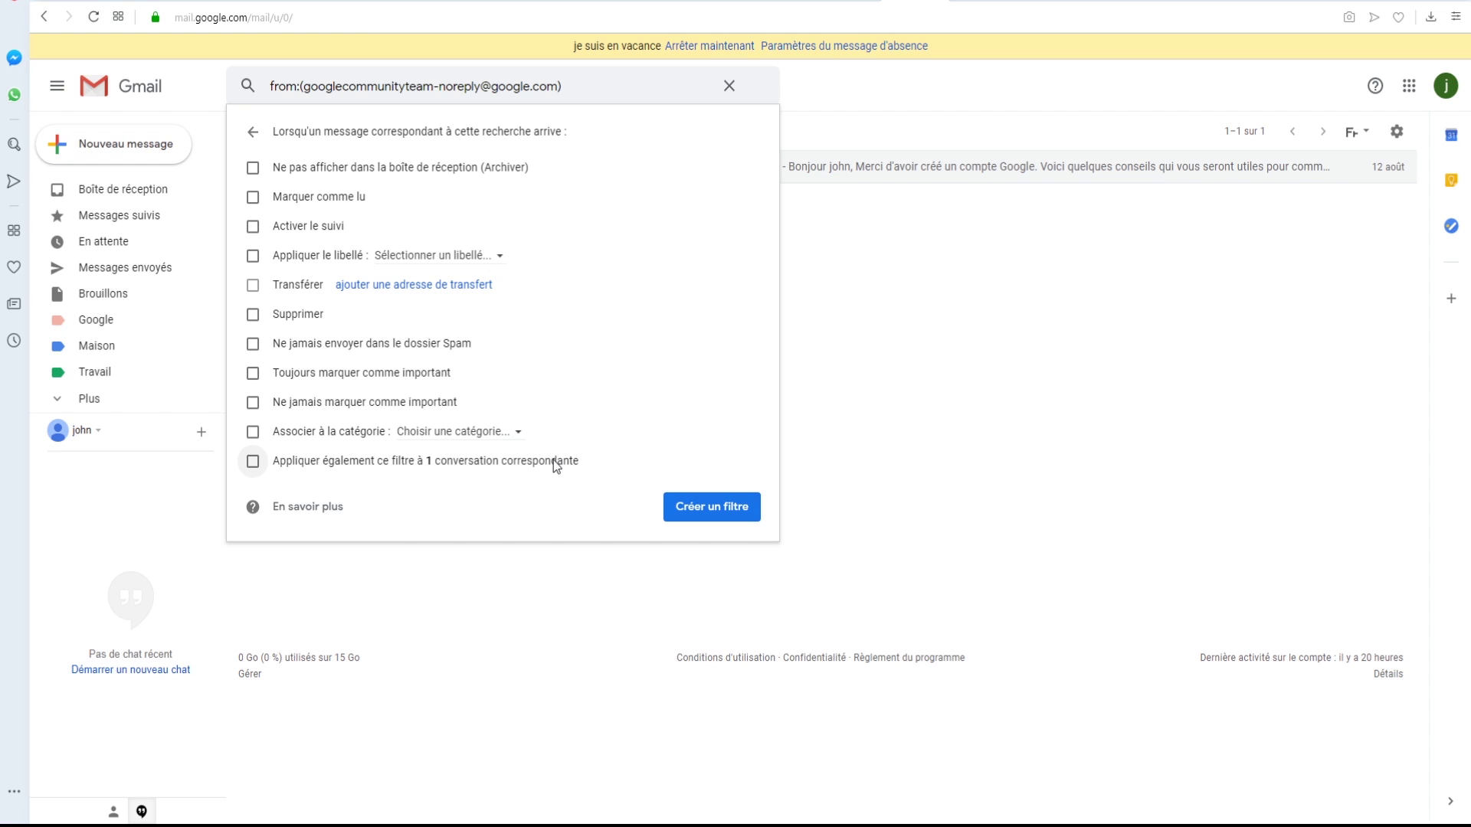
left_click(252, 461)
left_click(720, 518)
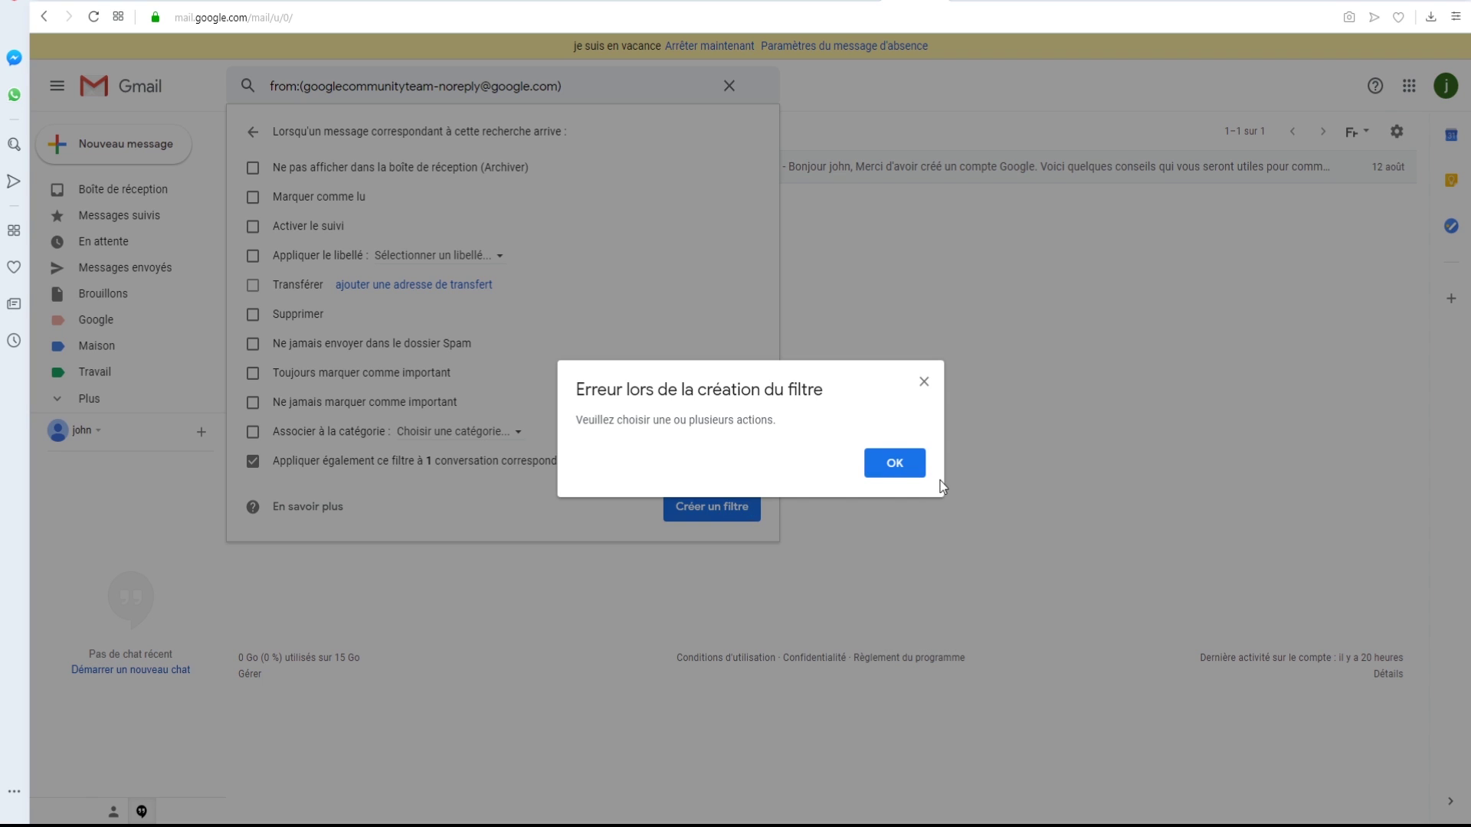
left_click(896, 465)
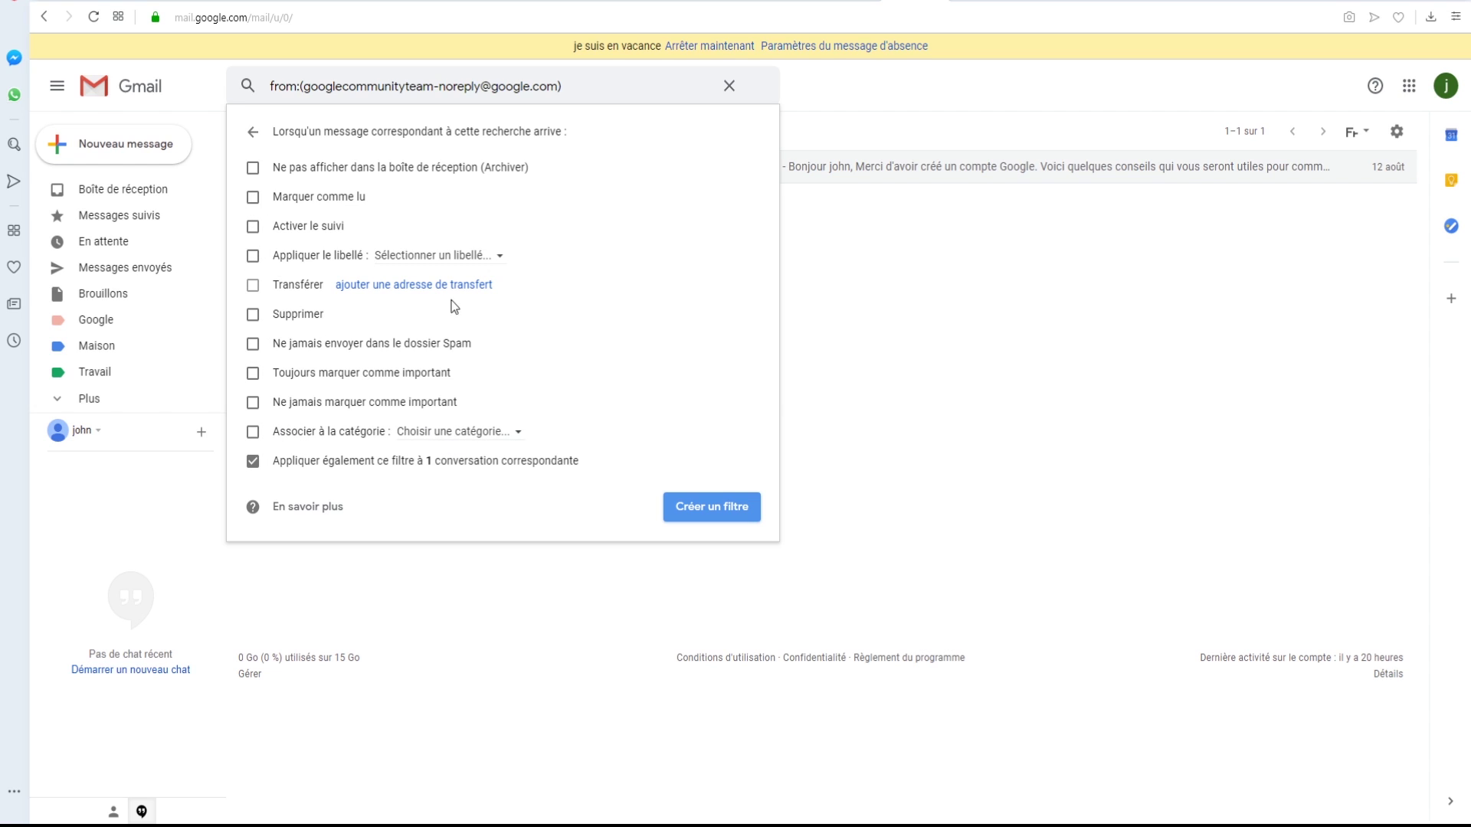
left_click(459, 259)
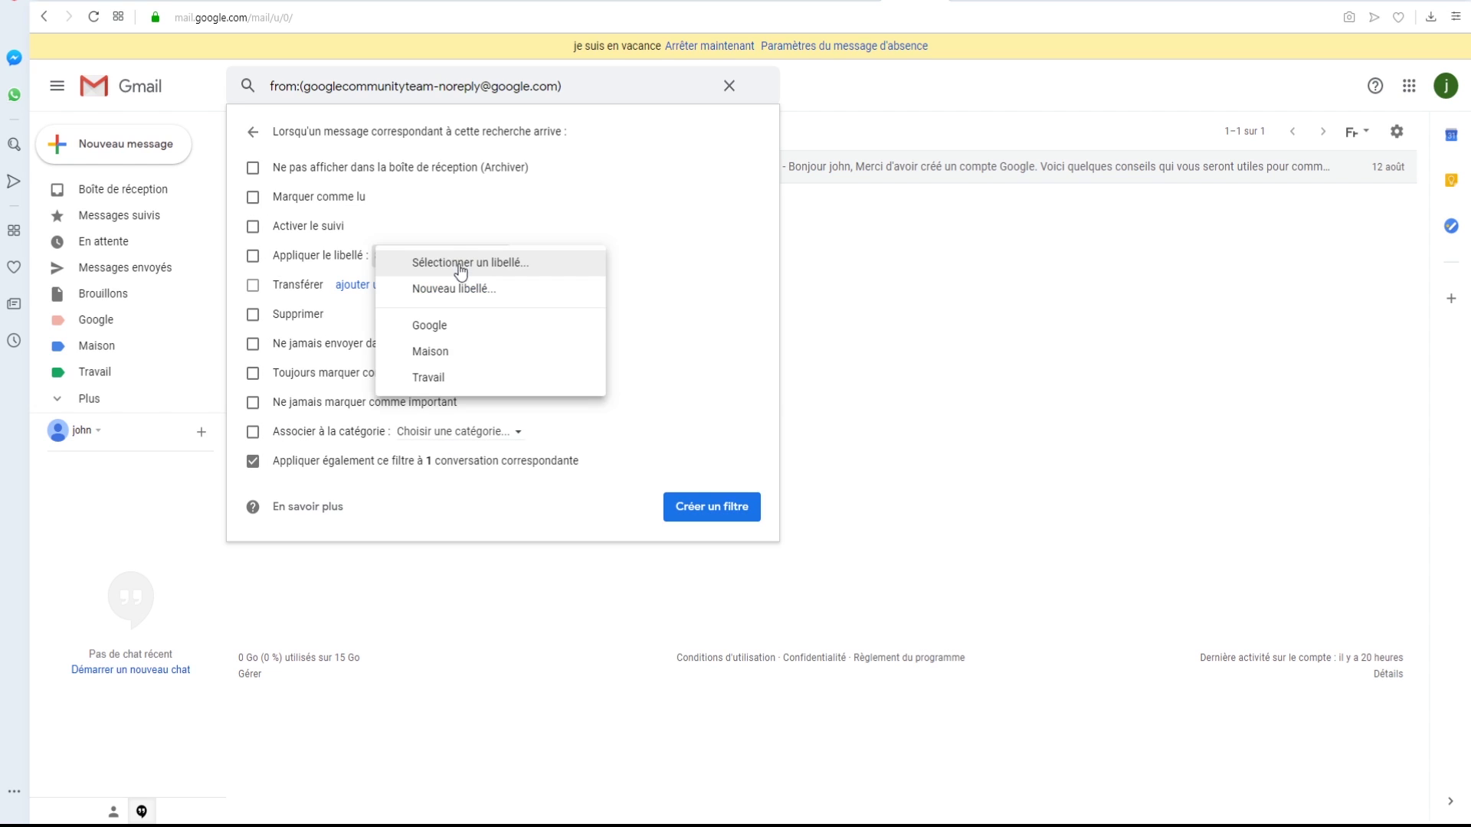
left_click(463, 331)
left_click(717, 511)
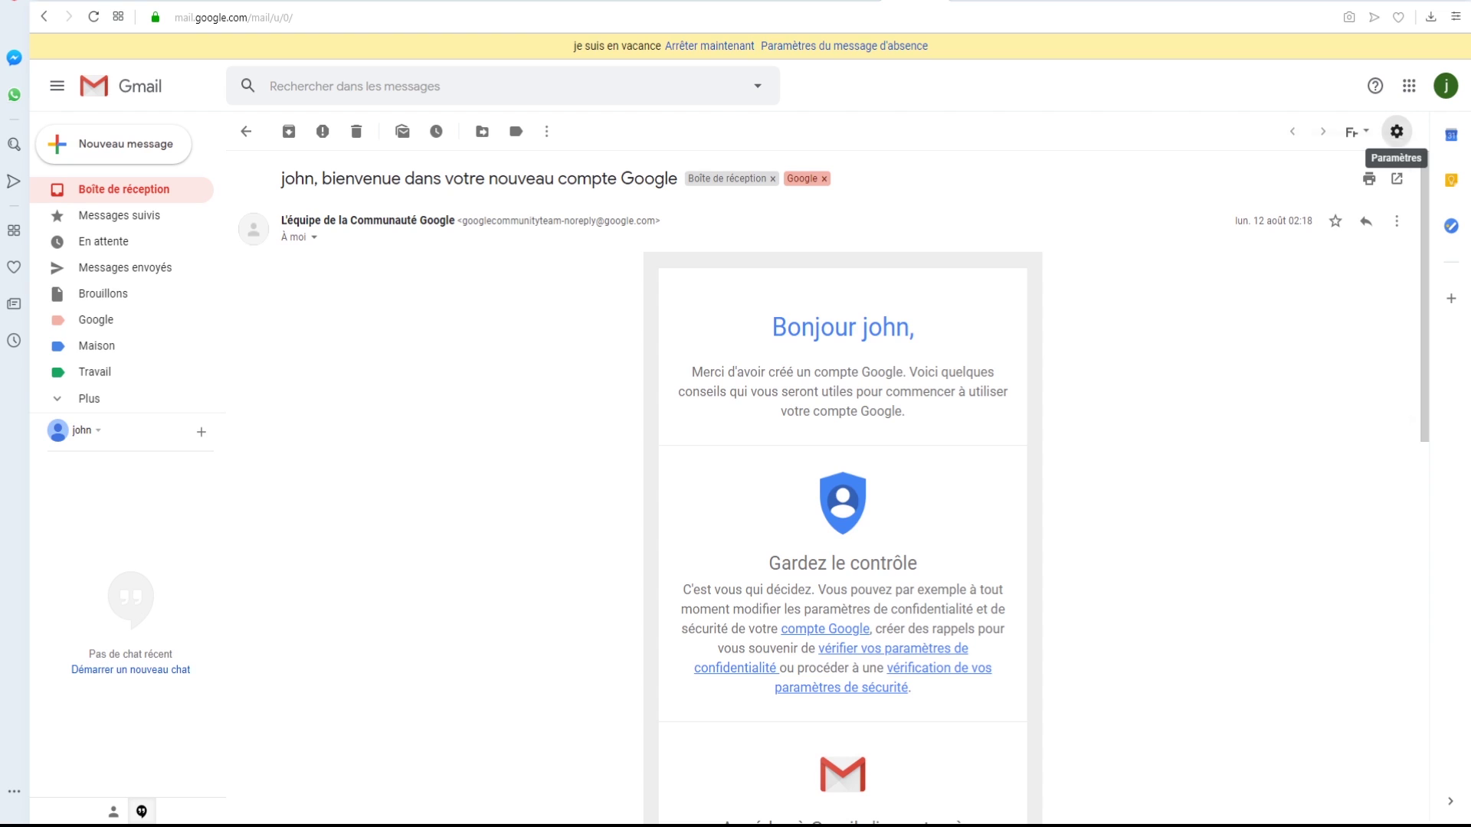
- In Paramètres > Filtres et adresses bloquées, select the Google-label filter and choose modifier
left_click(1397, 134)
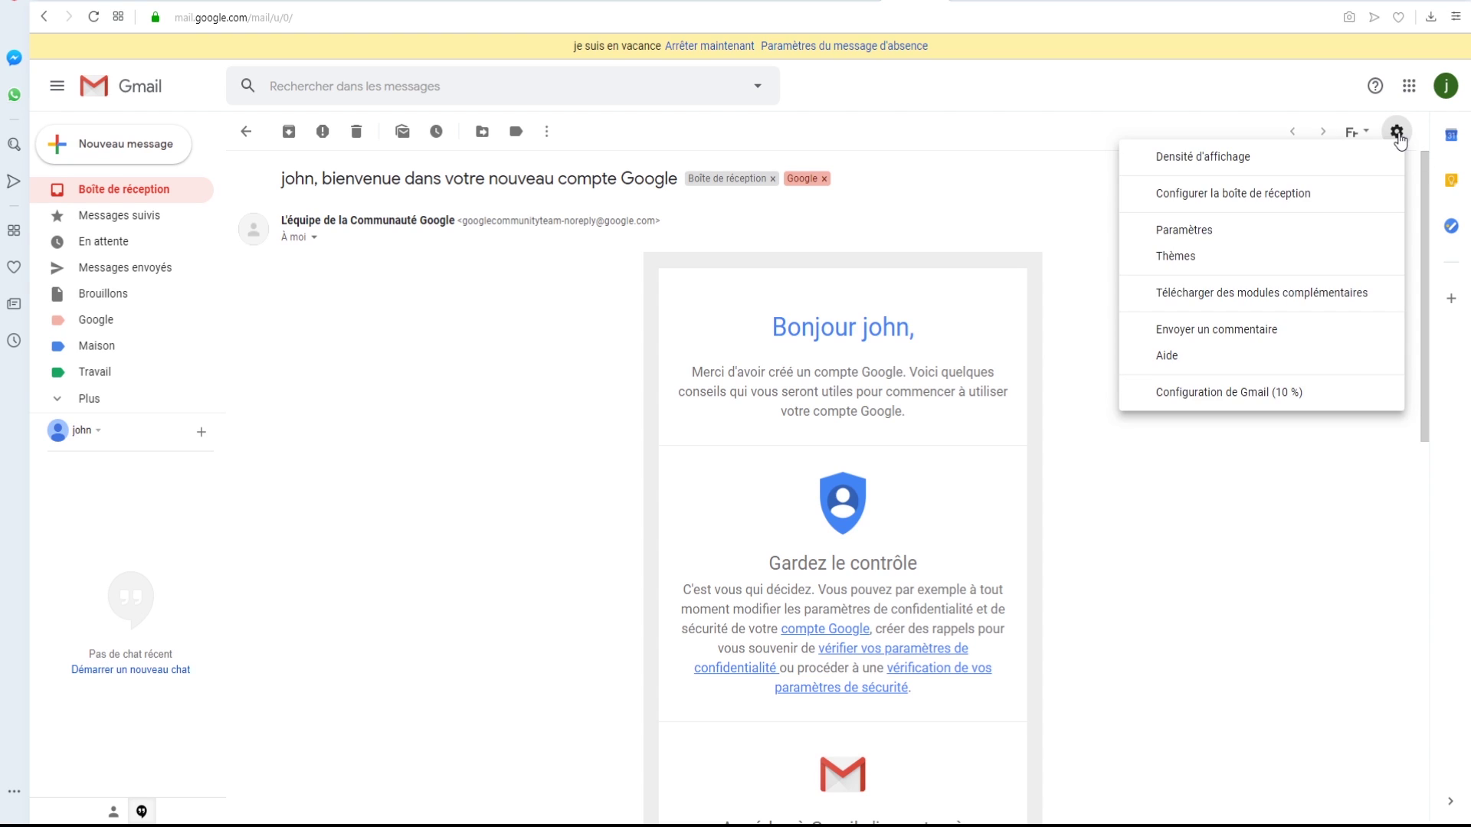
left_click(1225, 239)
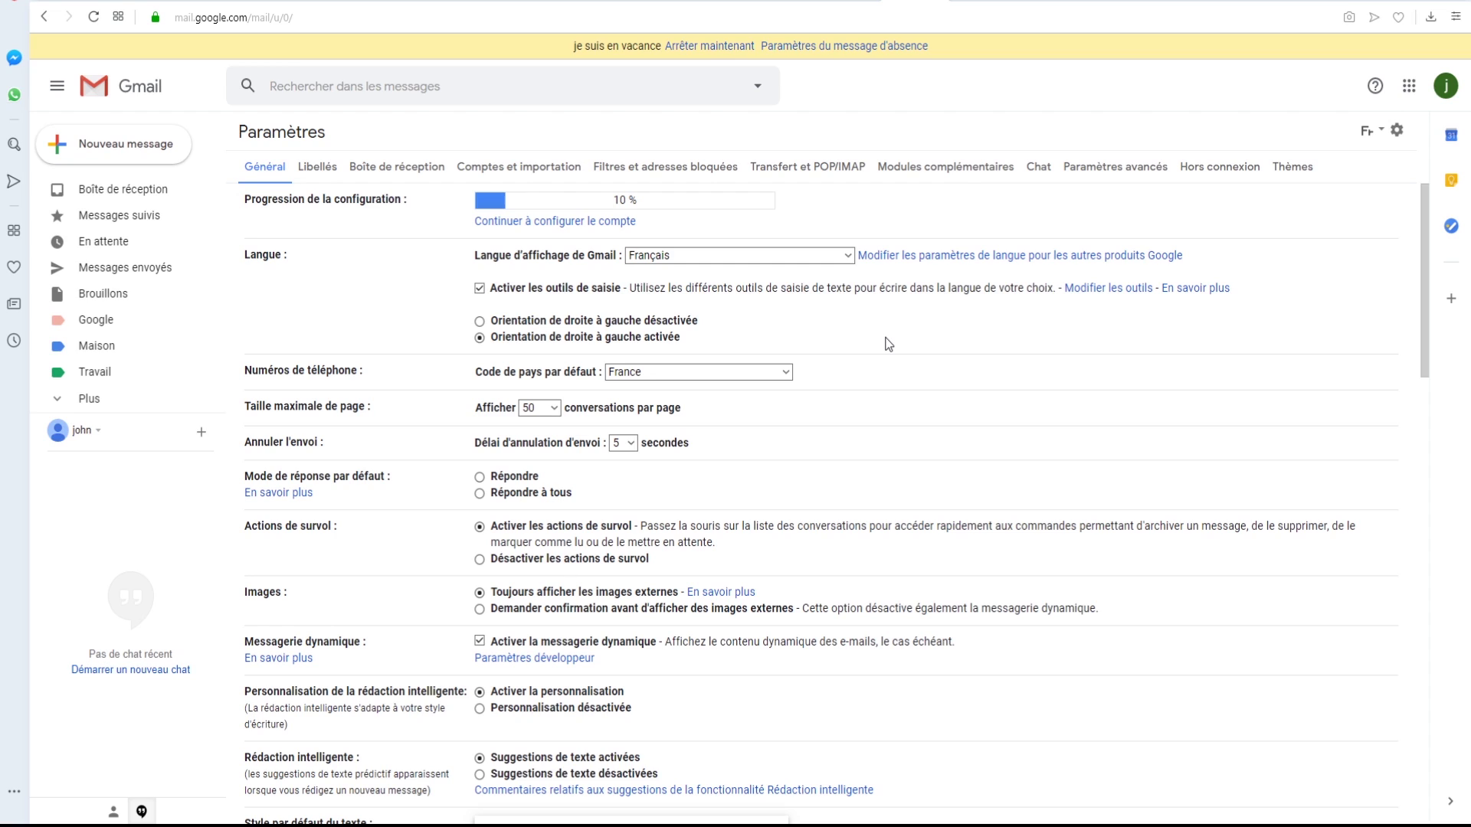
left_click(652, 172)
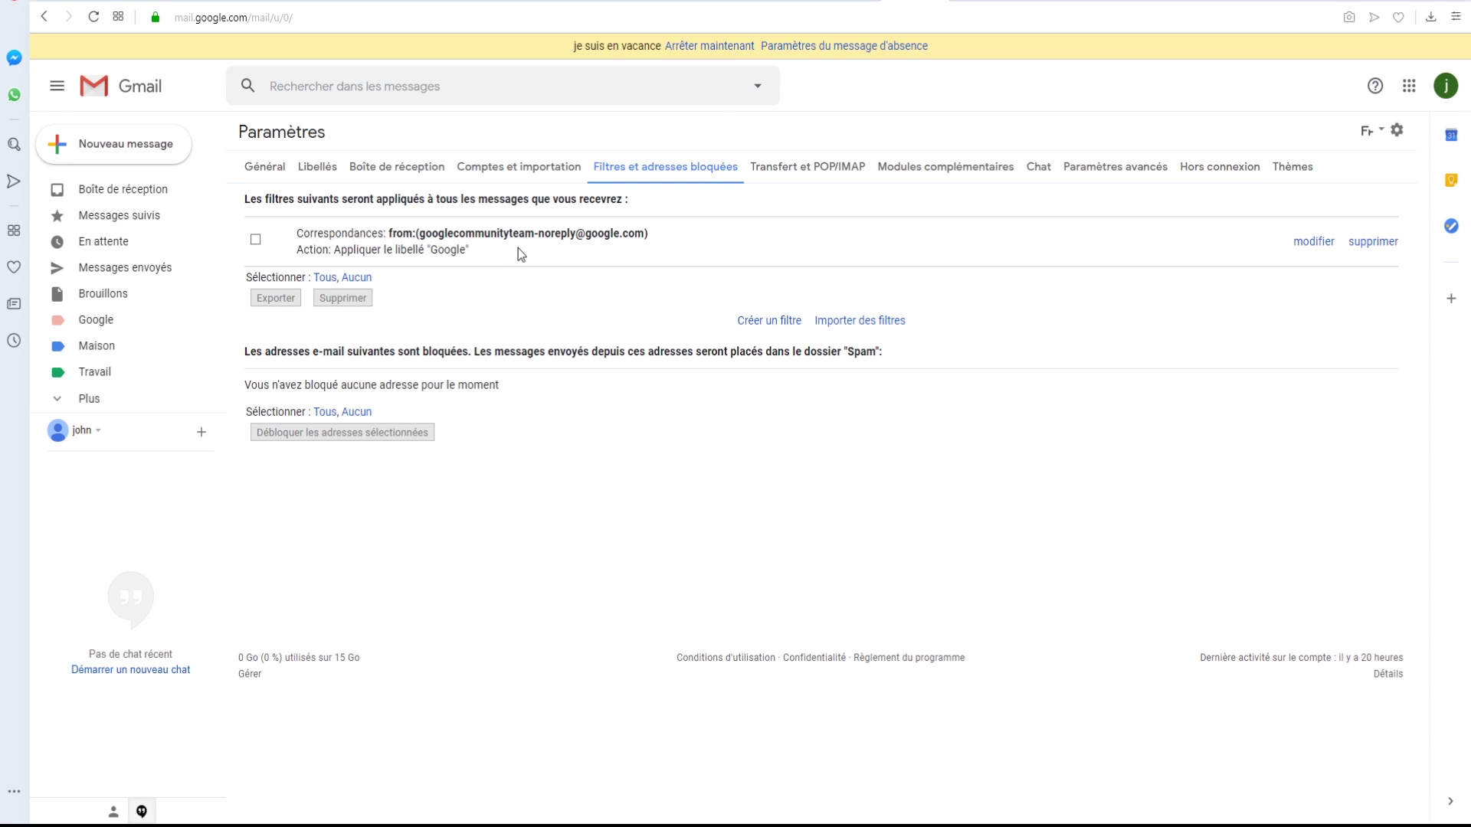
left_click(255, 241)
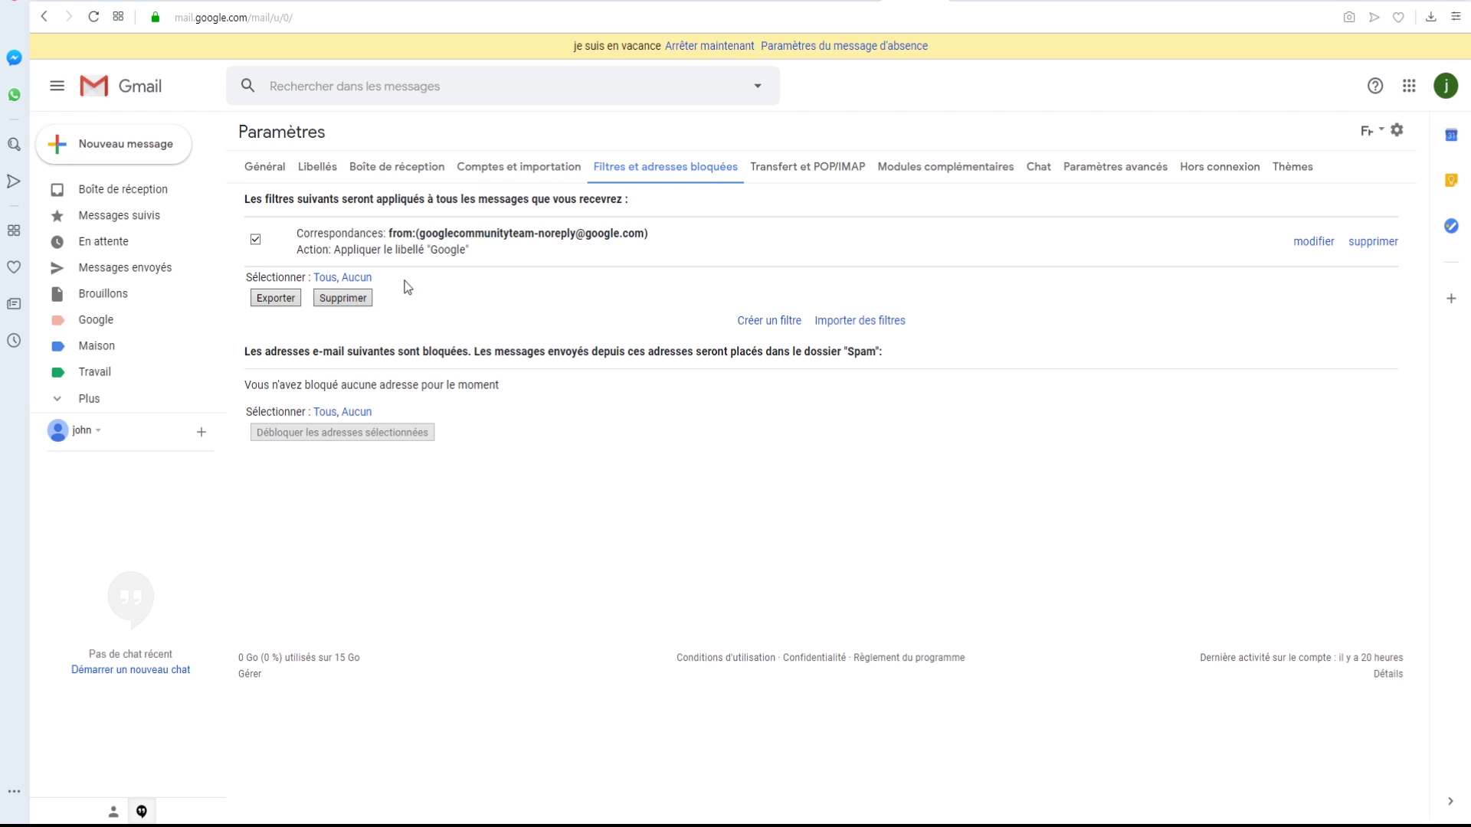
left_click(1314, 244)
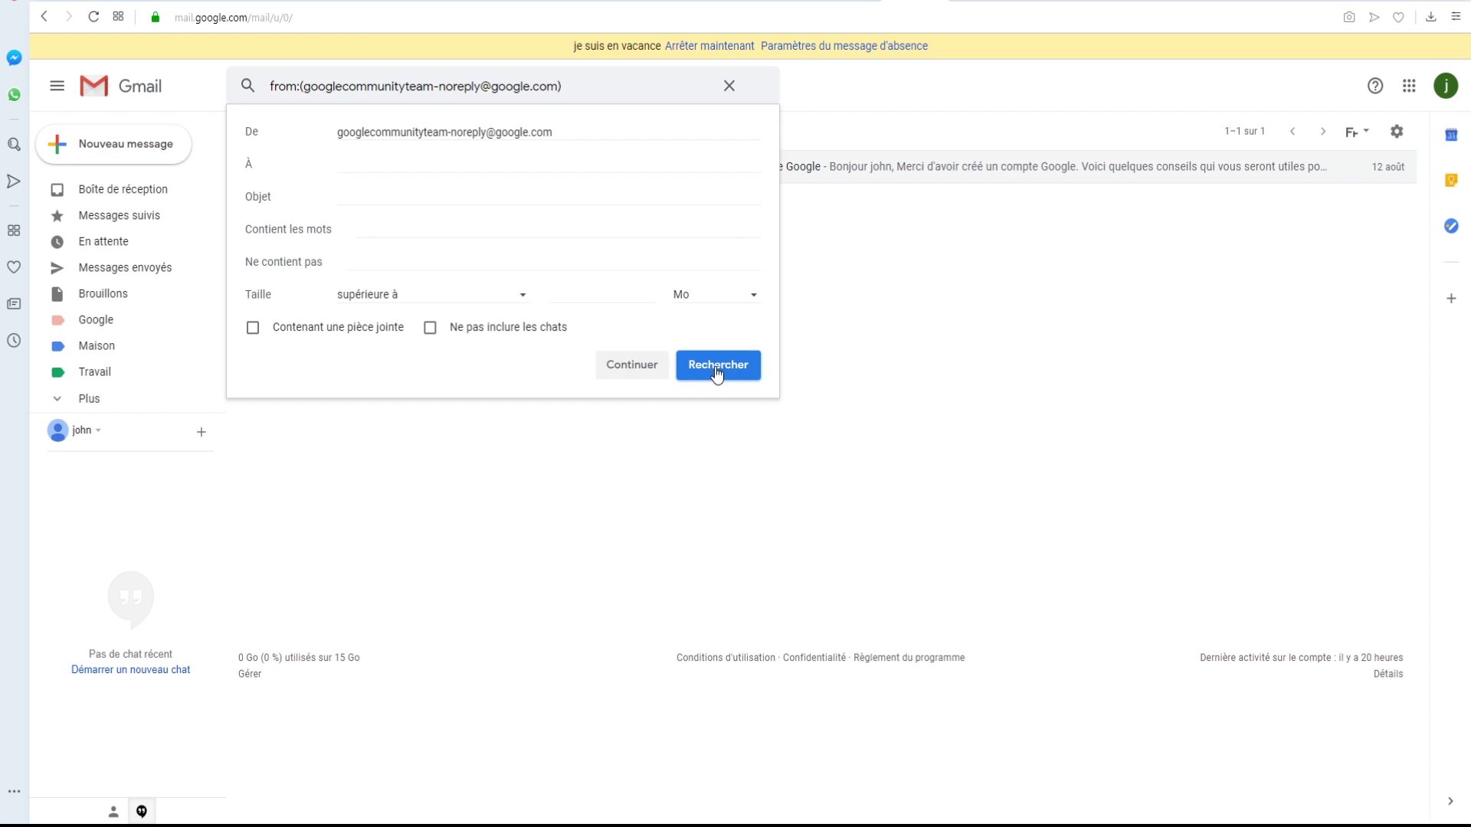
- Close the filter editor without changes and return to the inbox showing the Google-labelled welcome email
left_click(729, 86)
left_click(763, 275)
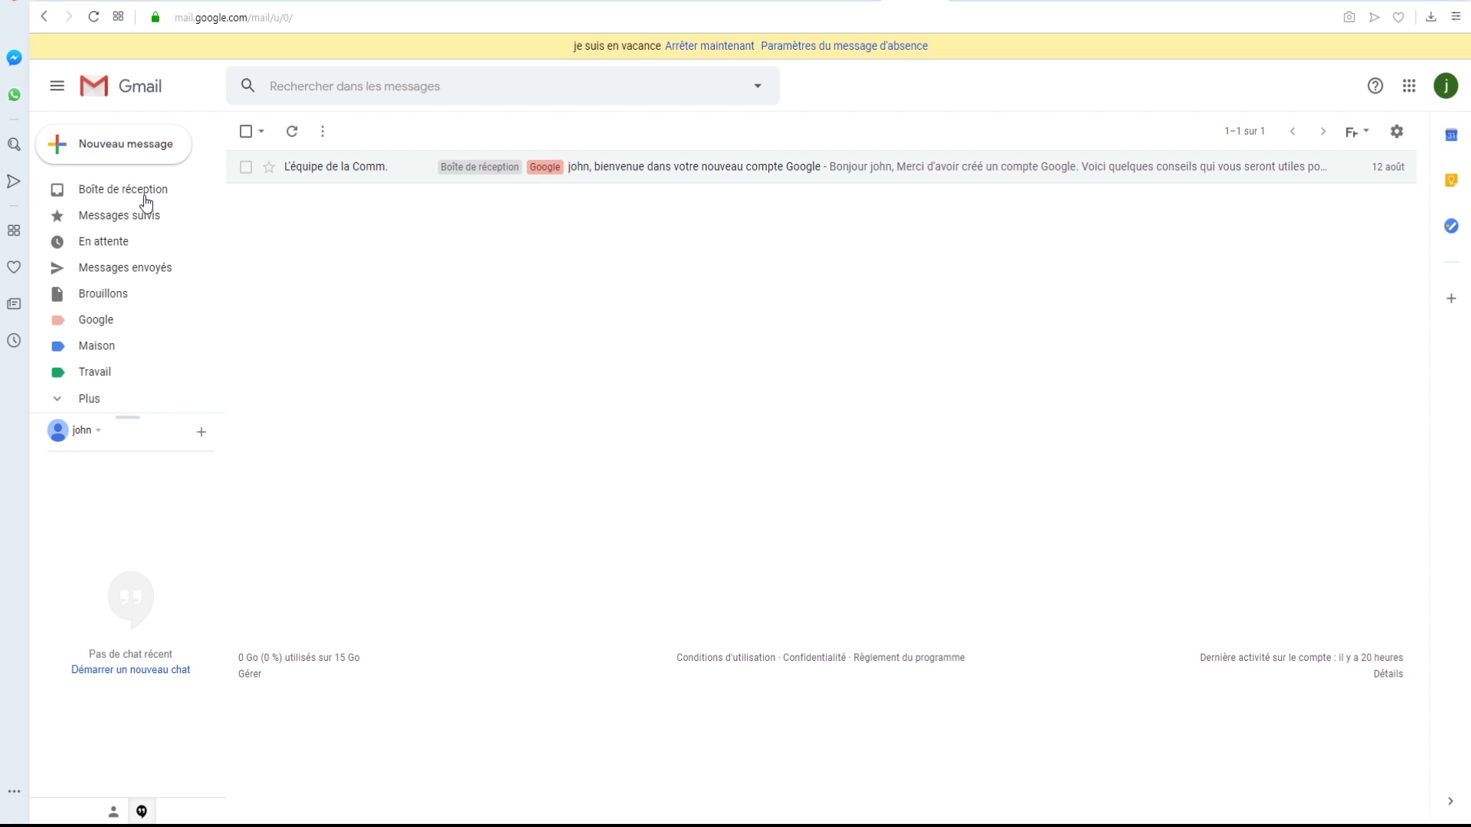
left_click(147, 203)
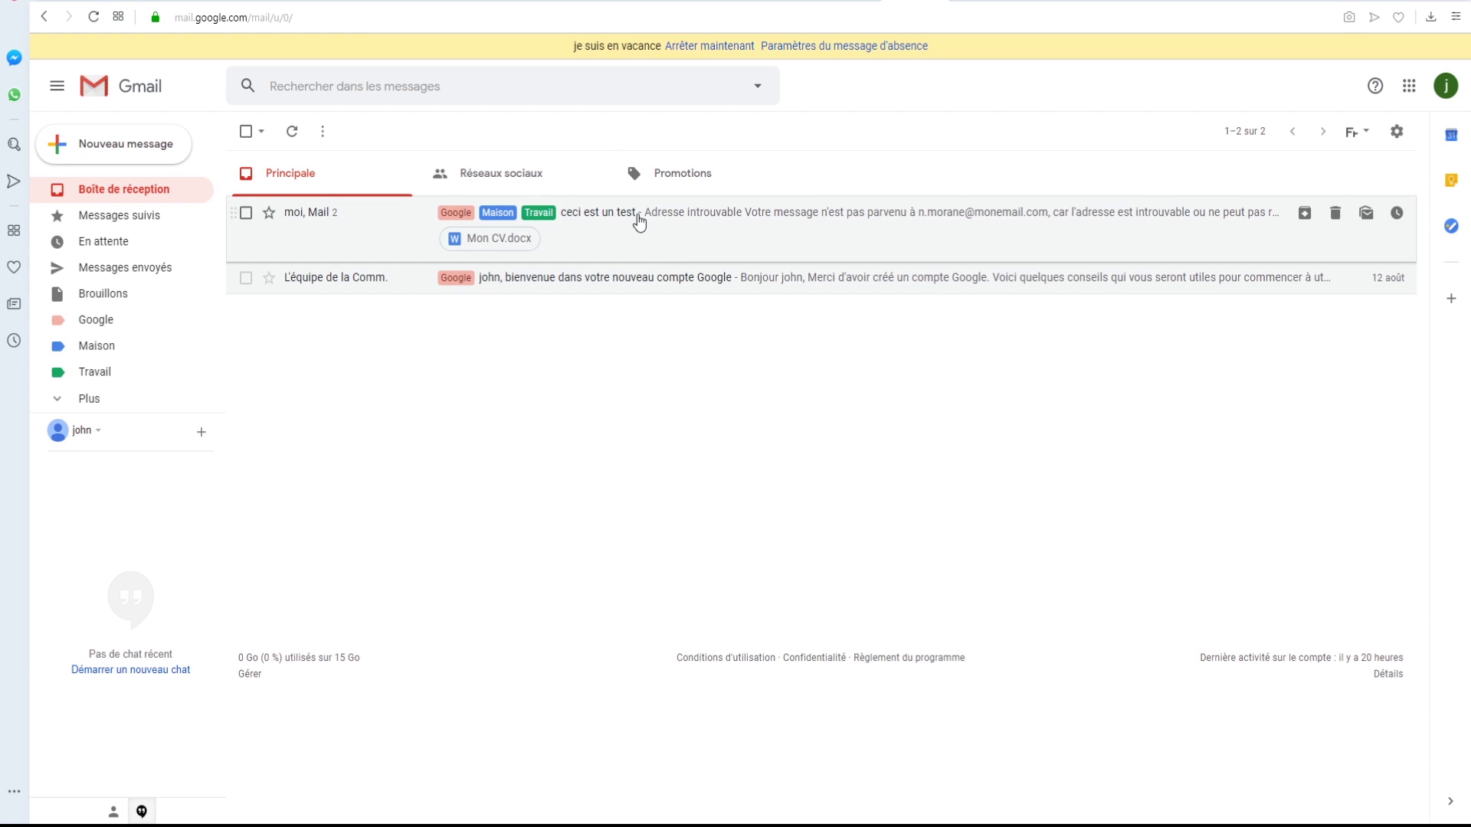
- Search the mailbox for 'google'
left_click(453, 93)
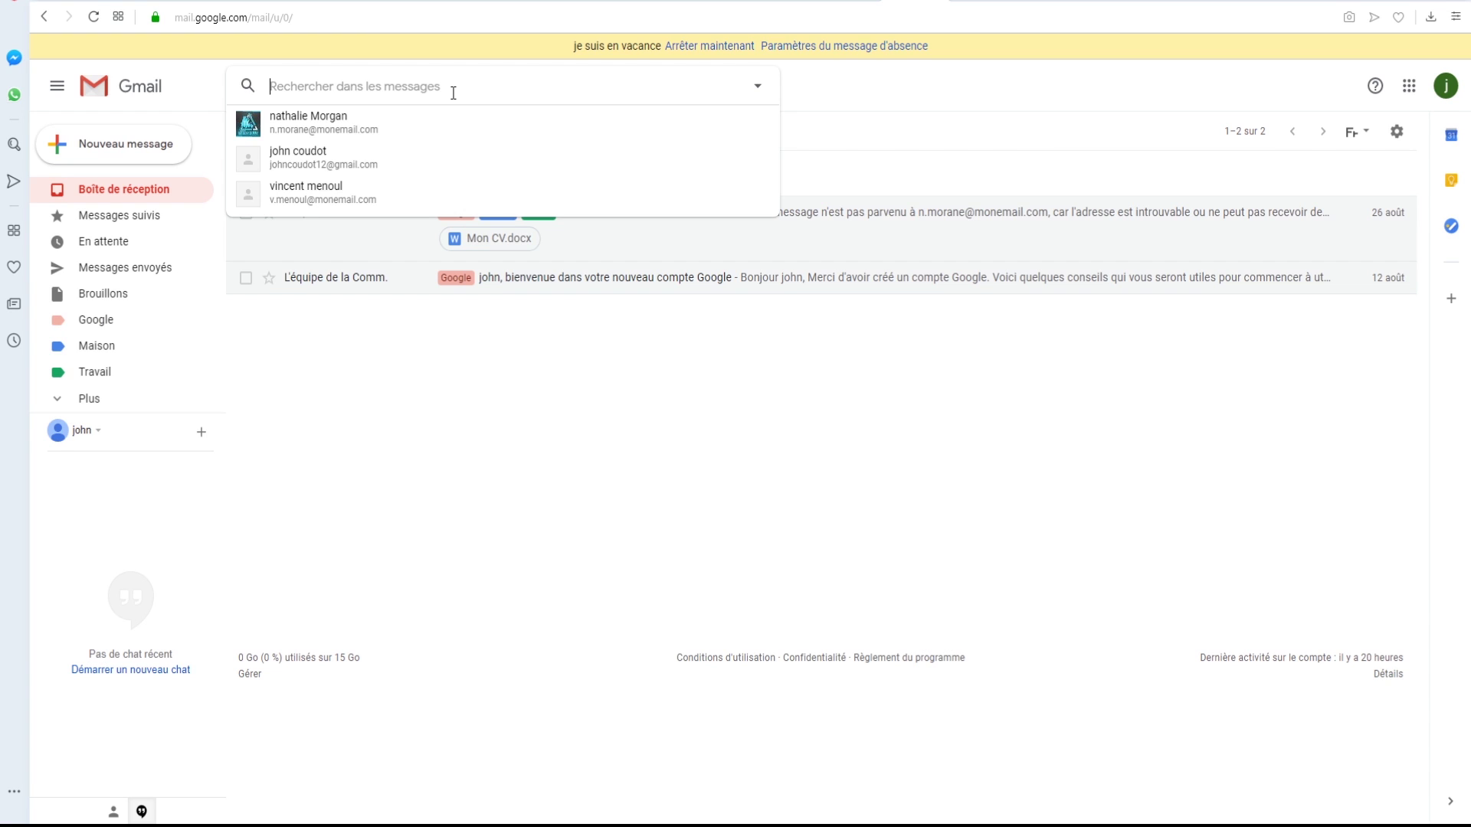
type("google")
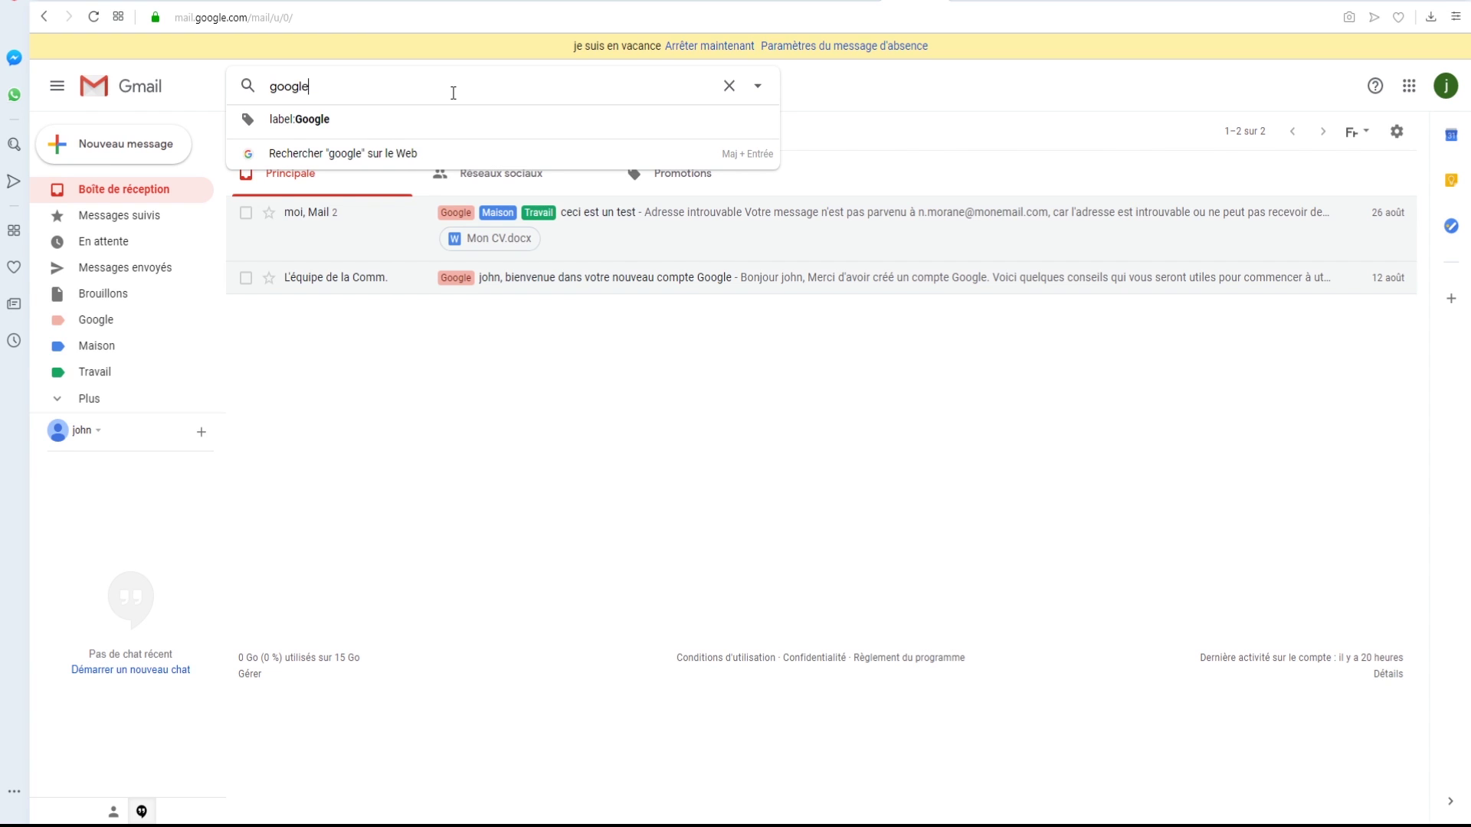
key("Return")
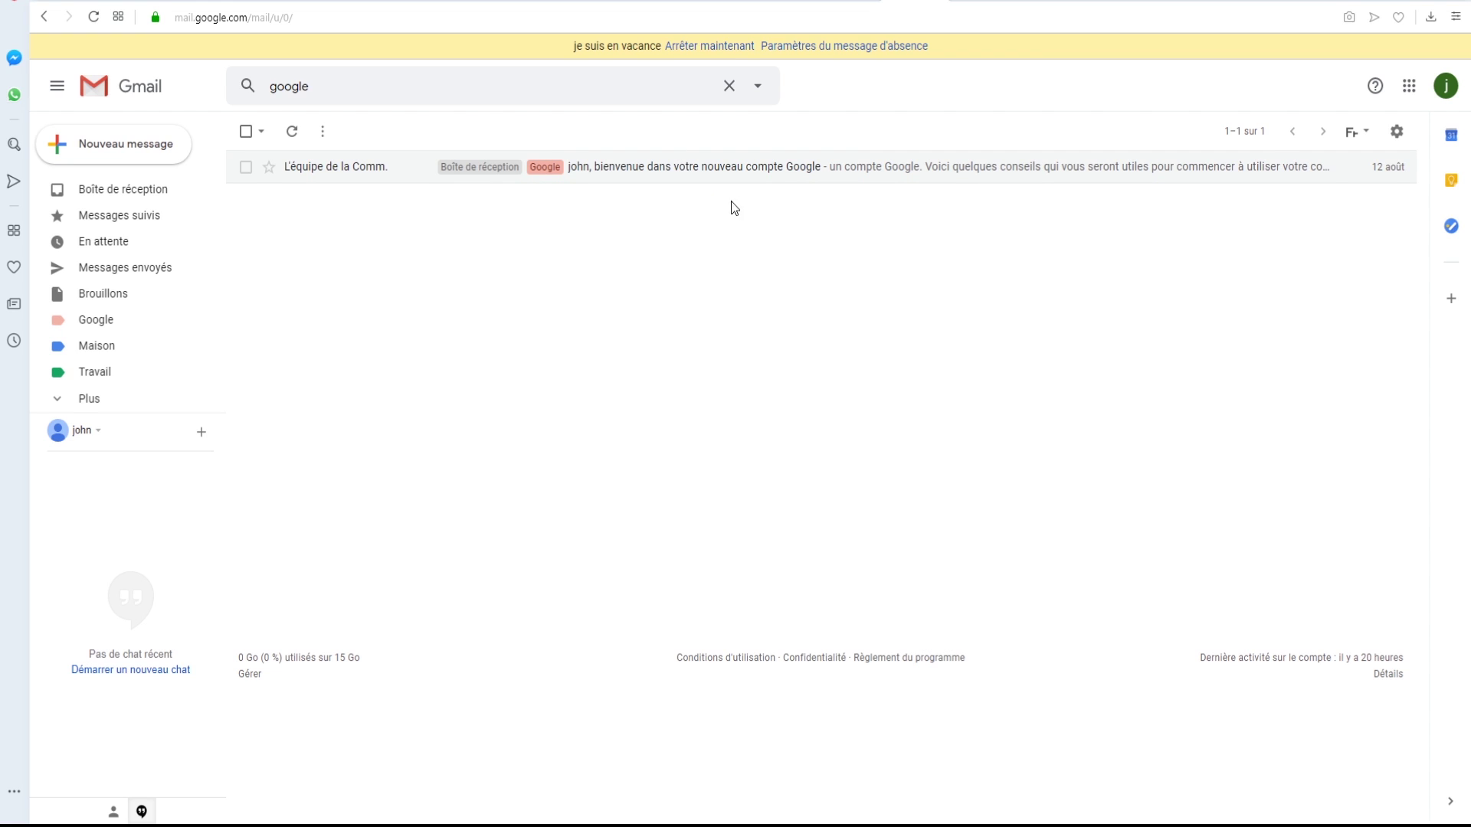
- Open the Google welcome email from the results and scroll through its highlighted body
left_click(909, 172)
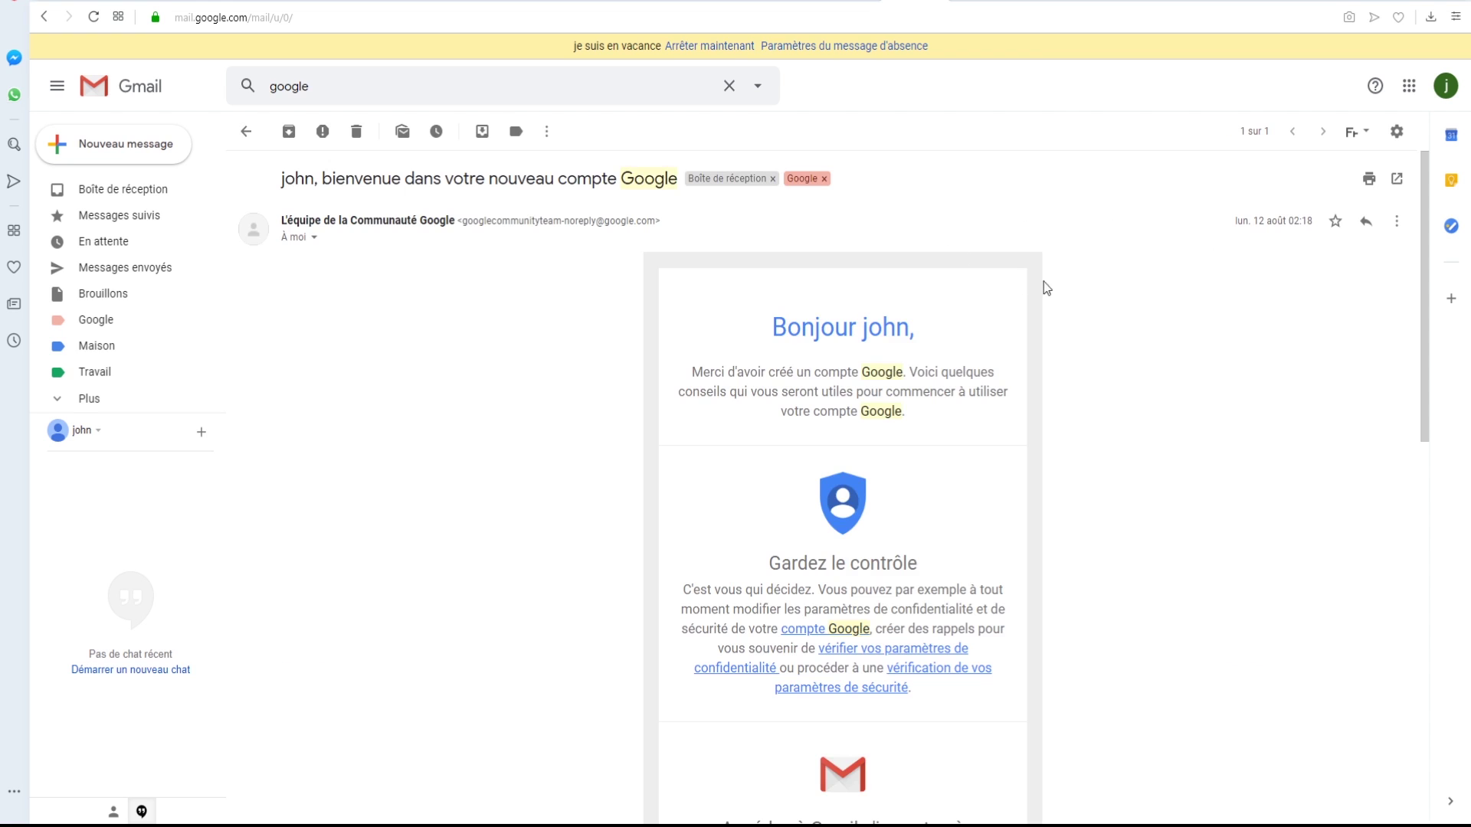
scroll(1126, 299, "down", 5)
scroll(1126, 299, "up", 2)
scroll(1126, 292, "up", 1)
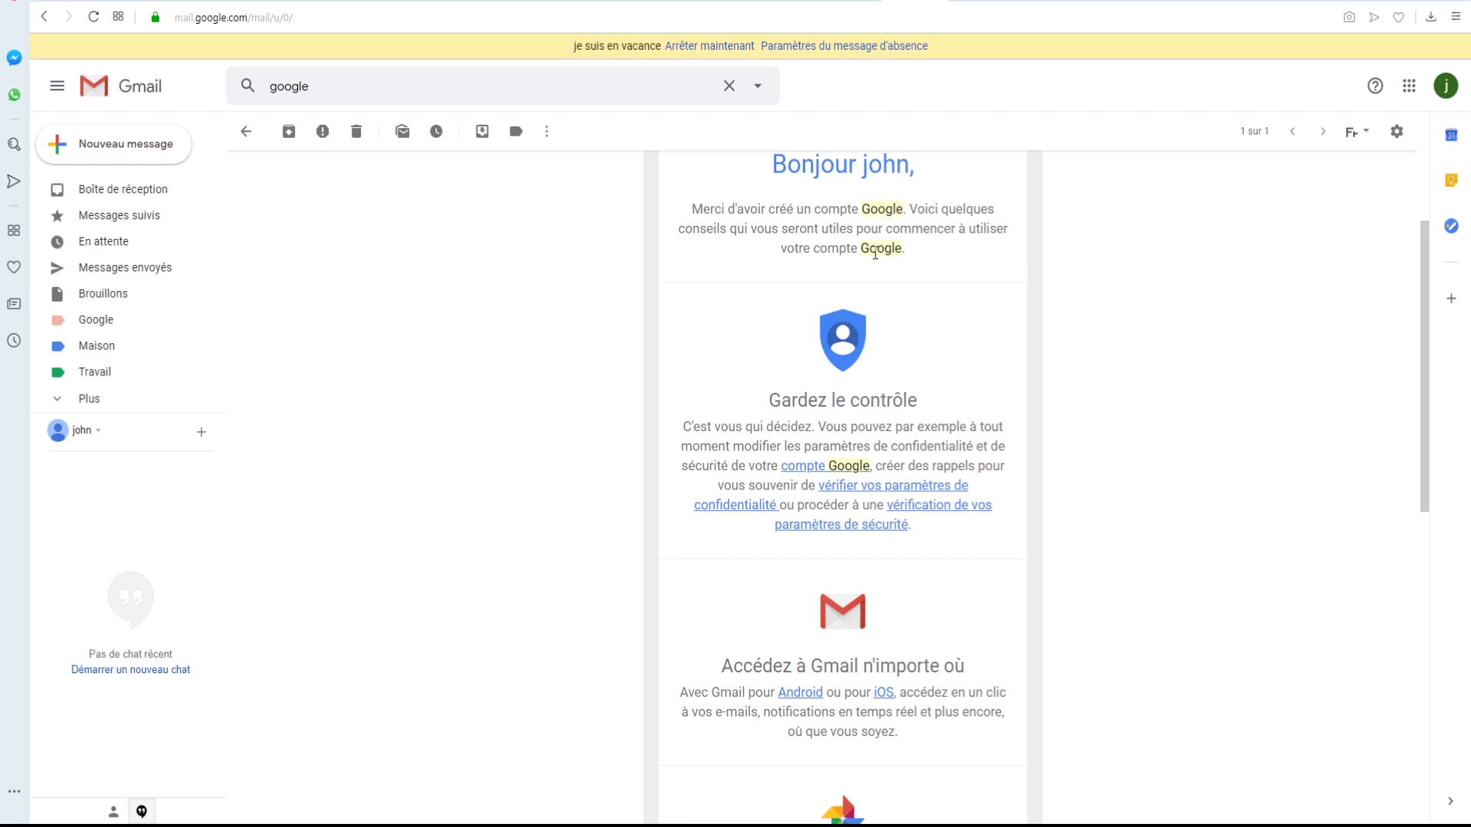
left_click_drag(1425, 458, 1428, 680)
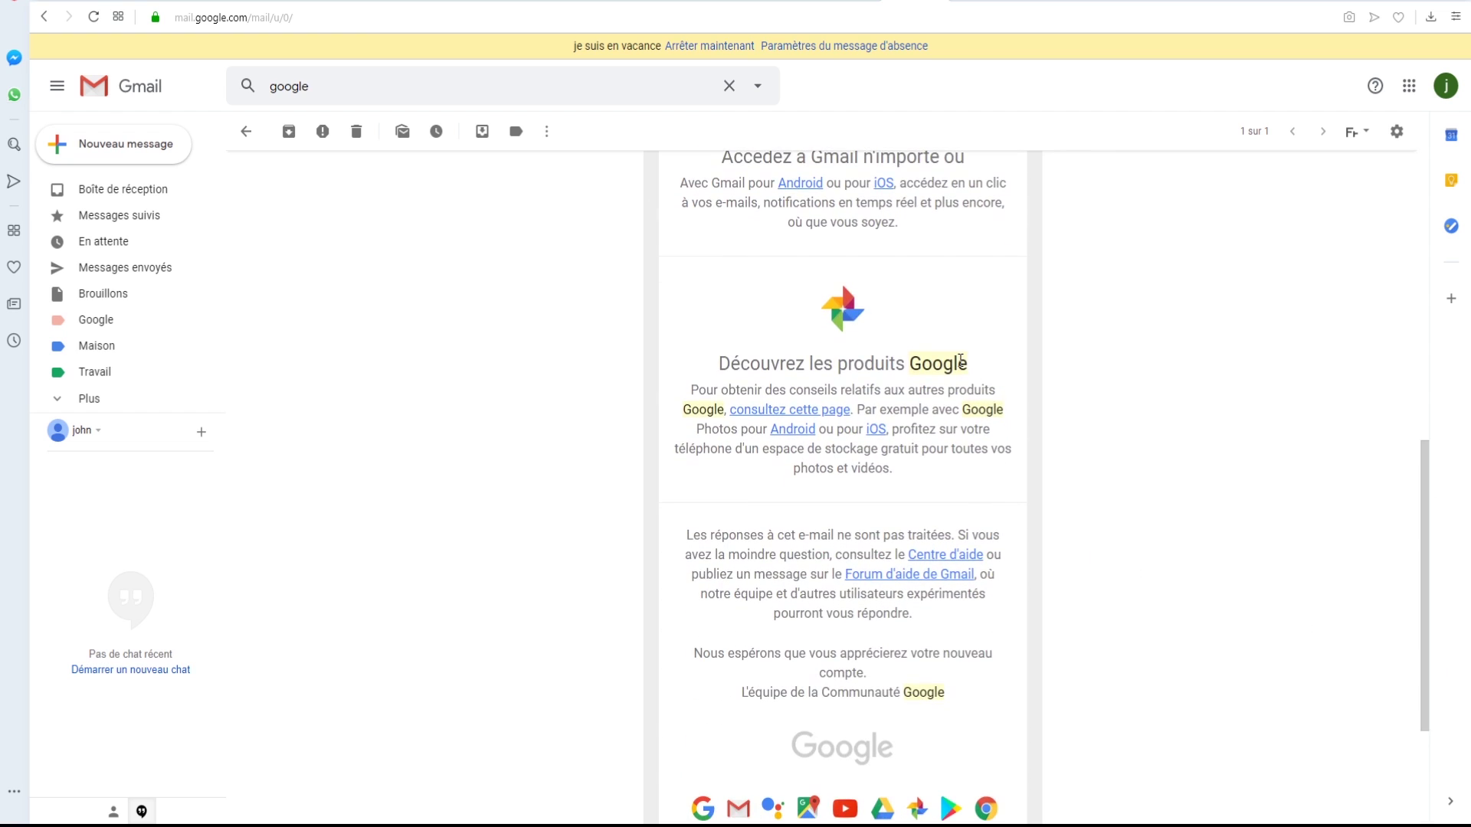